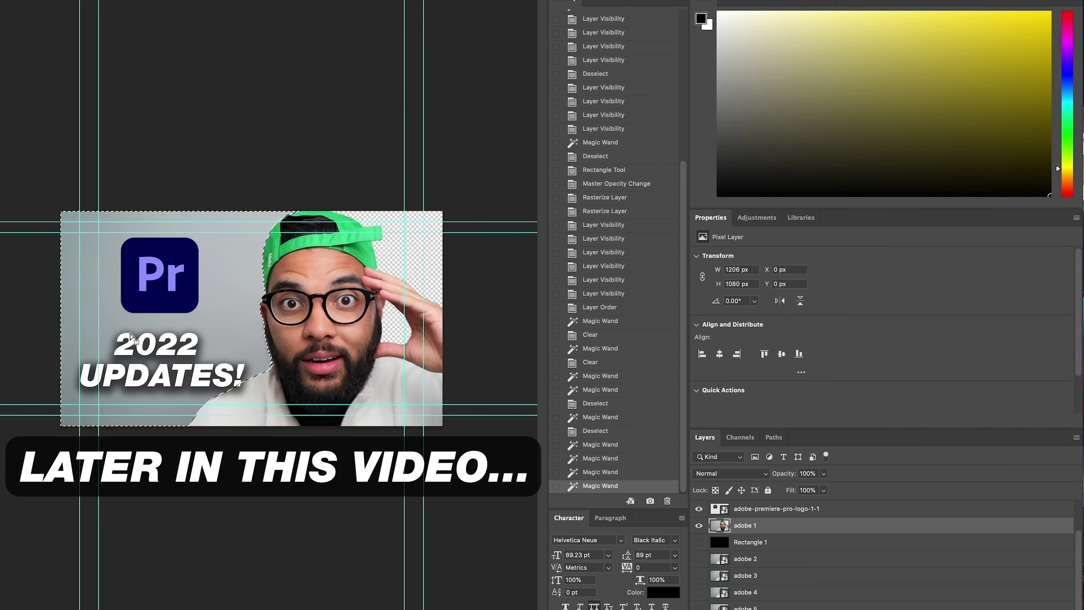
Step: Delete the Magic Wand-selected grey background so the presenter sits on transparency
key(Delete)
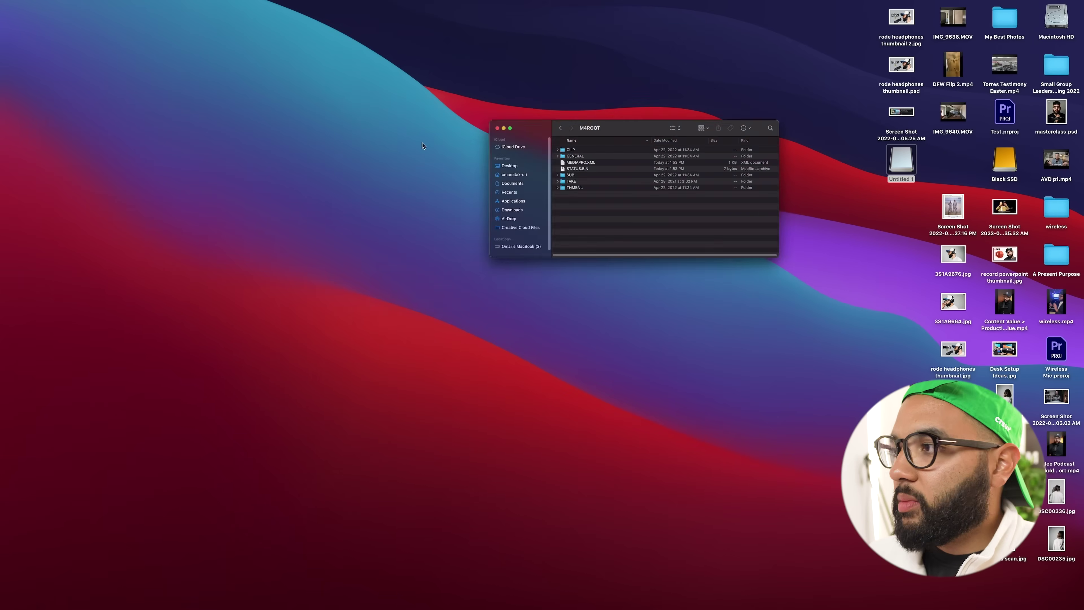
Step: Open the Untitled 1 card's PRIVATE > M4ROOT > CLIP folder
click(864, 245)
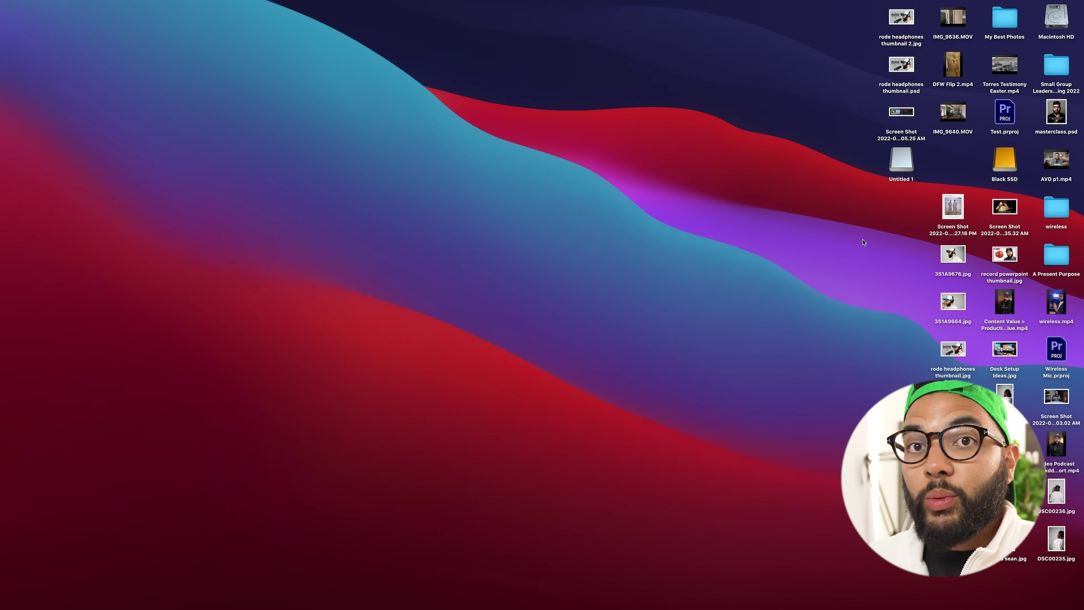
double_click(903, 168)
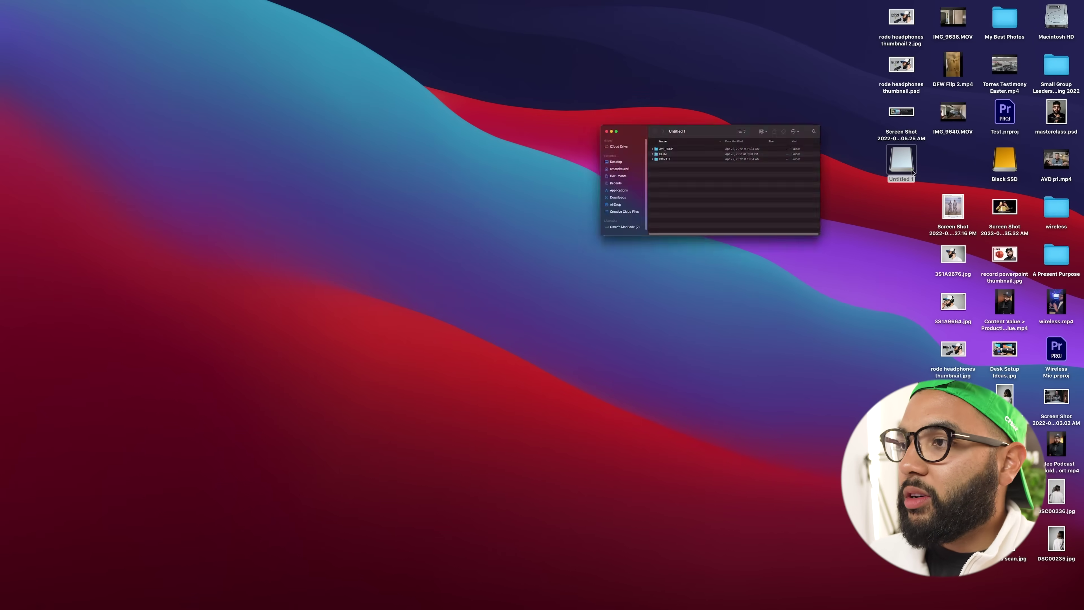
double_click(506, 162)
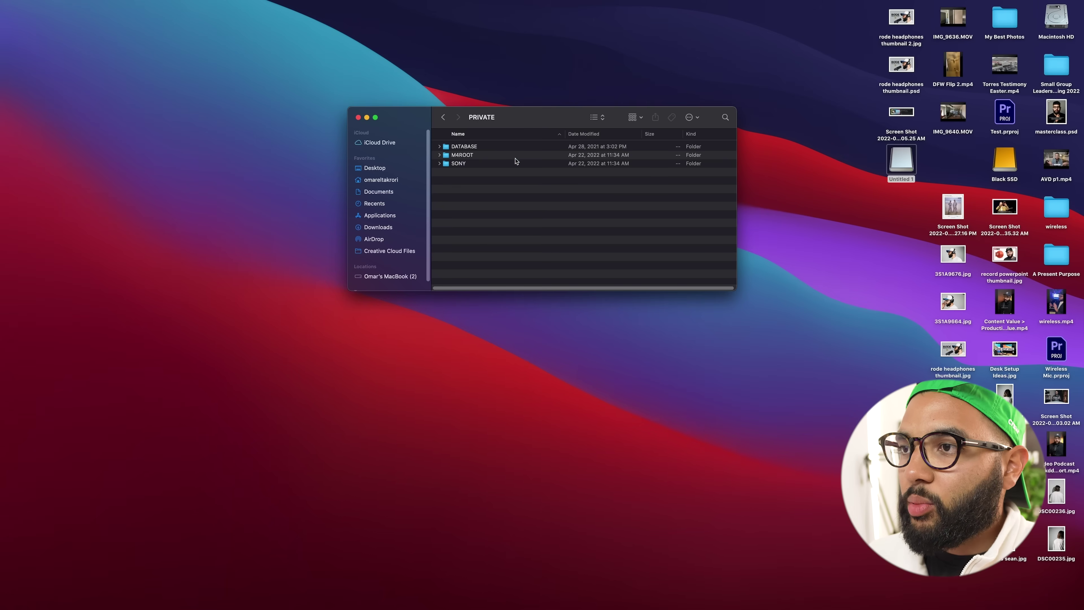
double_click(461, 154)
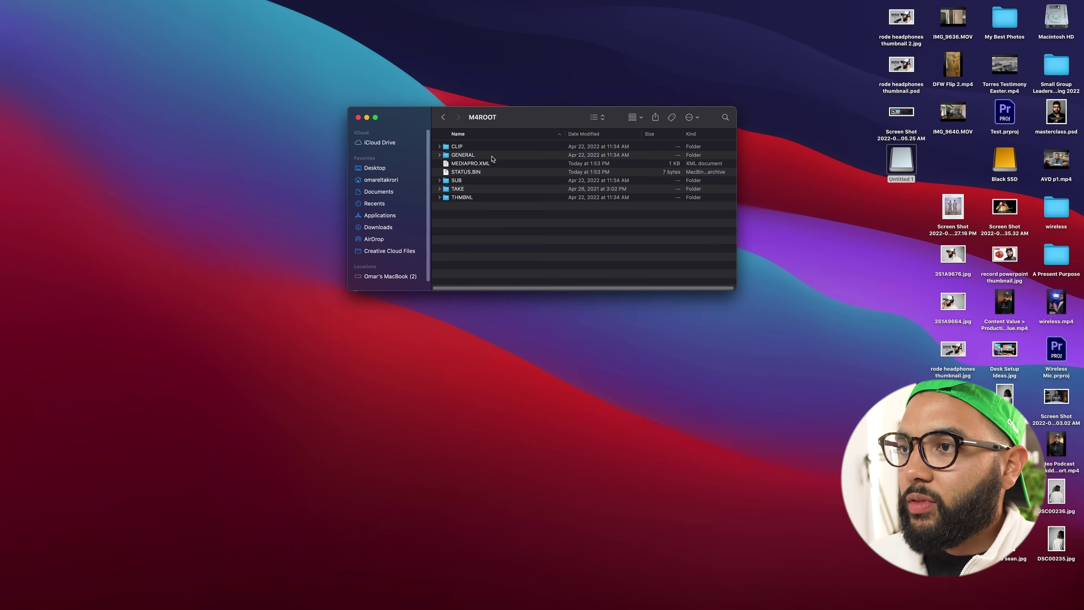
double_click(472, 147)
Step: Quick Look the C4356.MP4 clip and skim through it
click(471, 147)
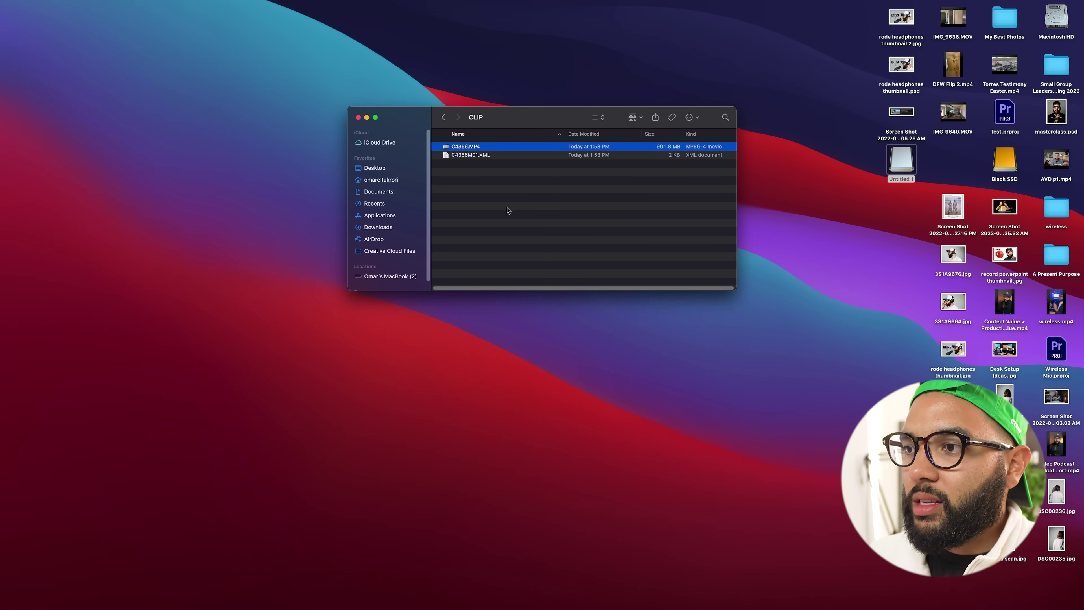
key(space)
drag(315, 525, 496, 525)
key(space)
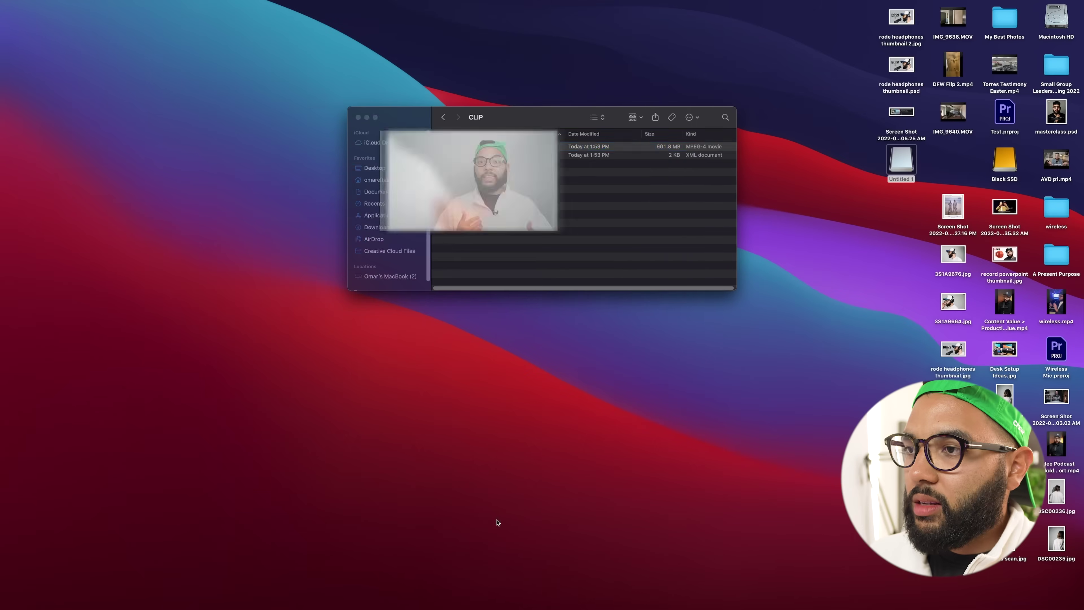
Step: Copy C4356.MP4 from the CLIP folder onto the desktop
drag(444, 141, 176, 182)
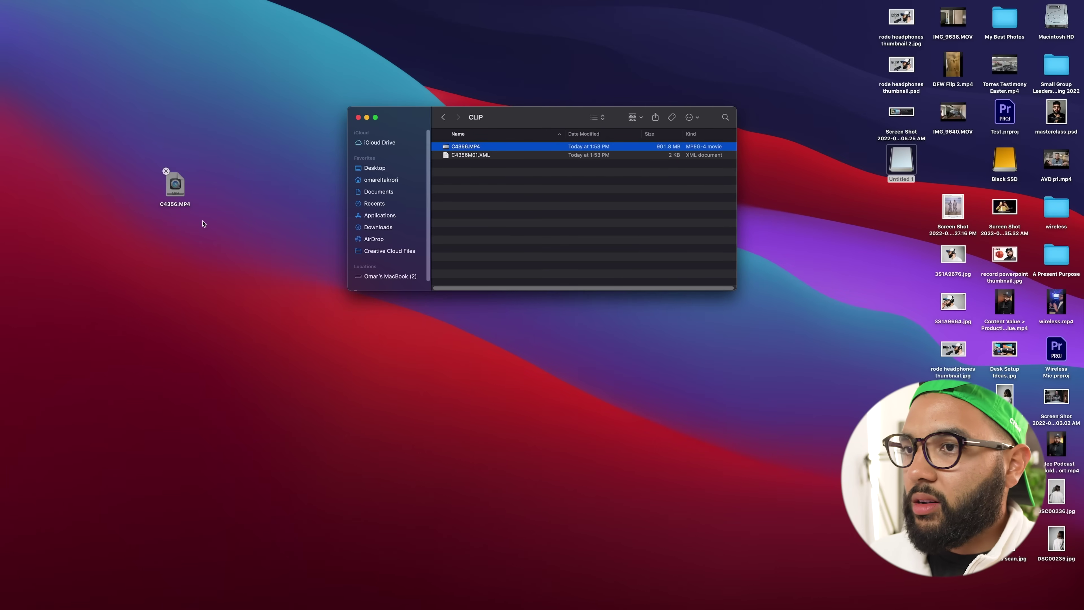
mouse_move(622, 606)
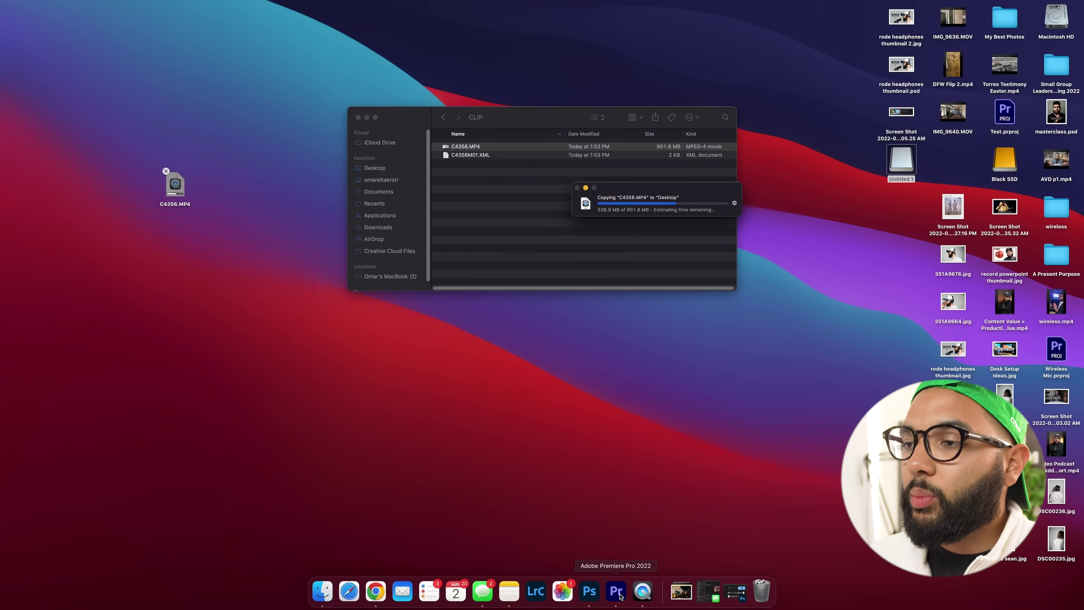
click(616, 592)
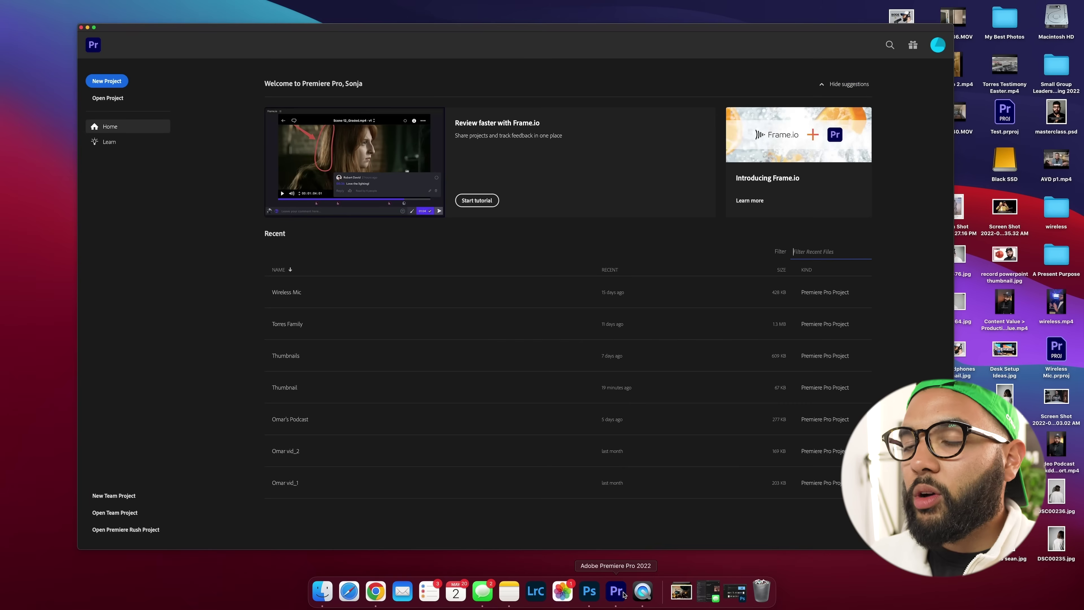
Step: Create a new Premiere Pro project named Thumbnail saved on the Desktop
click(107, 81)
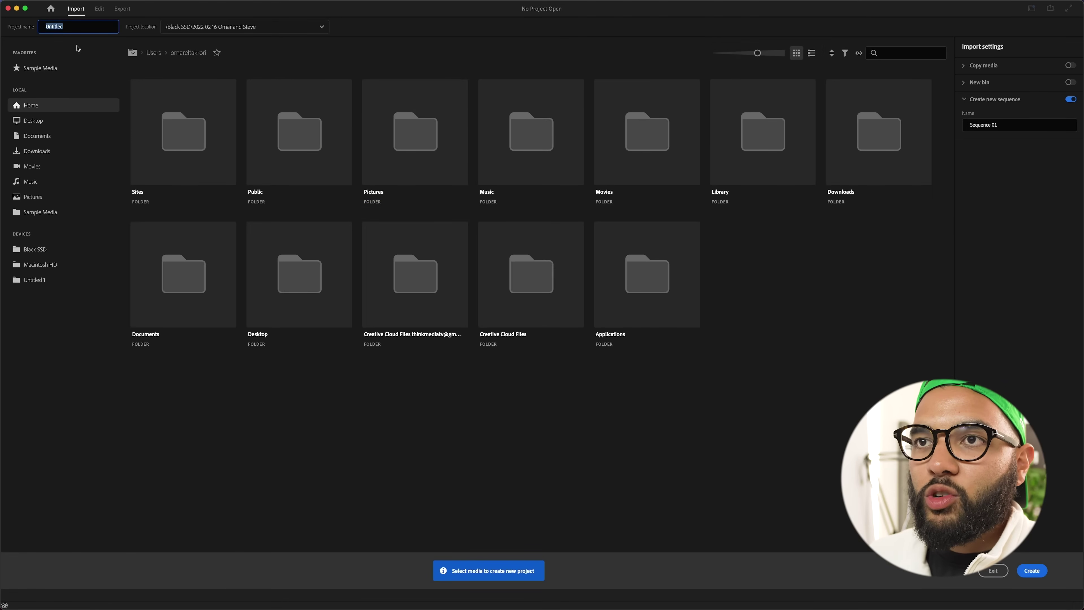
click(223, 27)
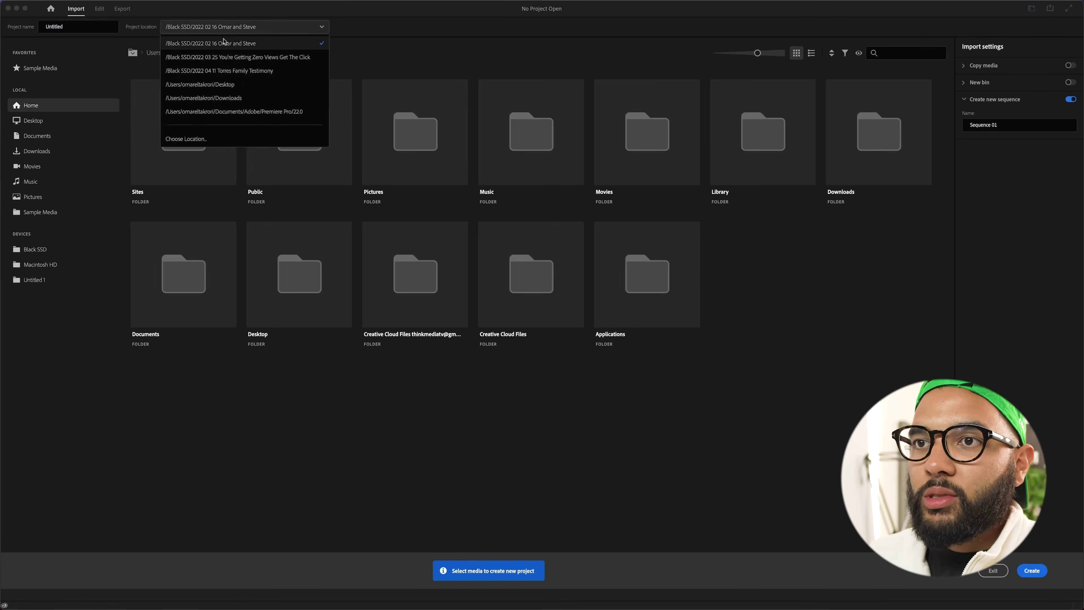
click(221, 138)
click(392, 150)
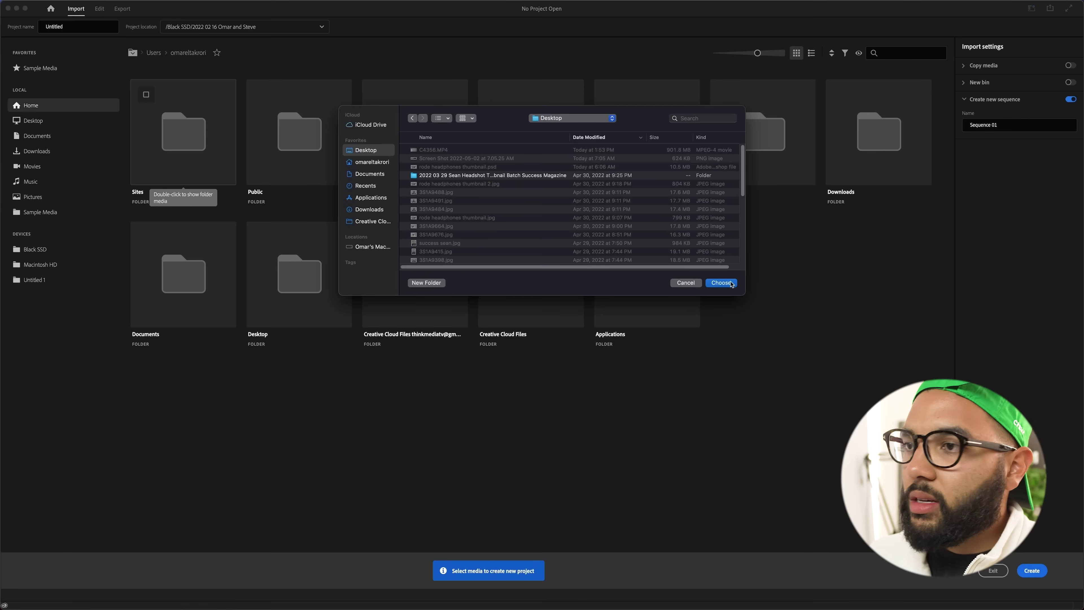
click(720, 282)
click(73, 28)
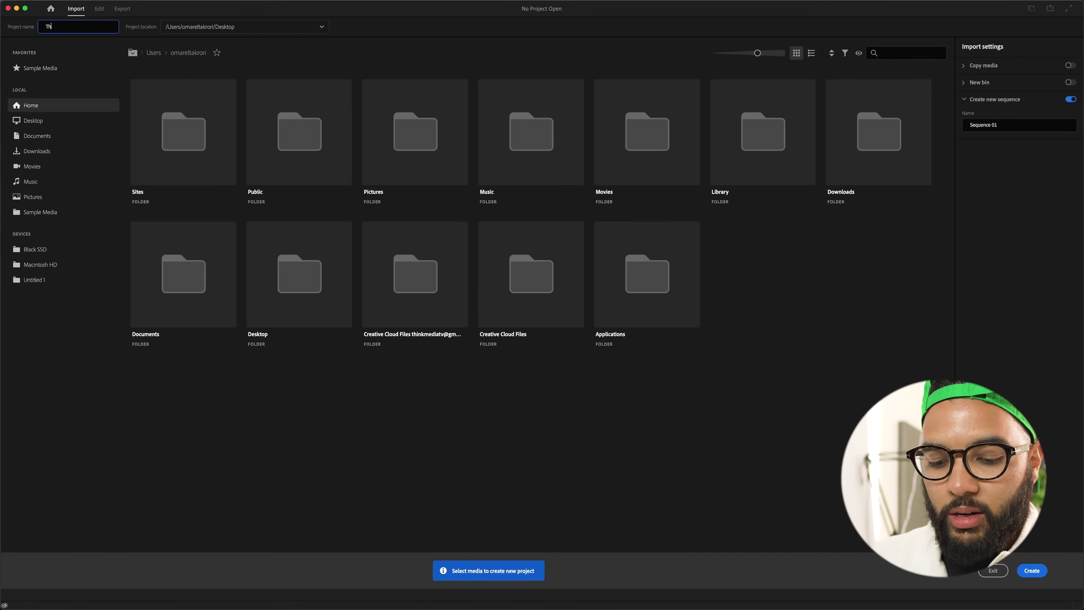
key(Return)
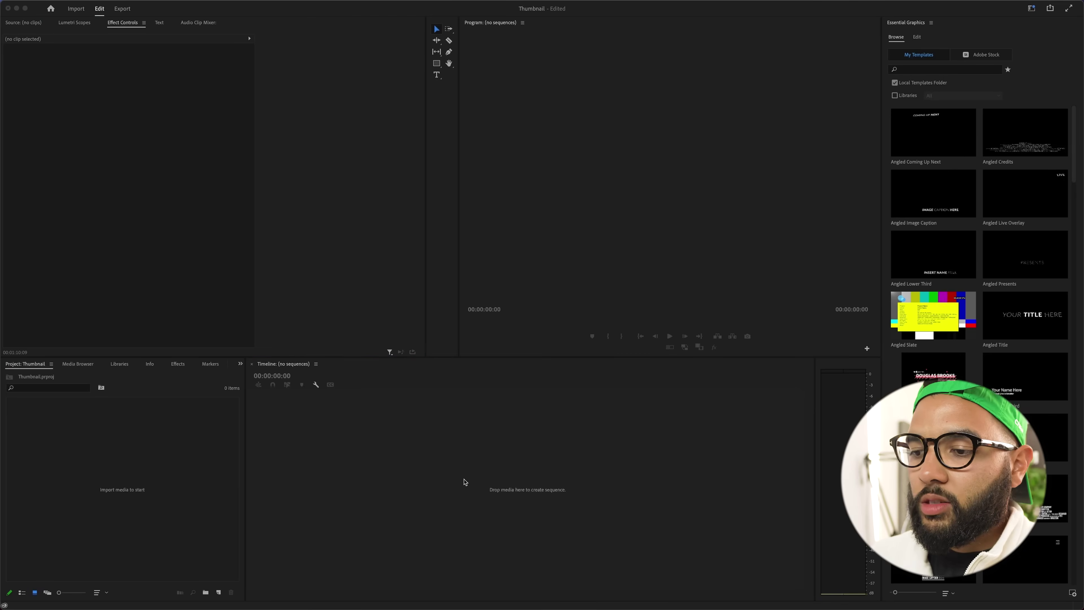
Step: Bring C4356.MP4 from the Desktop into the project as its own C4356 sequence
click(323, 591)
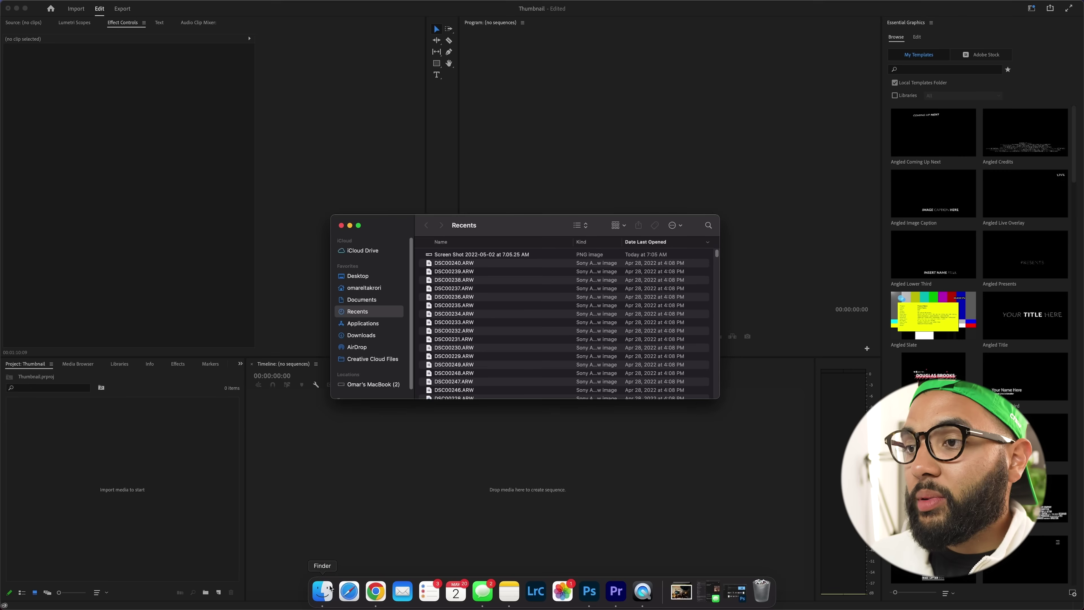
click(357, 277)
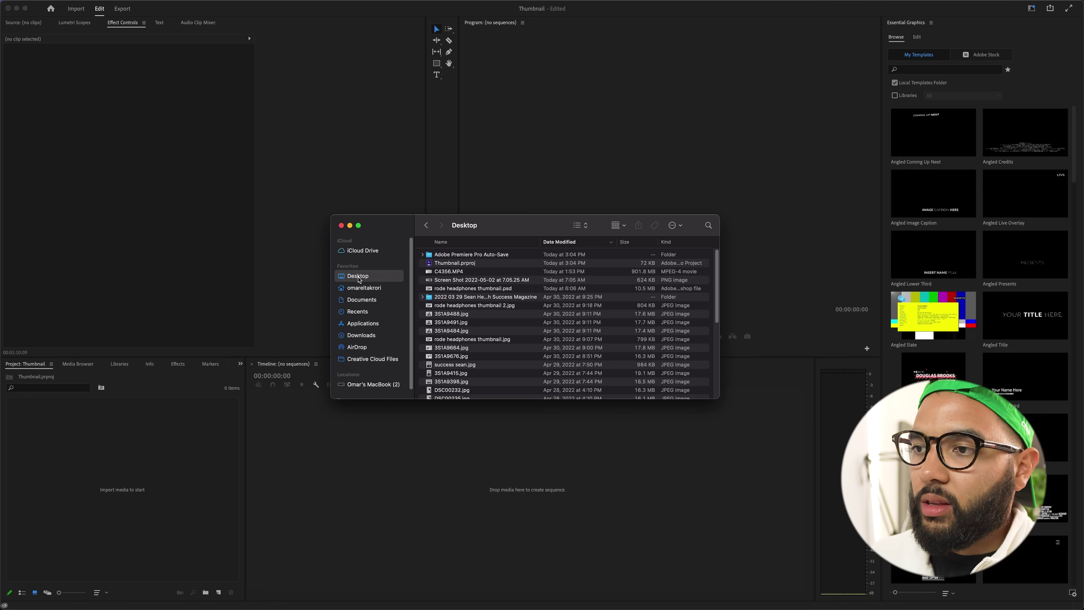
click(444, 272)
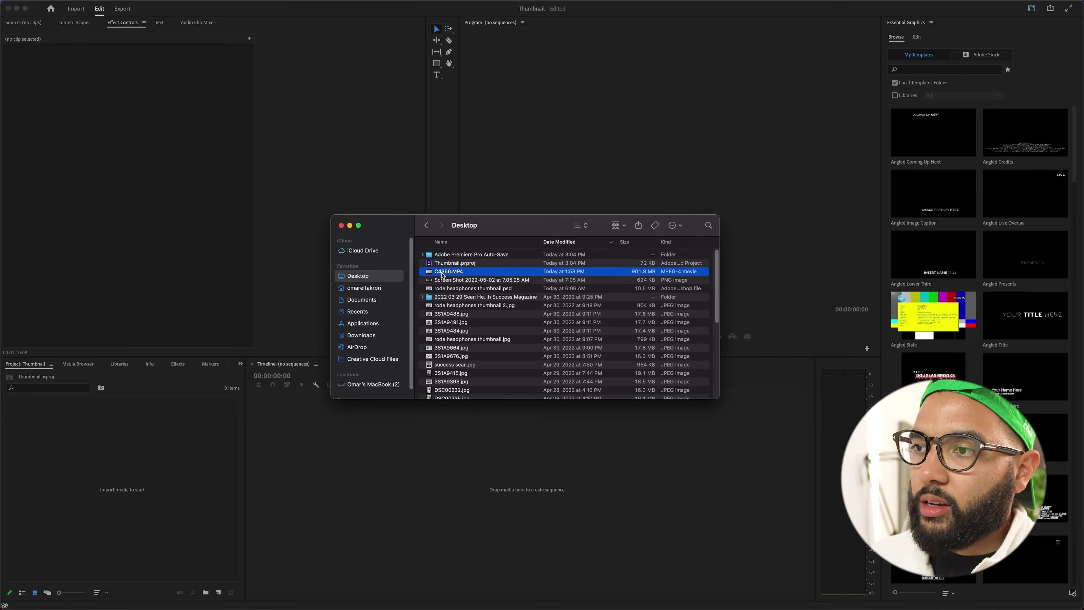
key(space)
key(space)
drag(442, 275, 356, 444)
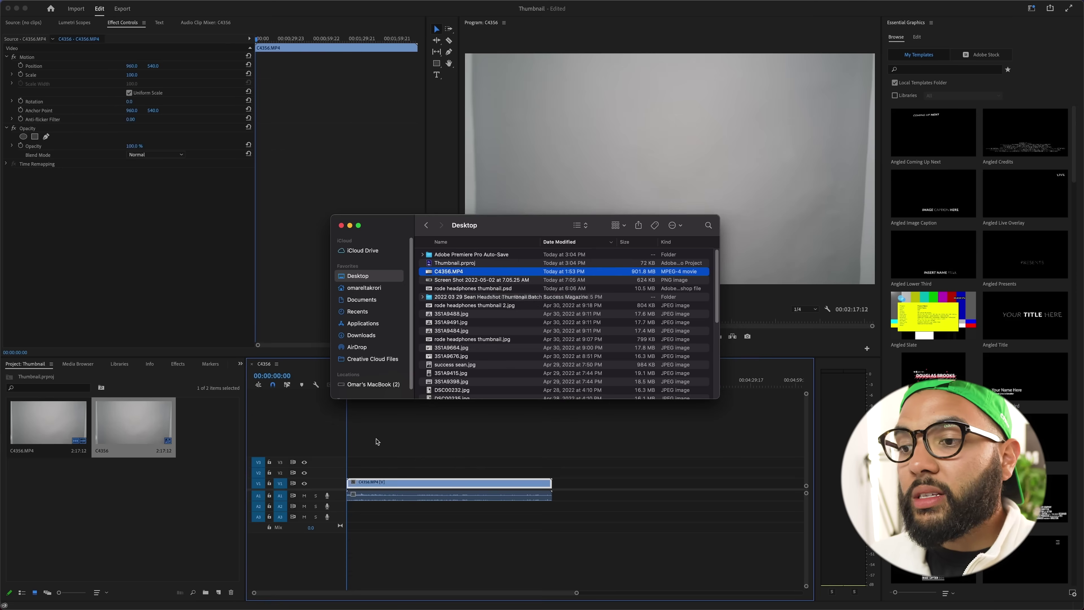
click(386, 434)
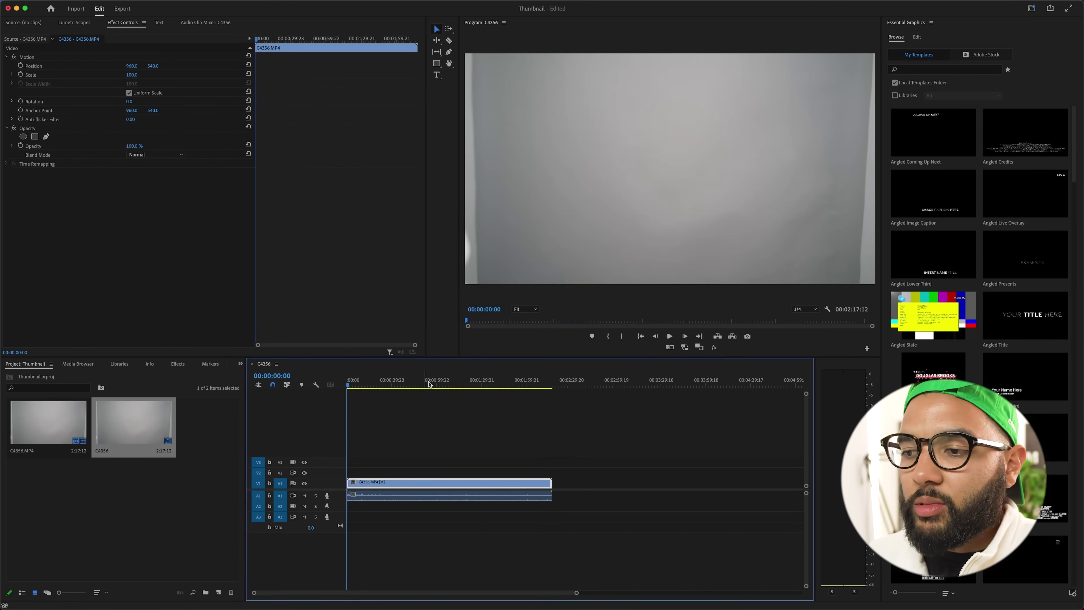
Step: Export the 00:01:24:19 frame as JPEG still 'Adobe 1' on the Desktop, then save the project
drag(432, 381, 478, 378)
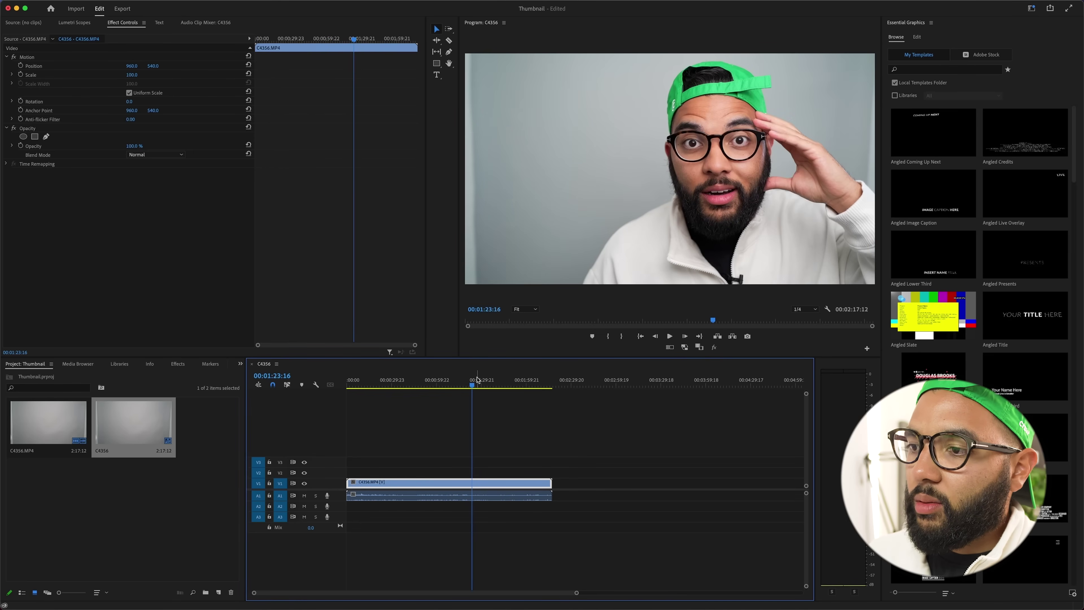
drag(473, 384, 475, 386)
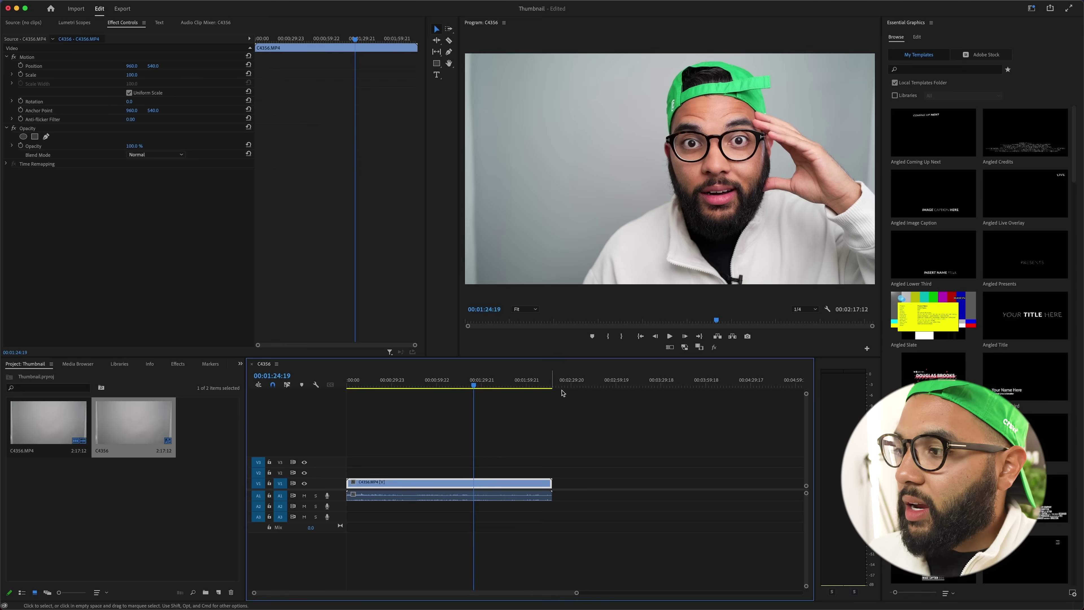
click(747, 337)
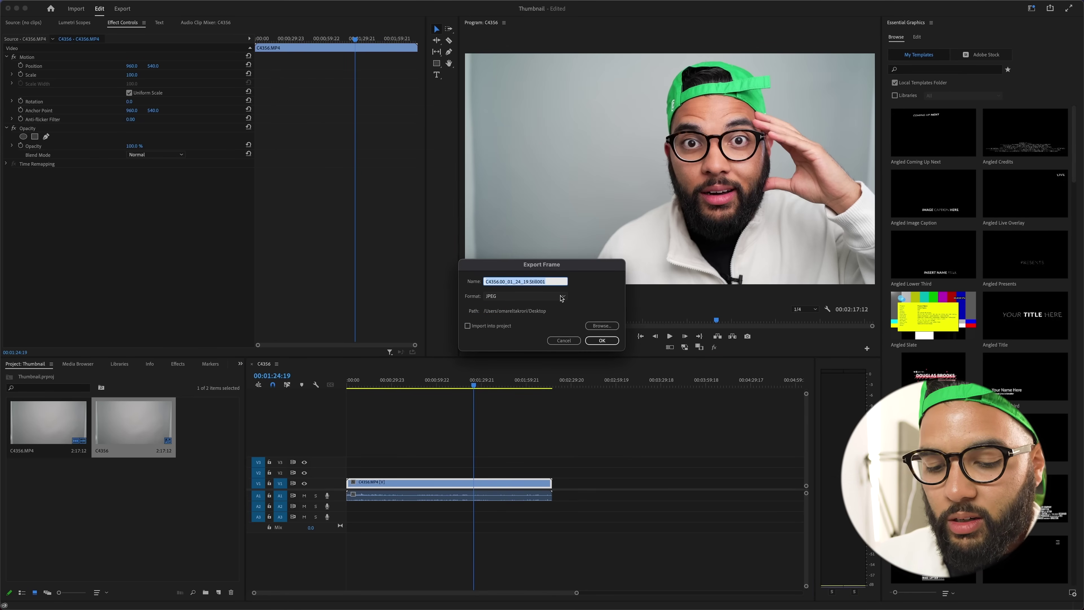
text(adobe 1)
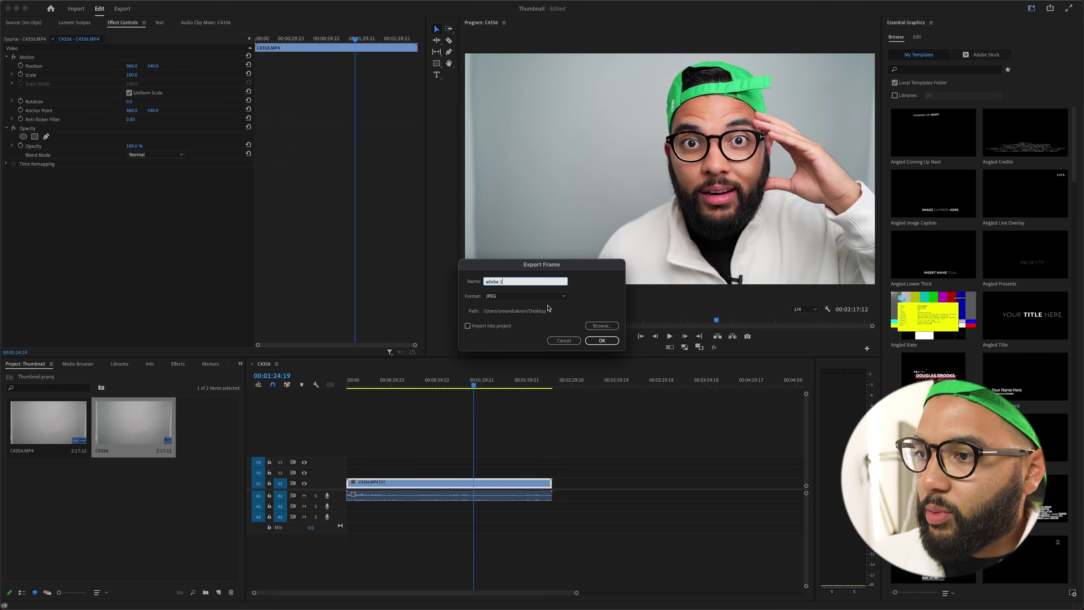
click(601, 341)
mouse_move(471, 379)
mouse_down()
mouse_move(431, 383)
mouse_move(453, 386)
mouse_up()
key(super+s)
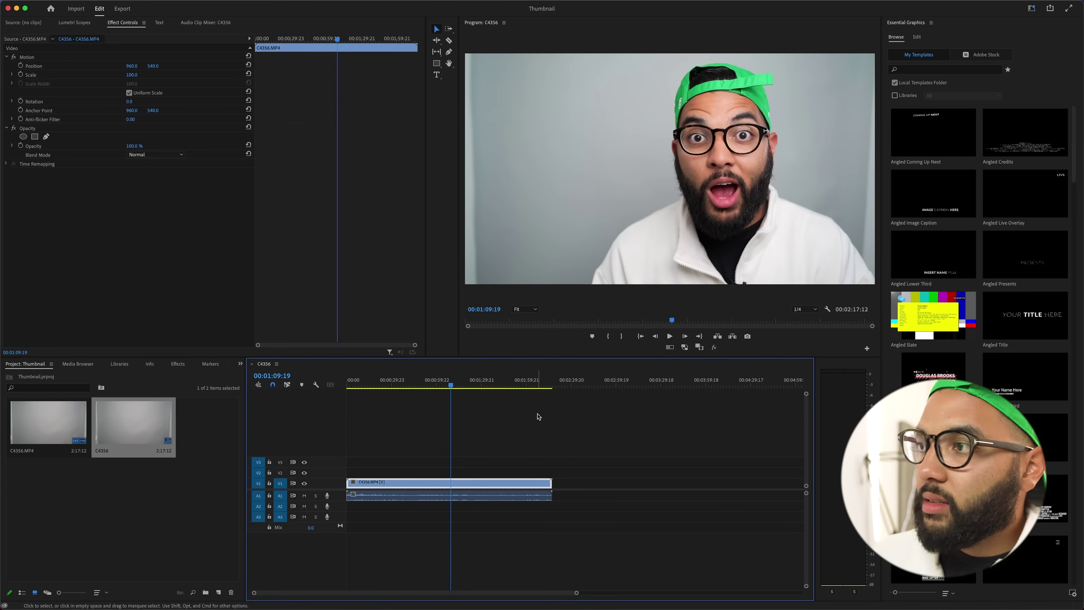
Step: Export stills Adobe 2 and Adobe 3 from the current frame and a later pose
click(747, 336)
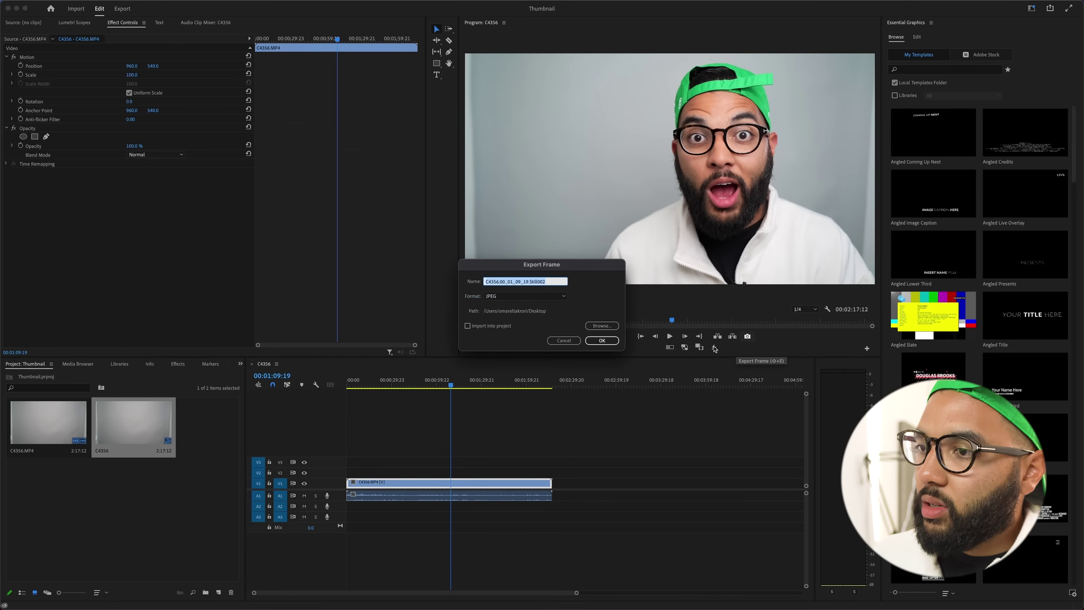
text(adobe 2)
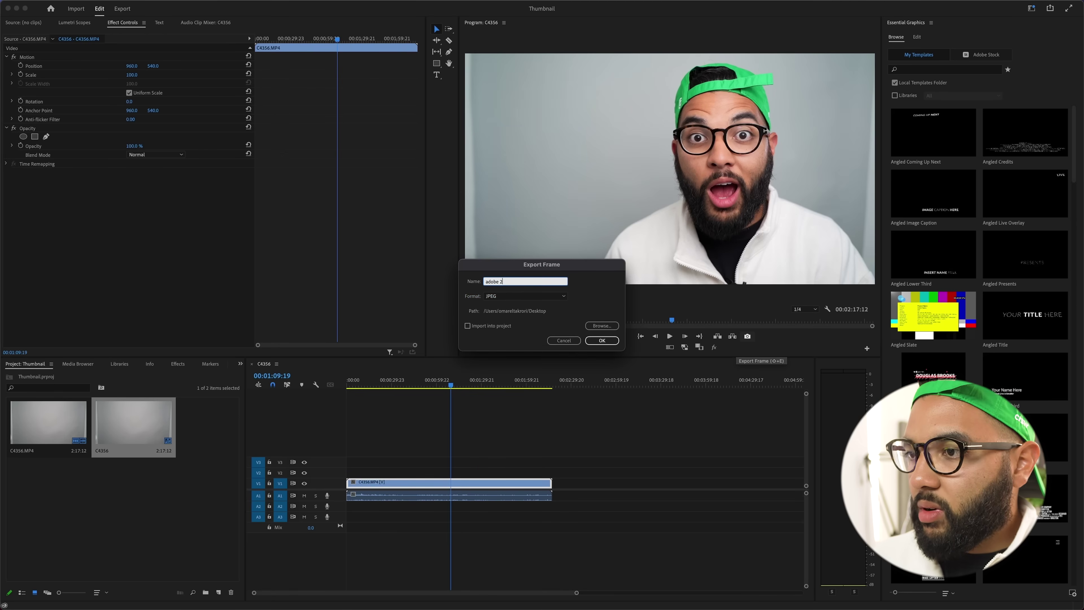
key(Return)
drag(457, 383, 498, 381)
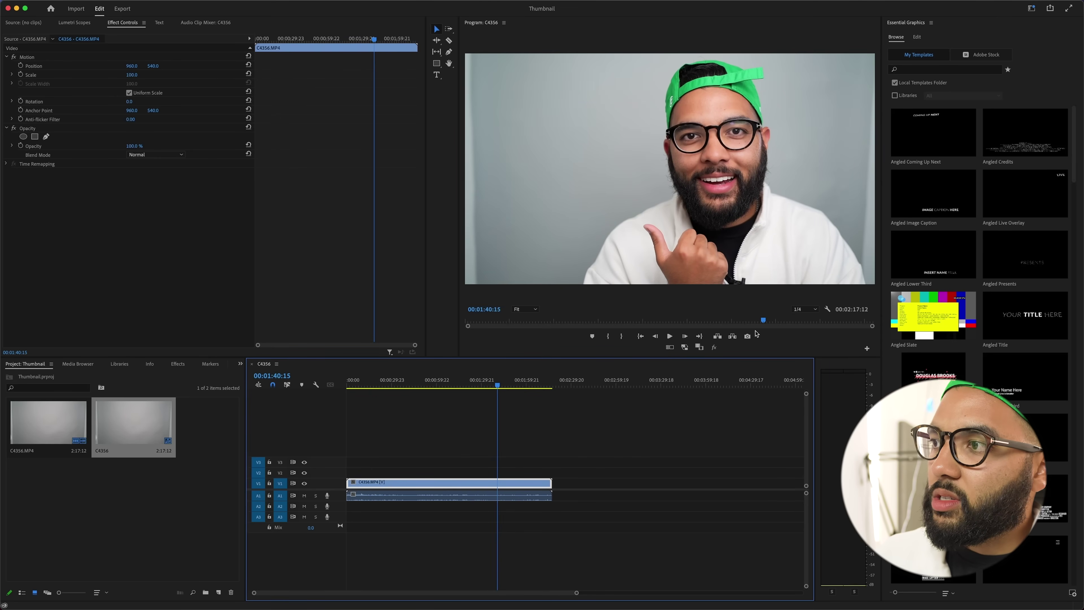
click(747, 336)
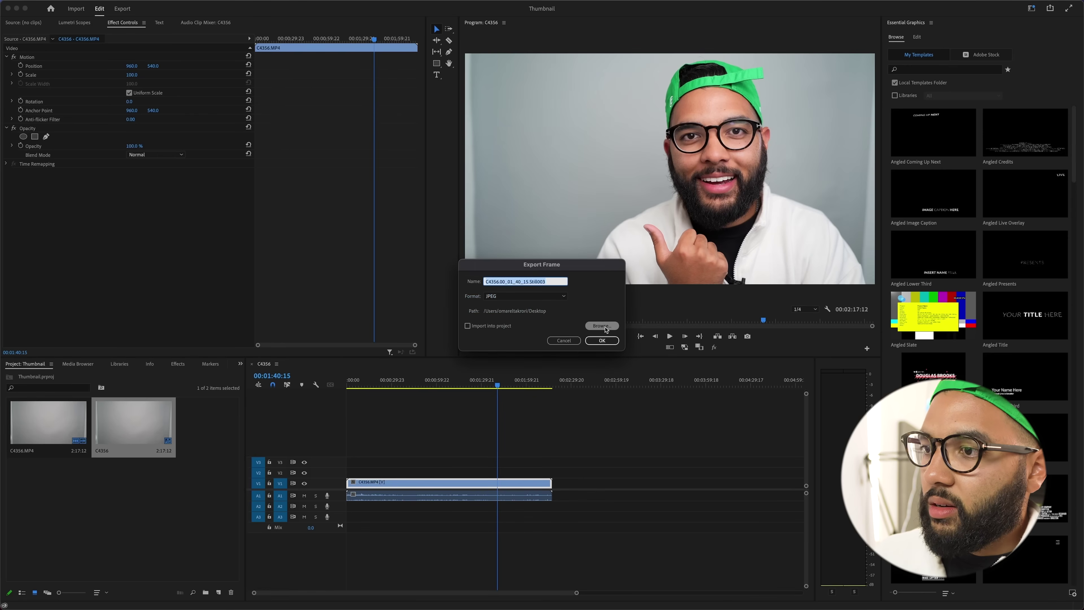
text(adobe 3)
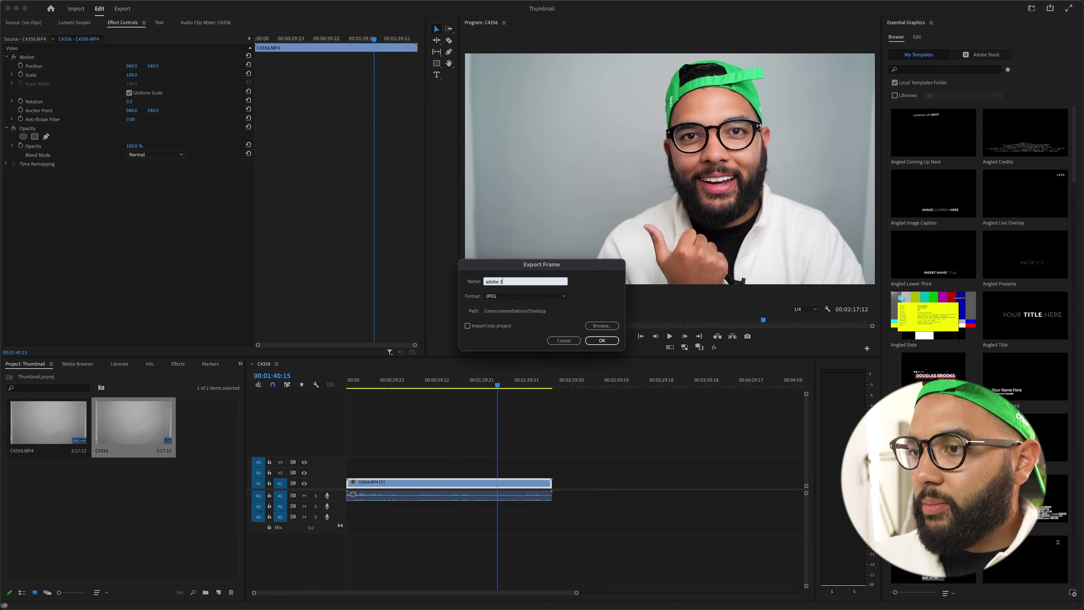
key(Return)
Step: Export the frame around 1:14 as the JPEG still adobe 4
click(519, 382)
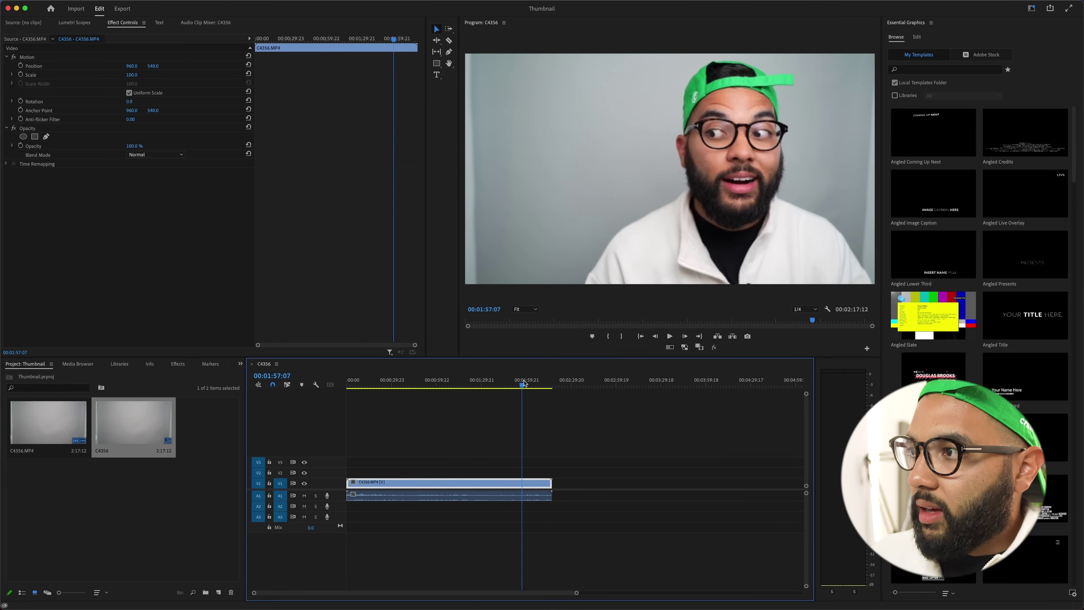
key(Left)
key(Left)
key(Left)
key(Left)
key(Left)
key(Left)
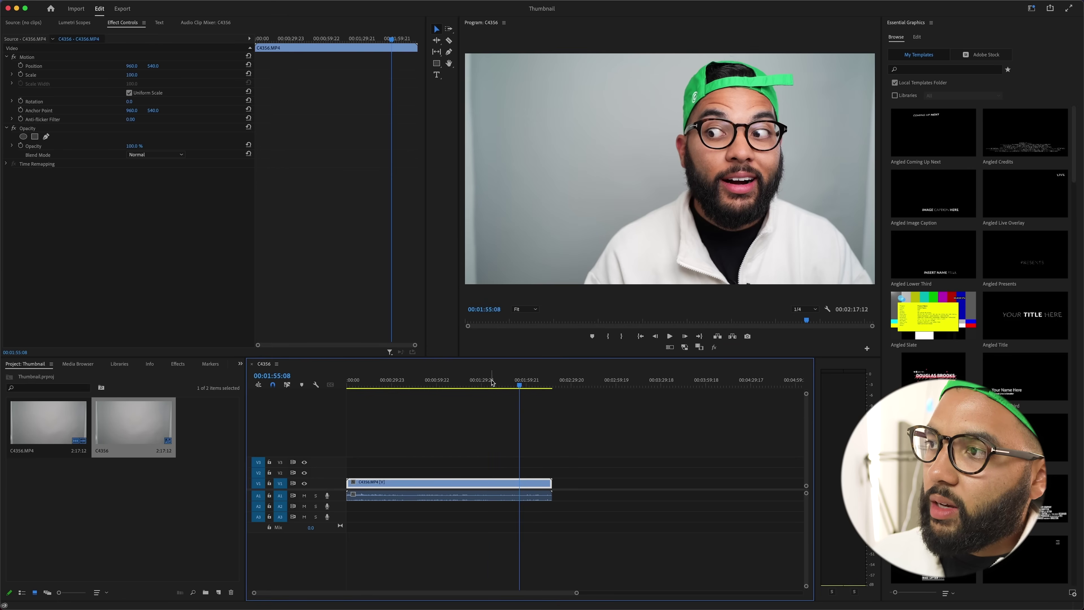
drag(492, 381, 457, 384)
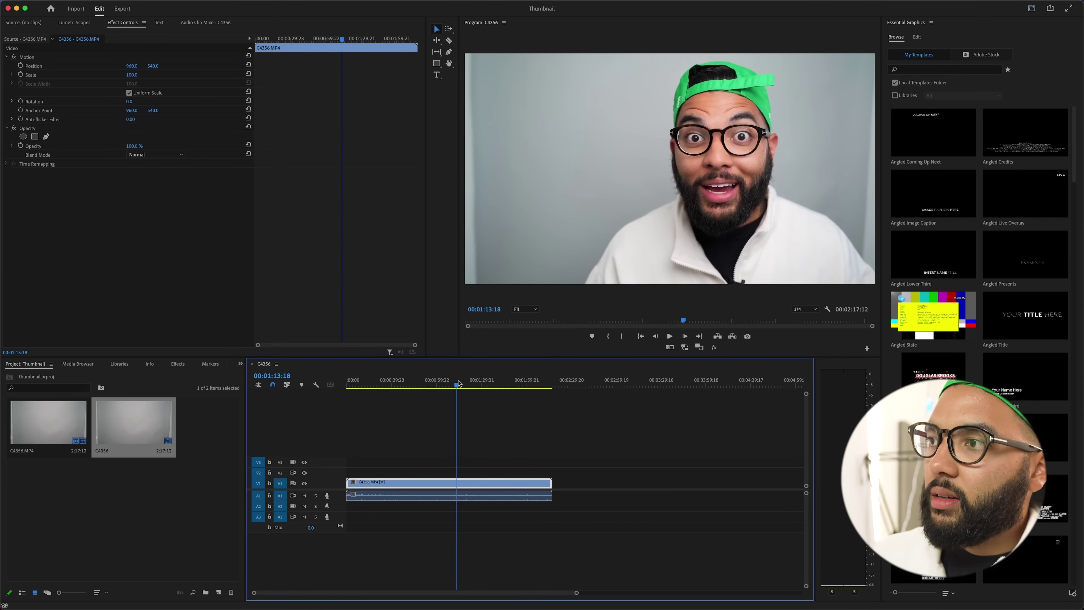
click(747, 335)
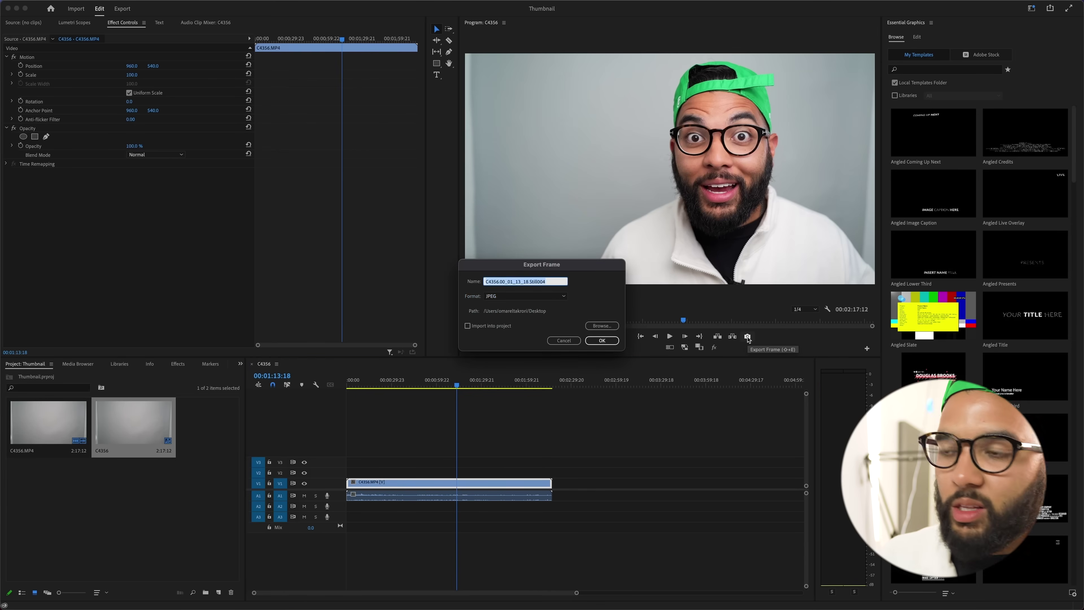
text(adobe 4)
key(Return)
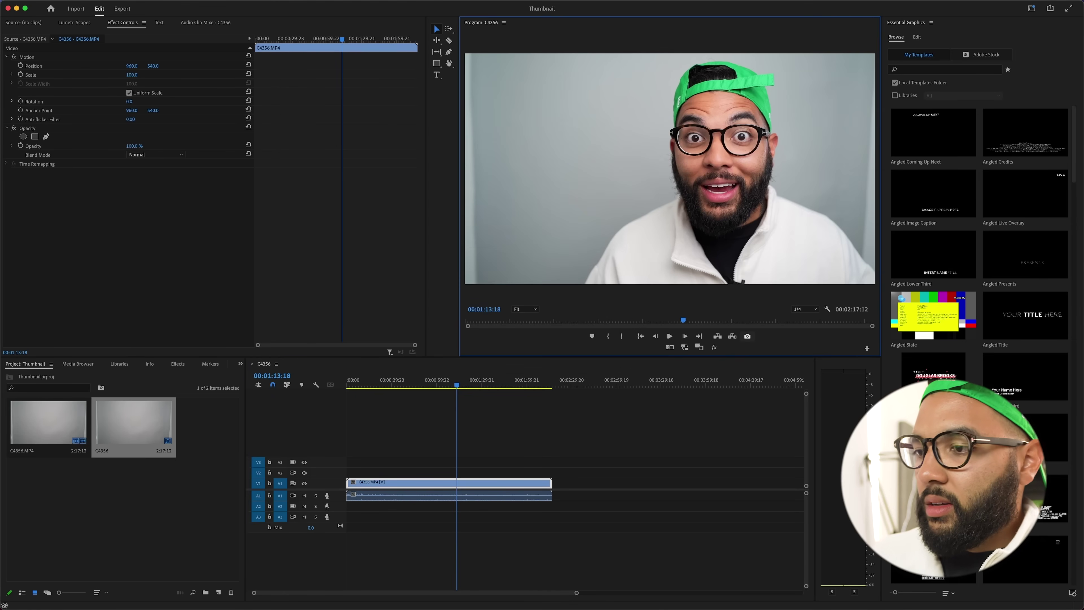
Step: Export the upward-looking expression near 2:09 as the JPEG still adobe 5
click(559, 386)
click(550, 387)
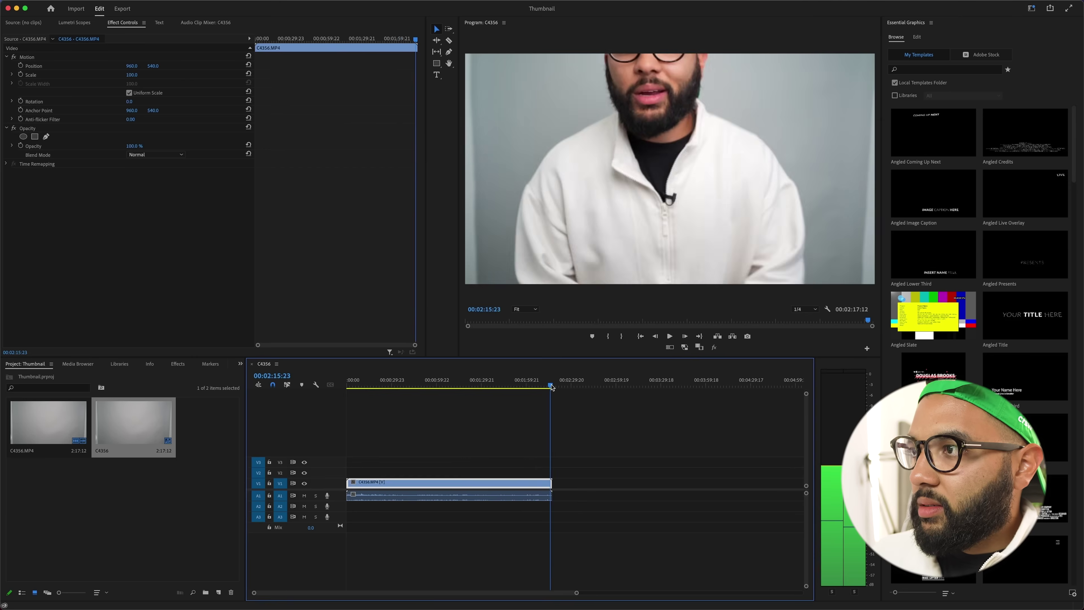
drag(550, 386, 541, 387)
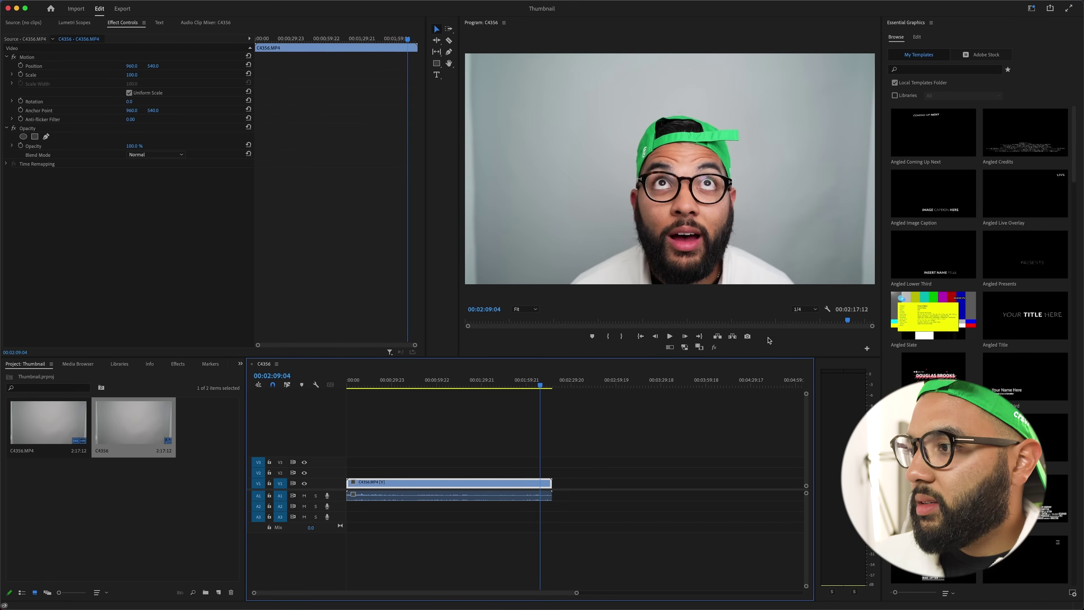
click(747, 336)
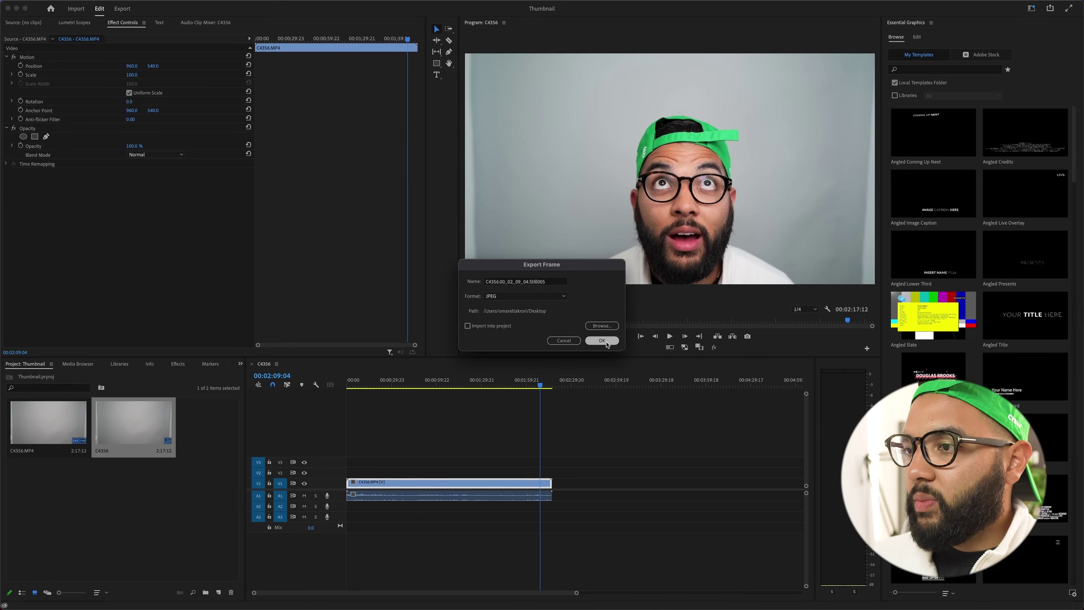
double_click(556, 284)
key(super+a)
text(ado)
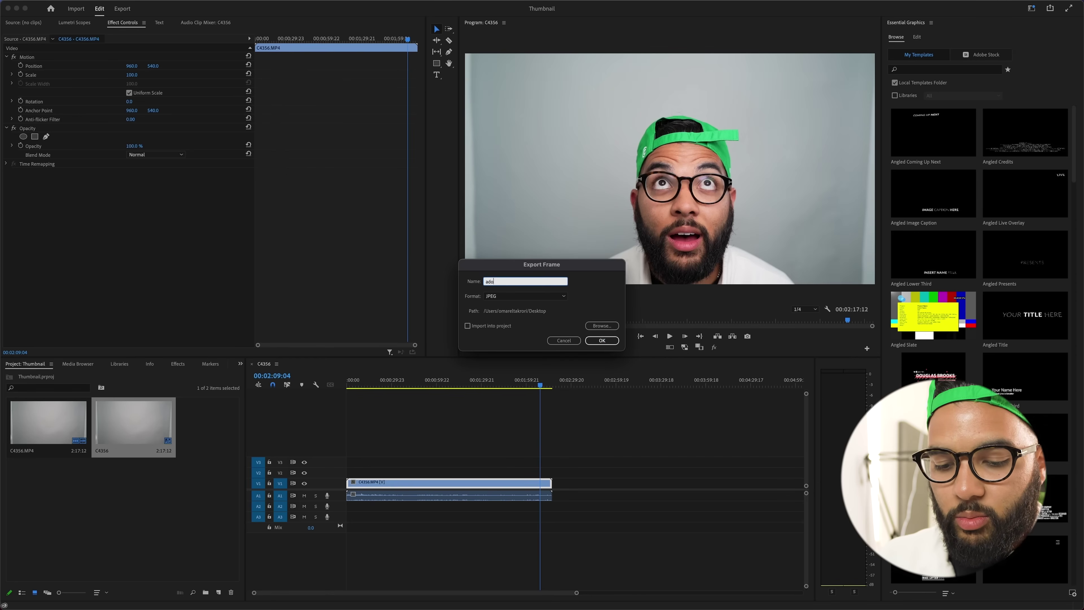
key(Return)
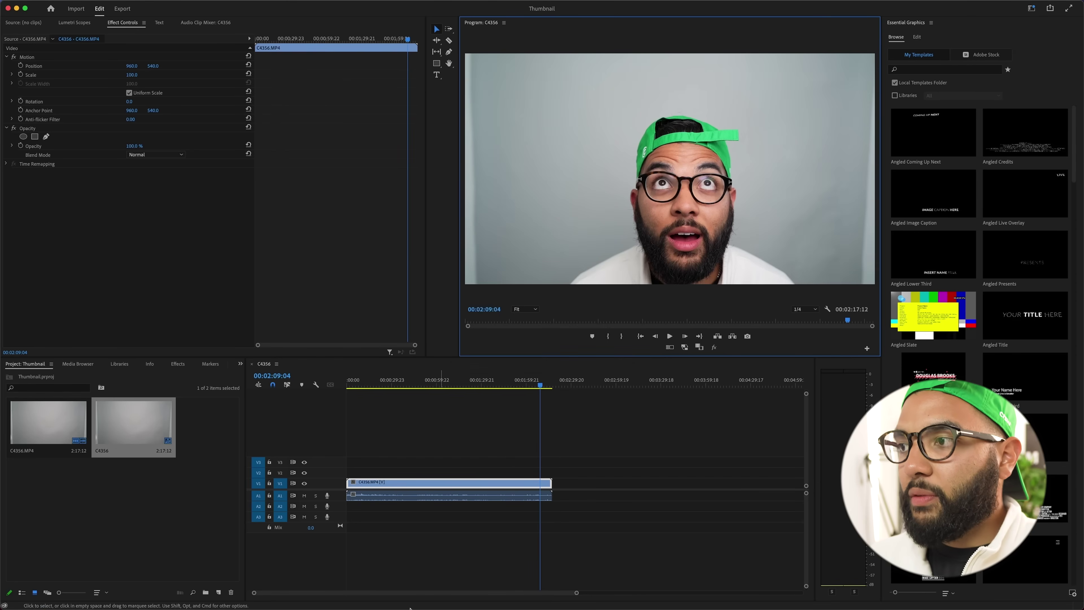
Step: Quick Look the exported stills adobe 1 through adobe 5 on the Desktop
mouse_move(410, 606)
click(323, 591)
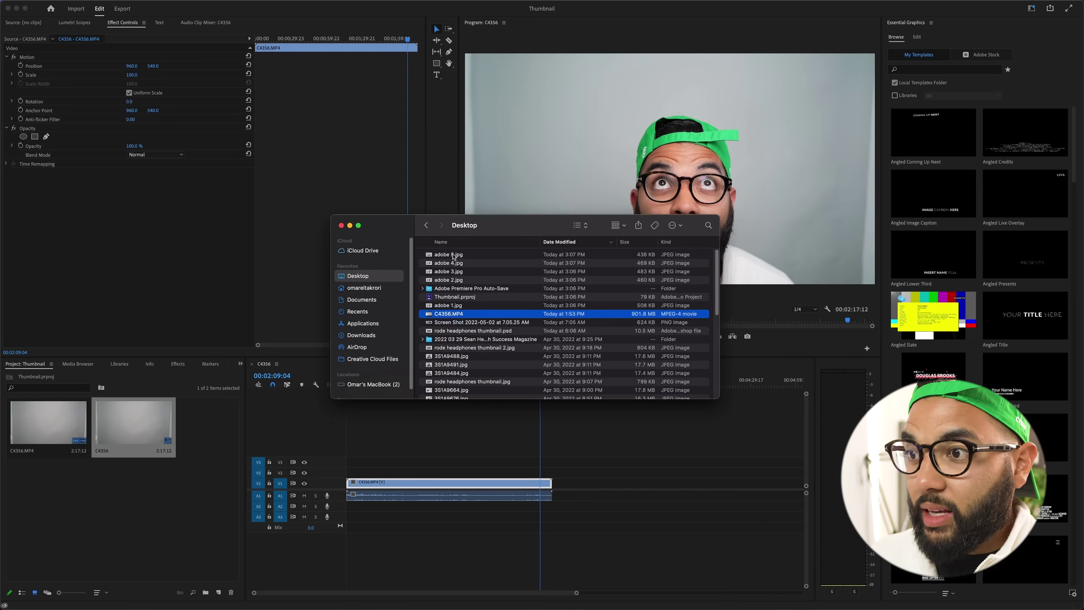
click(444, 306)
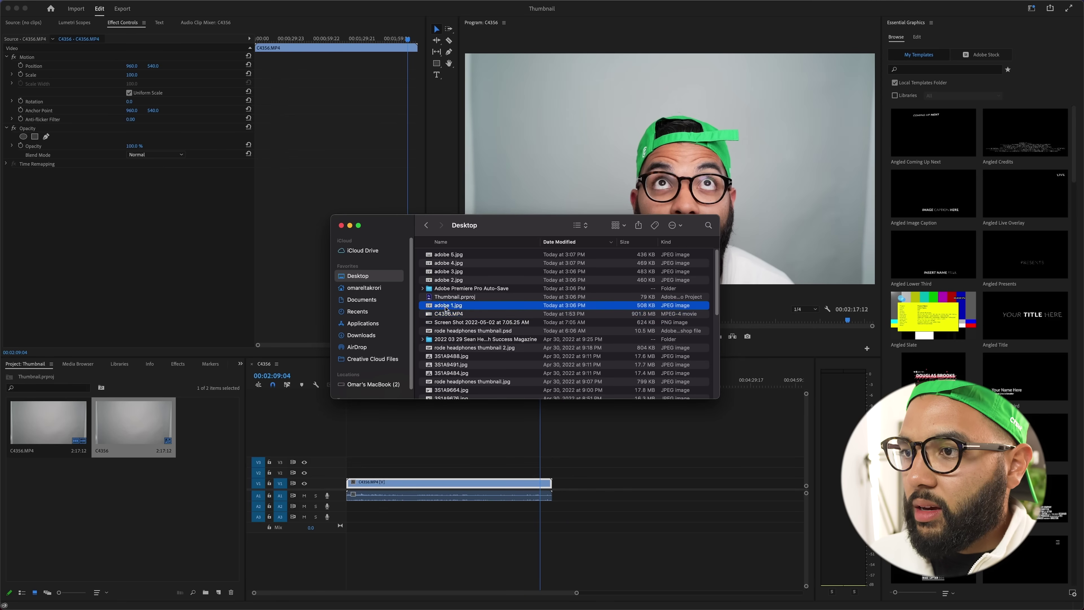
click(460, 245)
key(space)
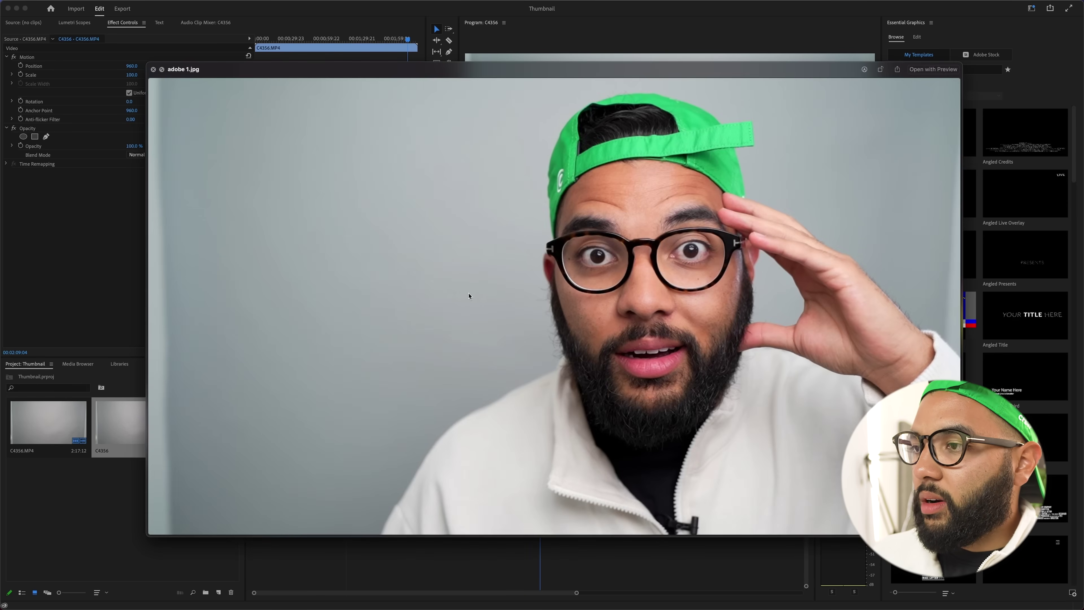
key(Down)
key(Down)
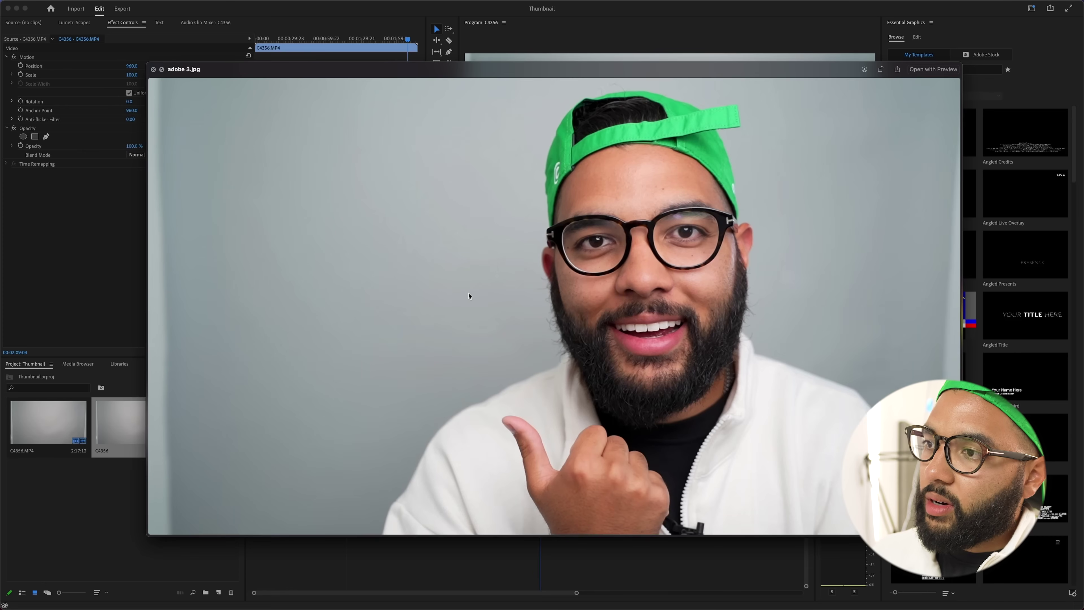
key(Down)
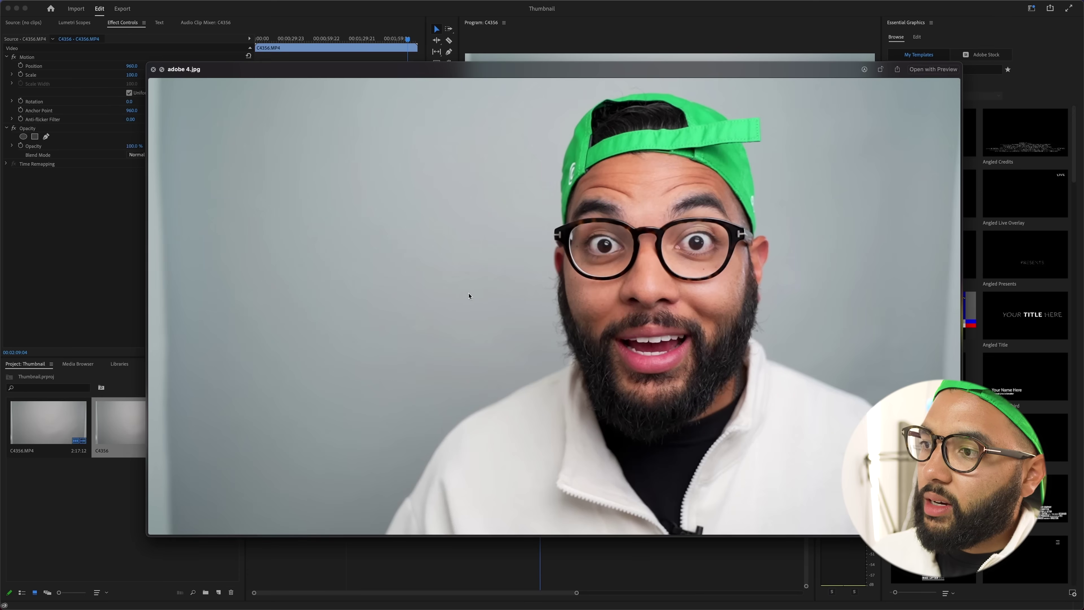
key(Down)
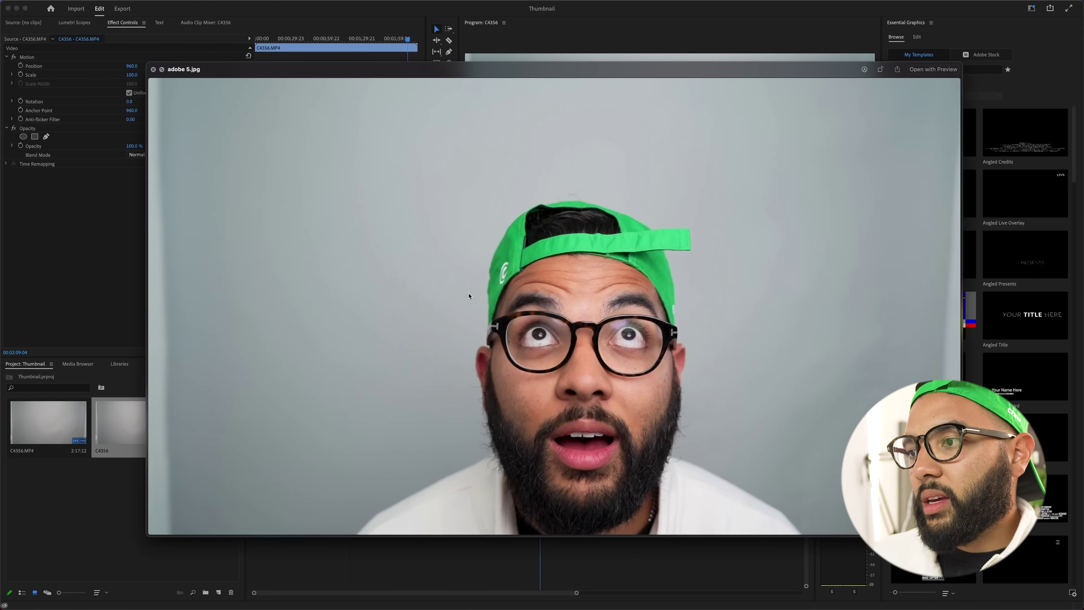
key(space)
Step: Preview the presenter photos 3S1A9488.jpg, 3S1A9676.jpg and 3S1A9664.jpg
scroll(450, 366, down, 5)
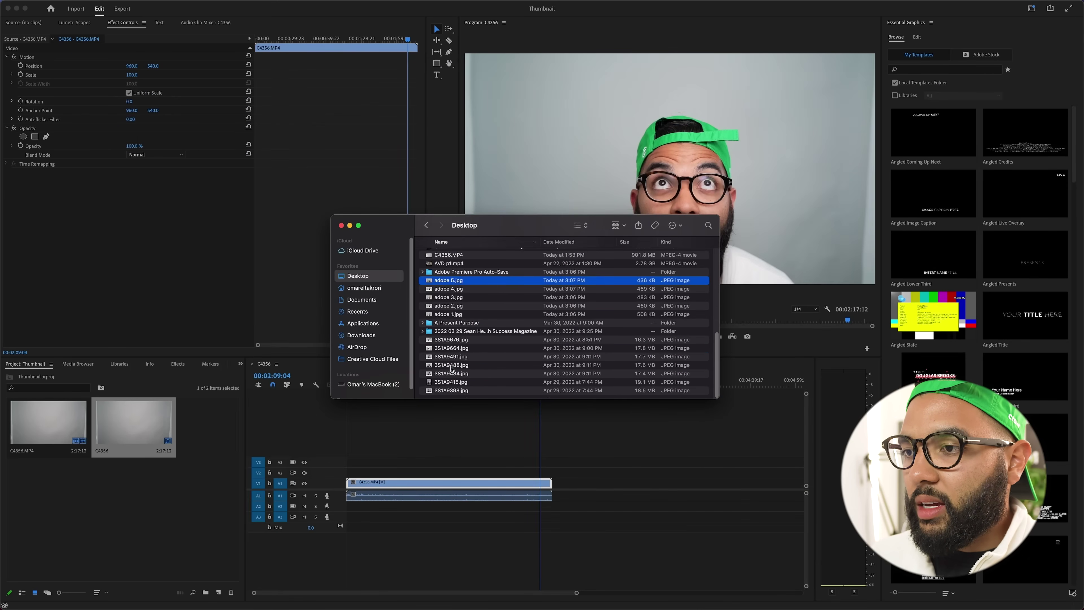
click(454, 368)
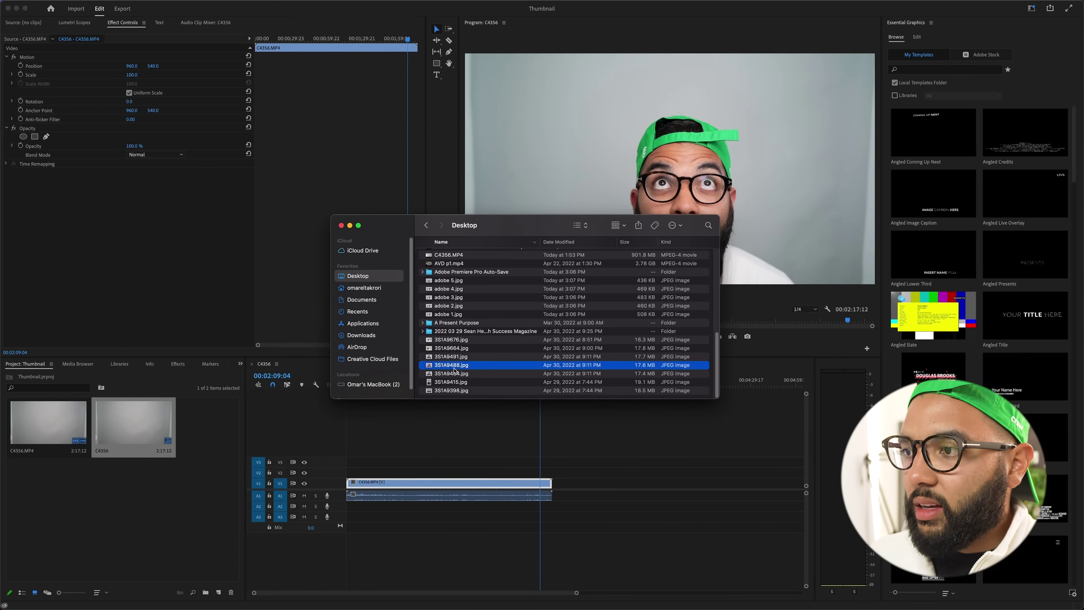
key(space)
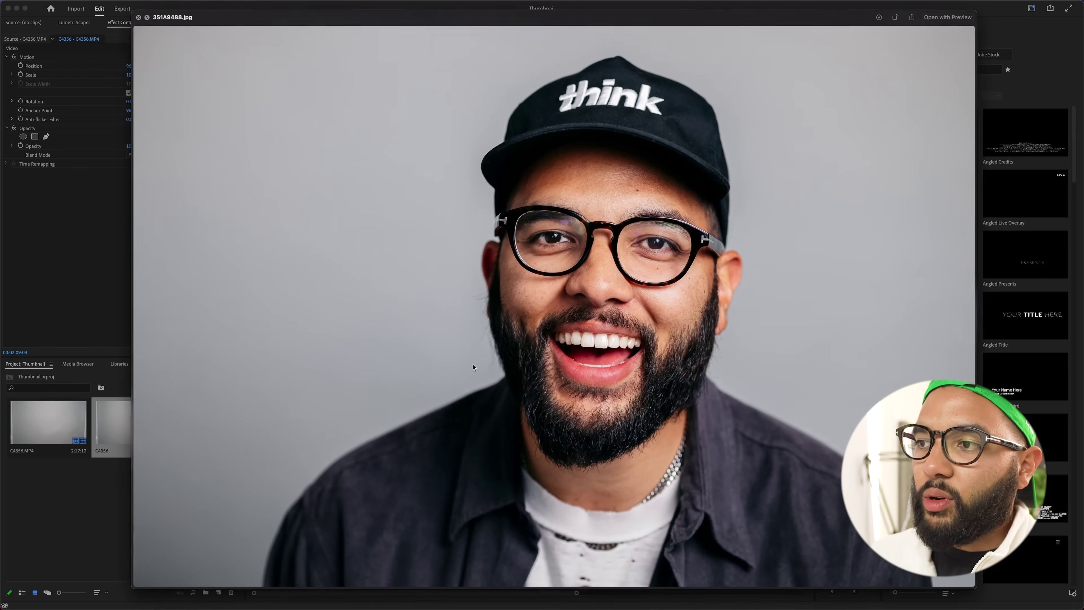
key(space)
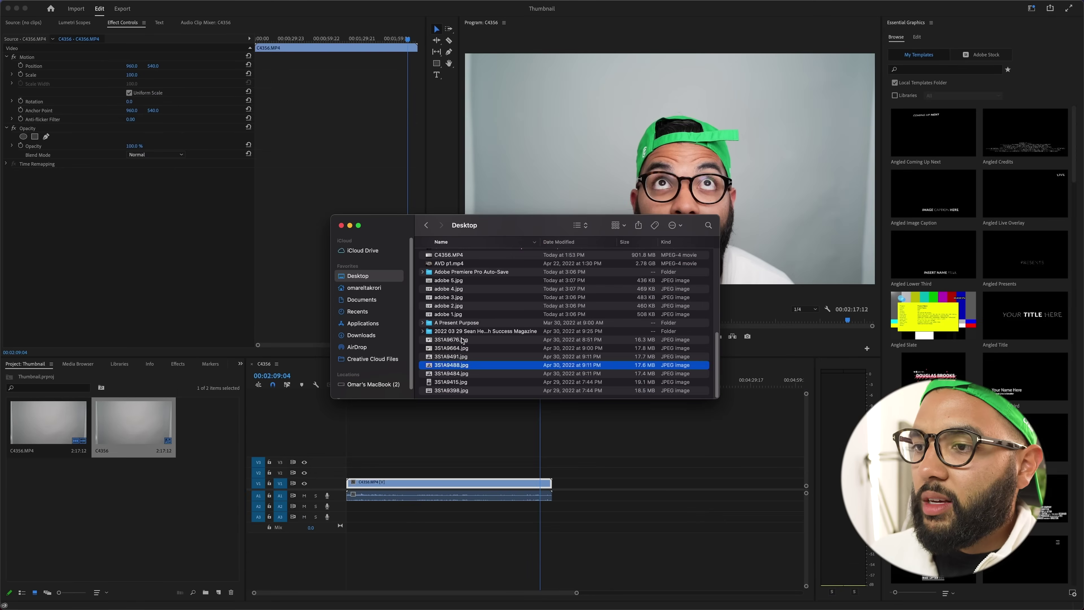
click(440, 343)
key(space)
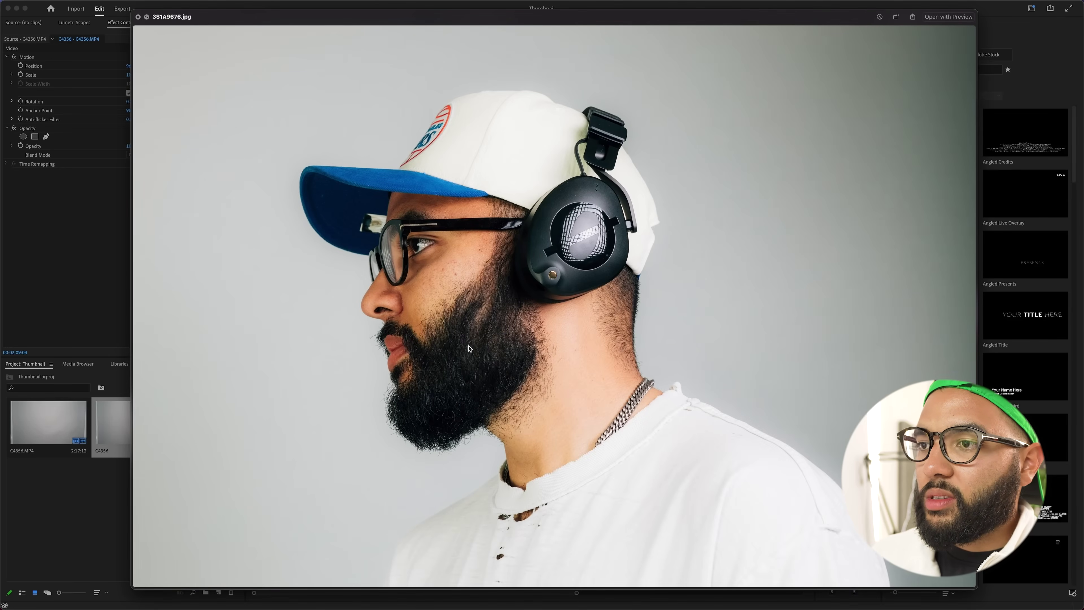
key(Left)
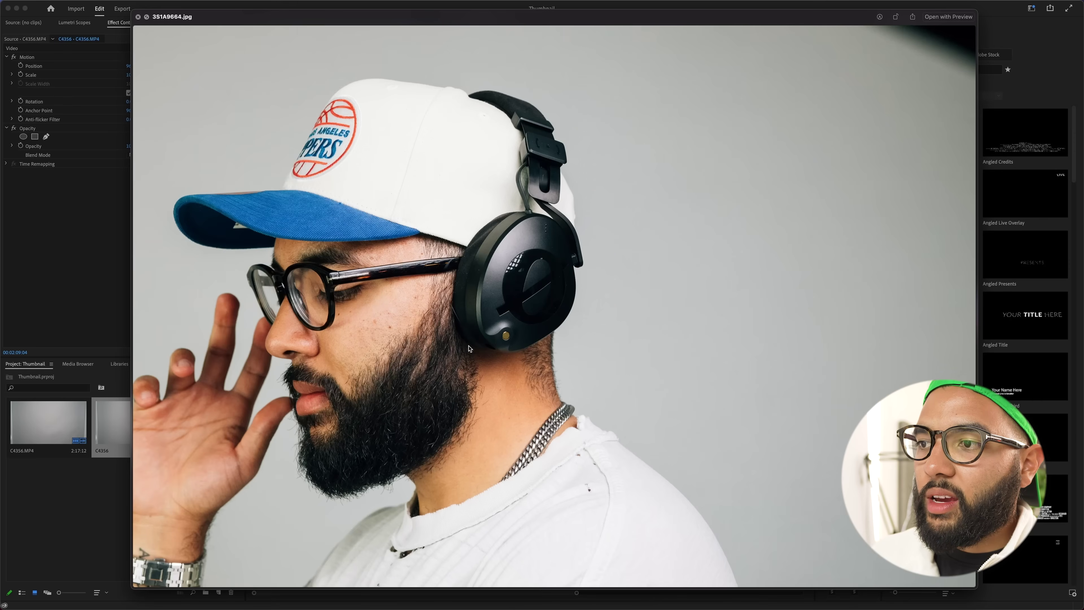
key(Left)
key(space)
Step: Preview the earlier rode headphones thumbnail 2.jpg for reference
click(473, 291)
key(space)
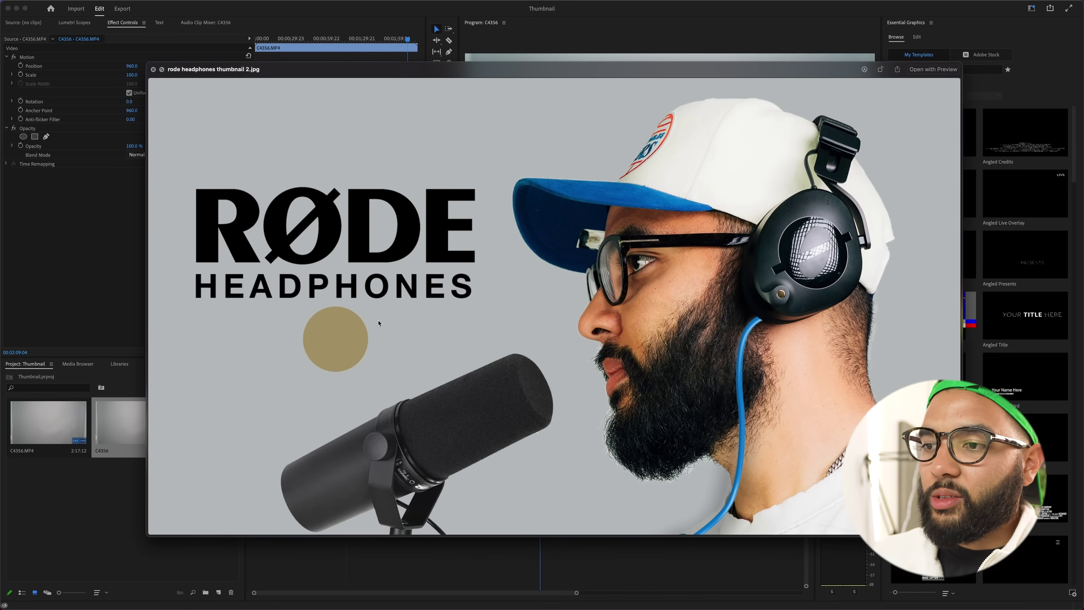
key(space)
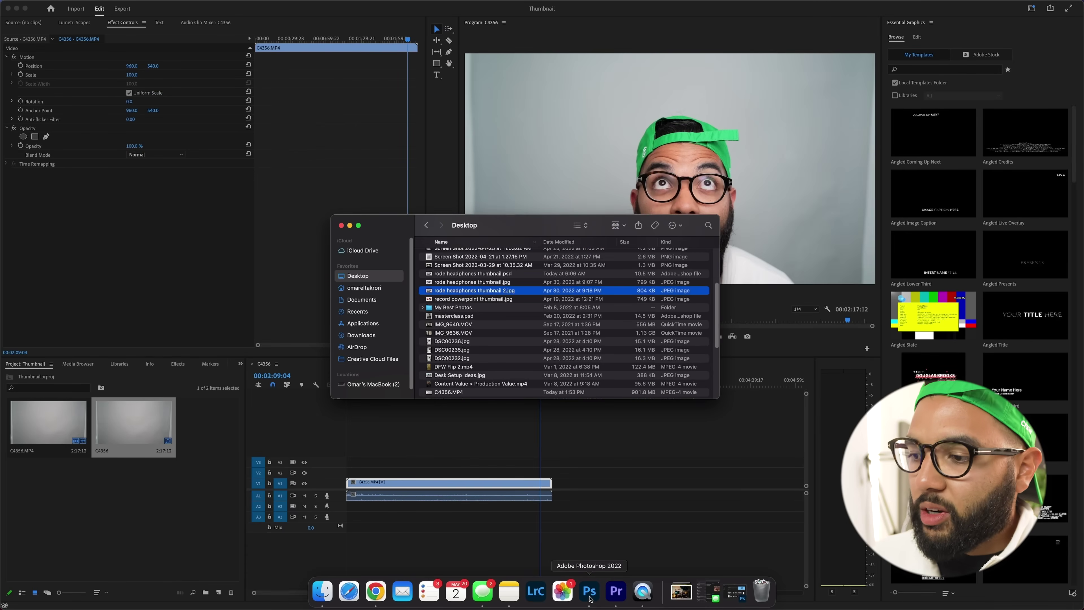
click(589, 596)
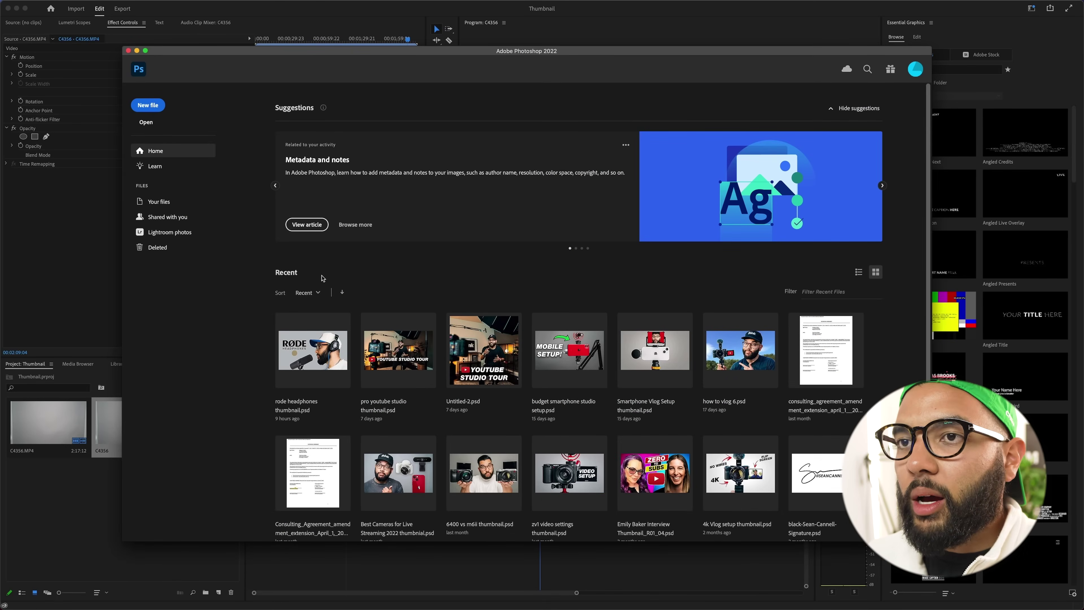
Step: Start a new 1920 × 1080 px, 72 ppi document and name it Adobe Updates
click(148, 106)
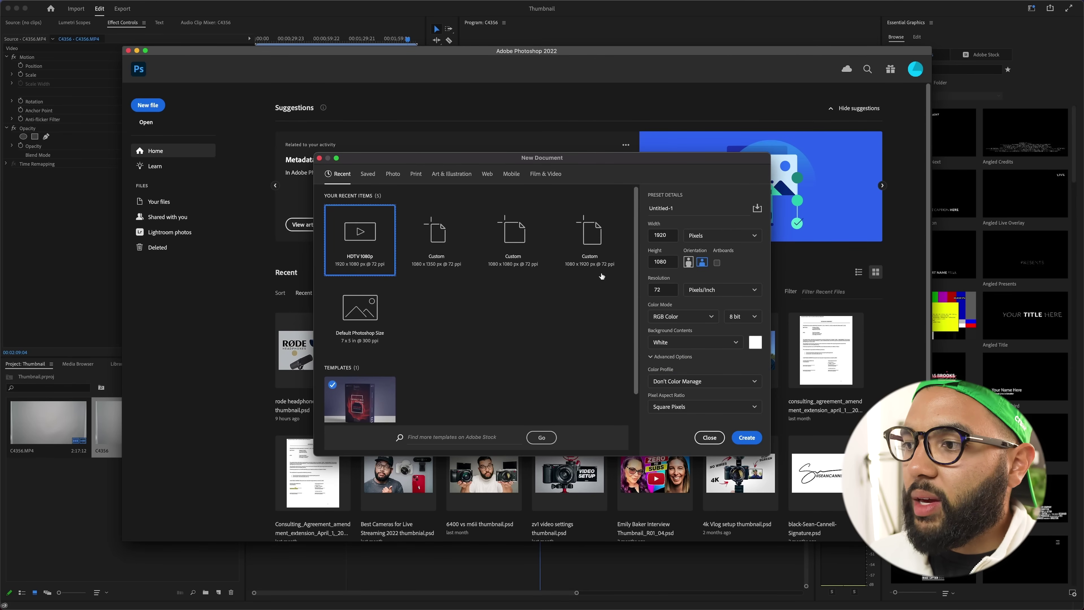
click(674, 206)
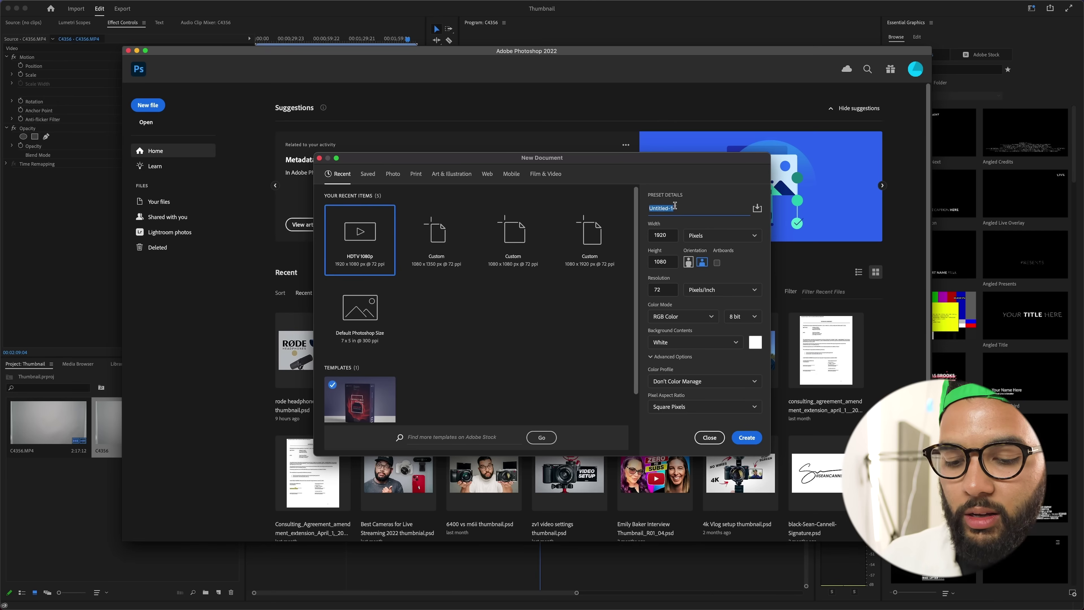
text(D)
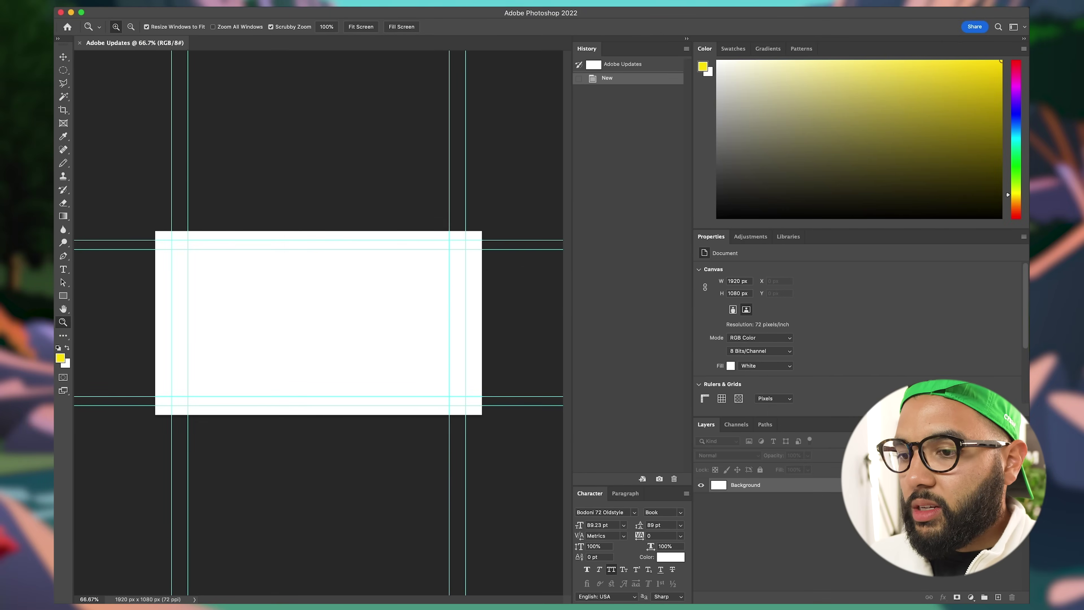
Step: Sort the Desktop by date modified and select stills adobe 1 through adobe 5
key(super+Tab)
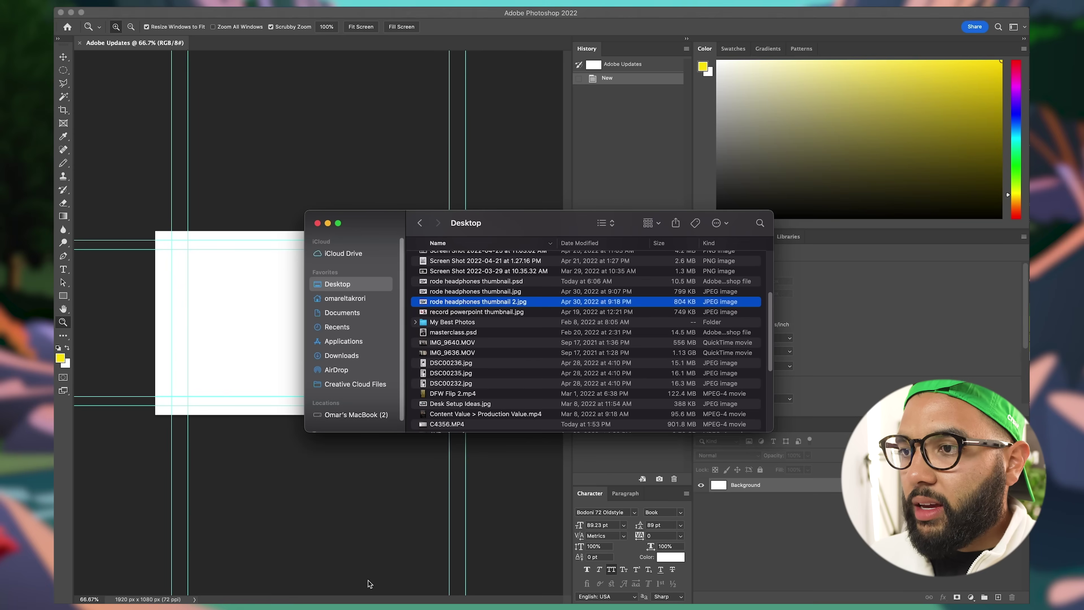
scroll(466, 424, down, 5)
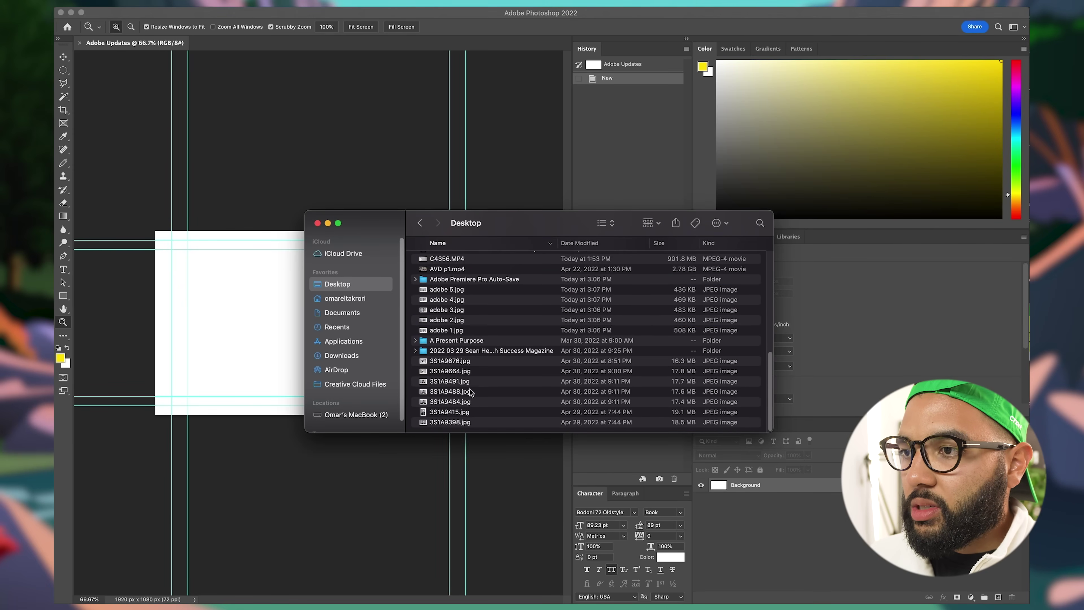
scroll(470, 392, up, 10)
click(579, 244)
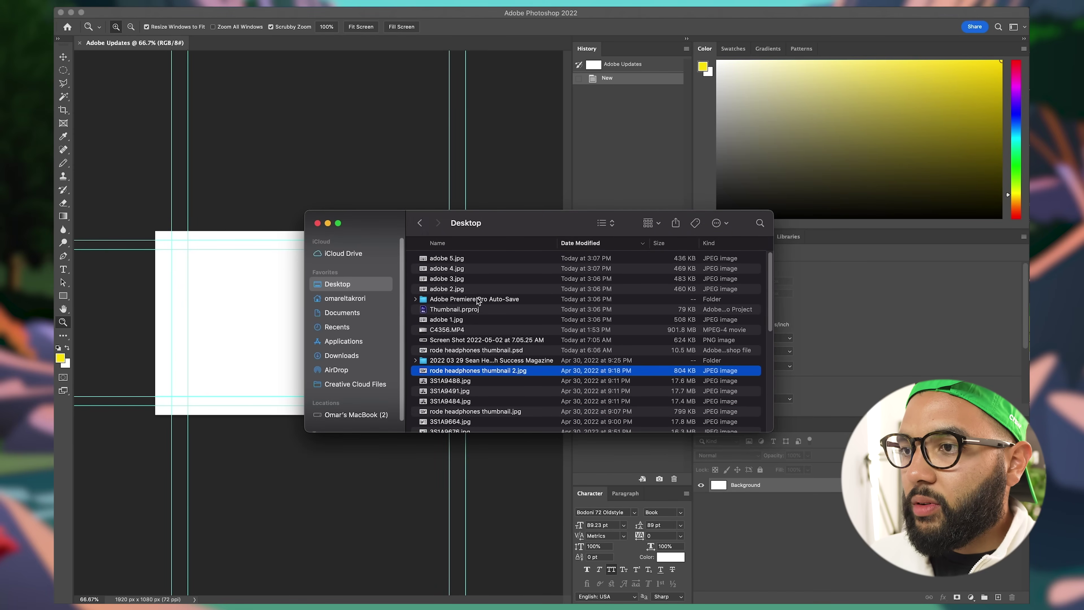
click(458, 290)
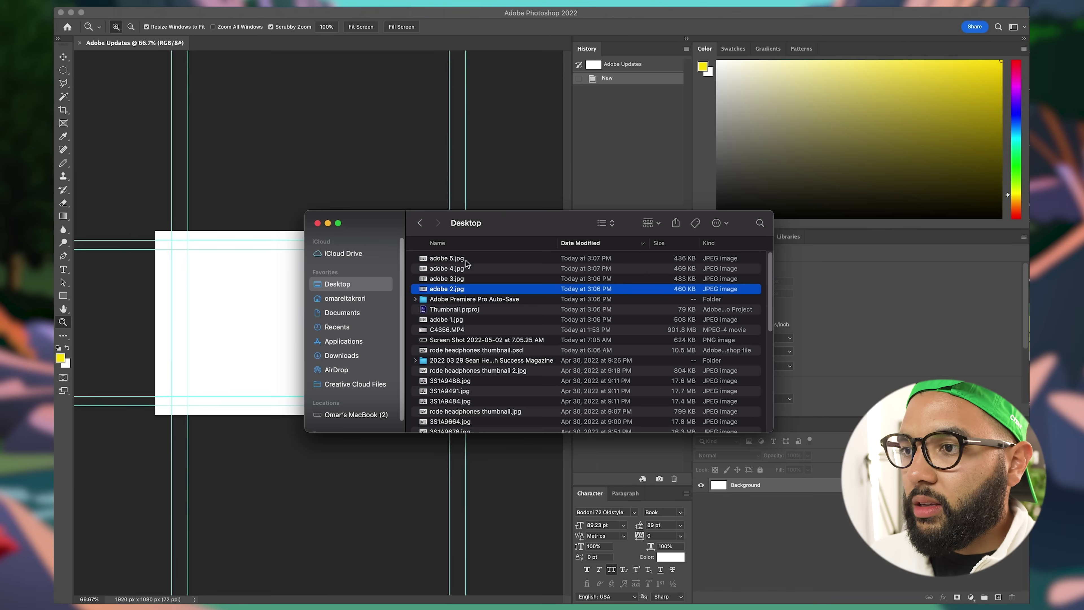
click(461, 321)
super+click(462, 290)
super+click(463, 278)
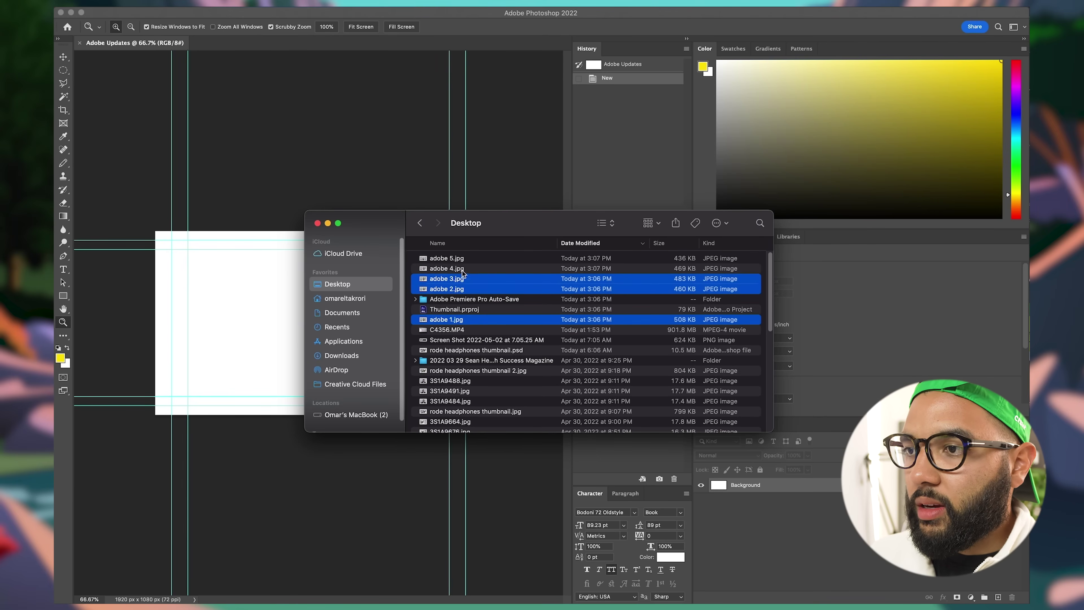
super+click(463, 269)
super+click(464, 258)
Step: Place the five adobe stills onto the Adobe Updates canvas as smart-object layers
drag(430, 321, 272, 327)
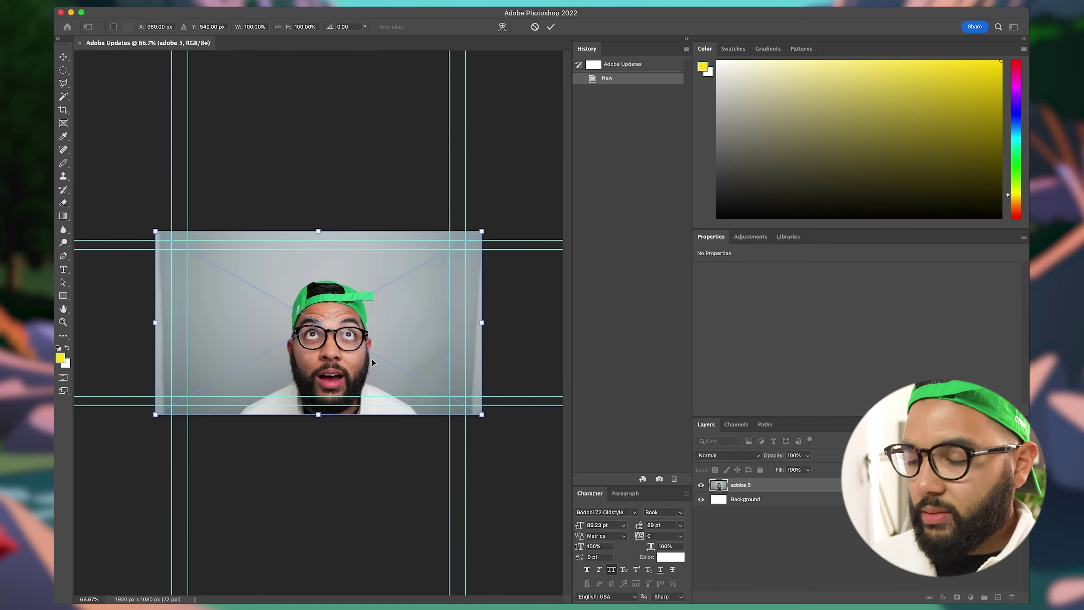
key(Return)
key(Return)
key(Return)
key(Return)
key(Return)
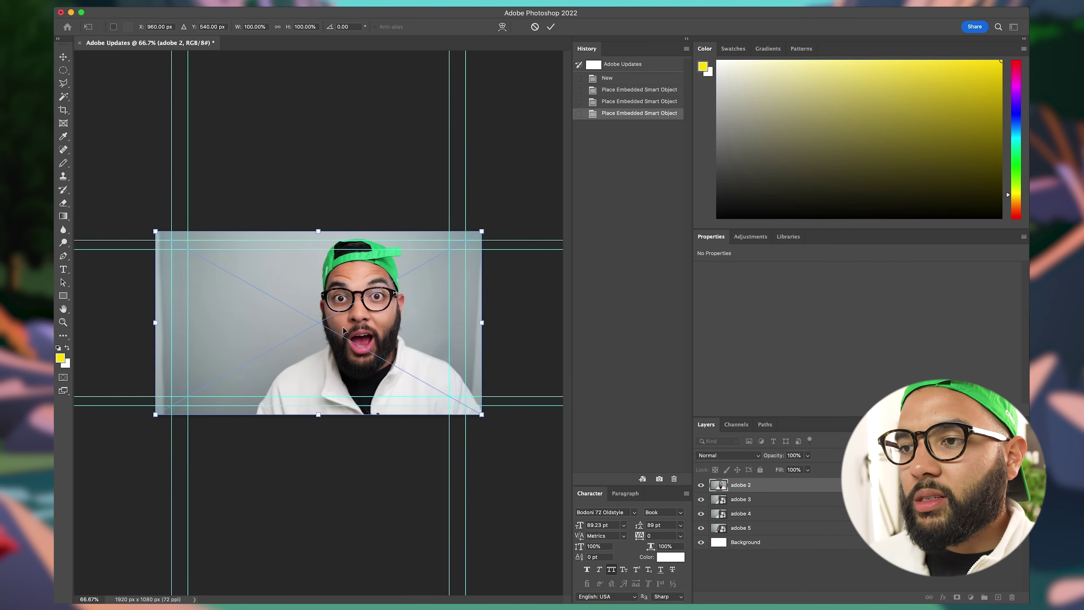
key(z)
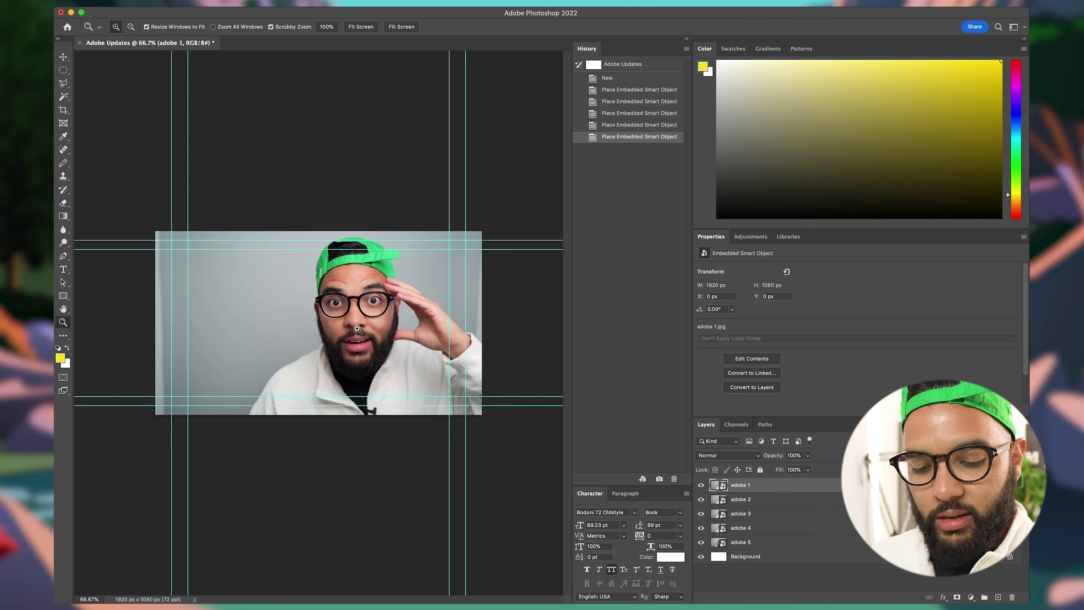
key(b)
key(v)
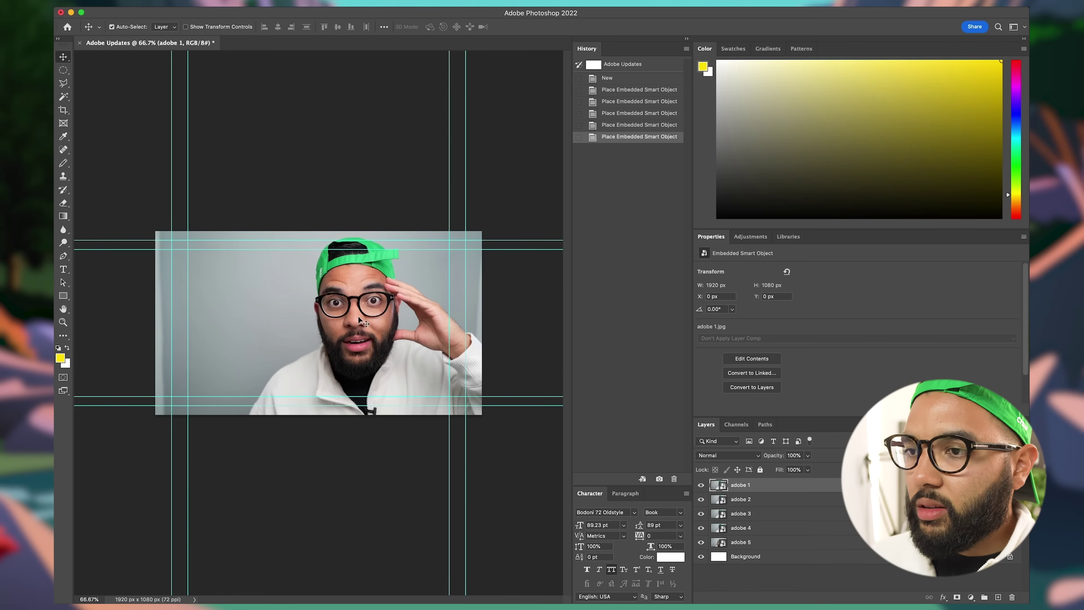
key(super+t)
Step: Scale adobe 1 to about 118% (2264 × 1273 px) and nudge it left and up
drag(481, 417, 540, 447)
drag(390, 426, 373, 422)
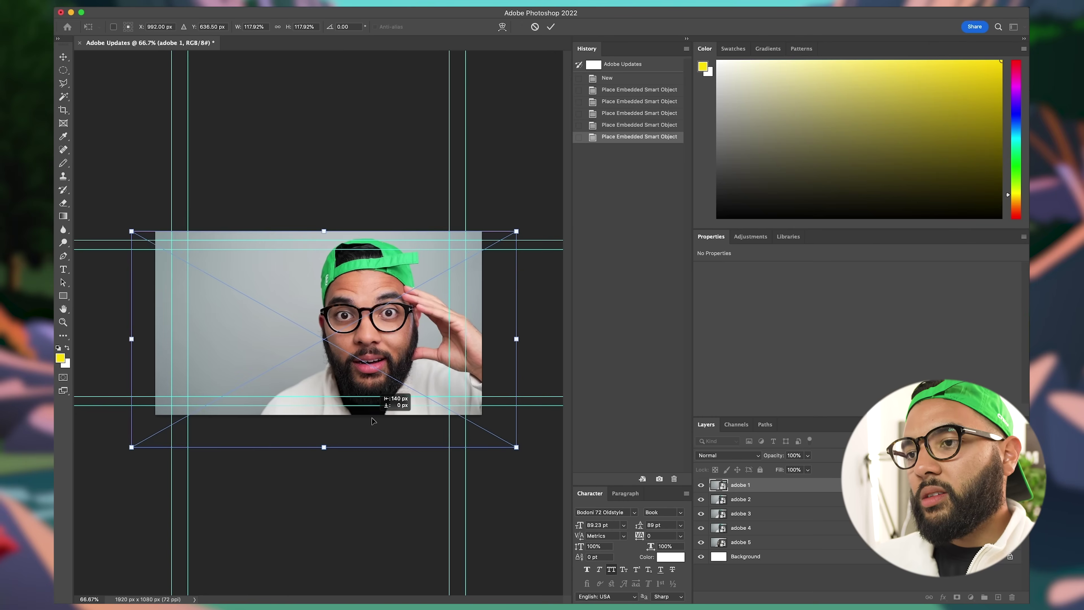
key(Return)
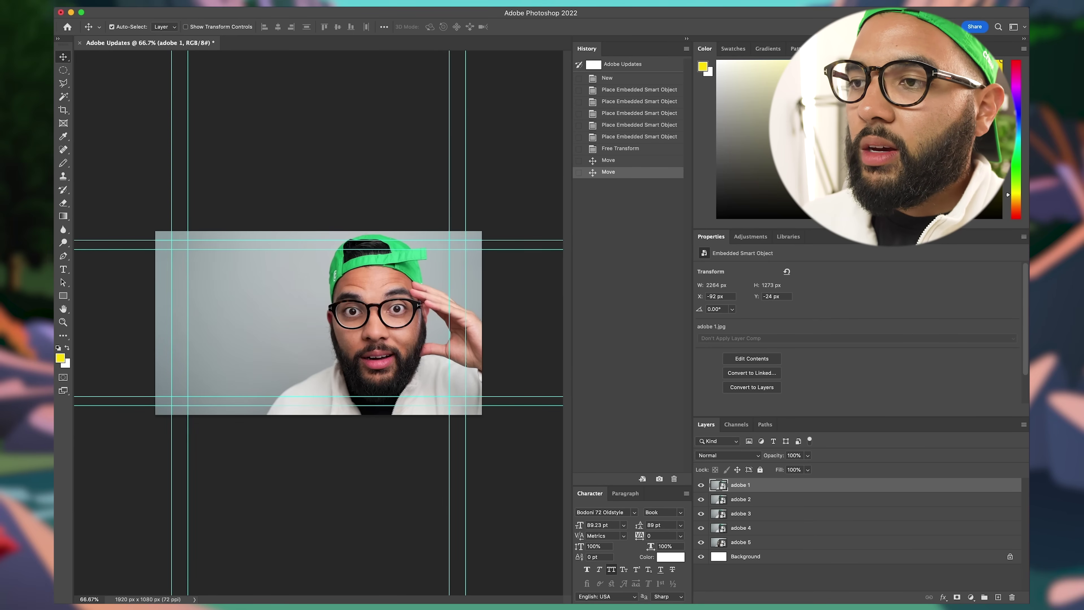
key(super+Tab)
Step: Search Google Images for 'adobe premiere logo transparent'
click(451, 237)
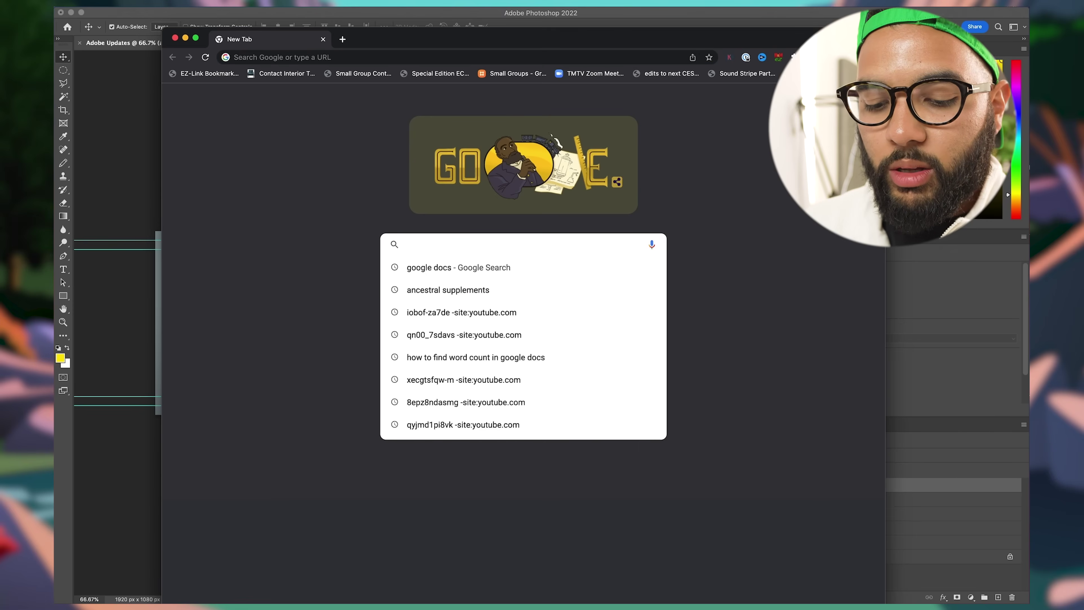
text(adobe premi)
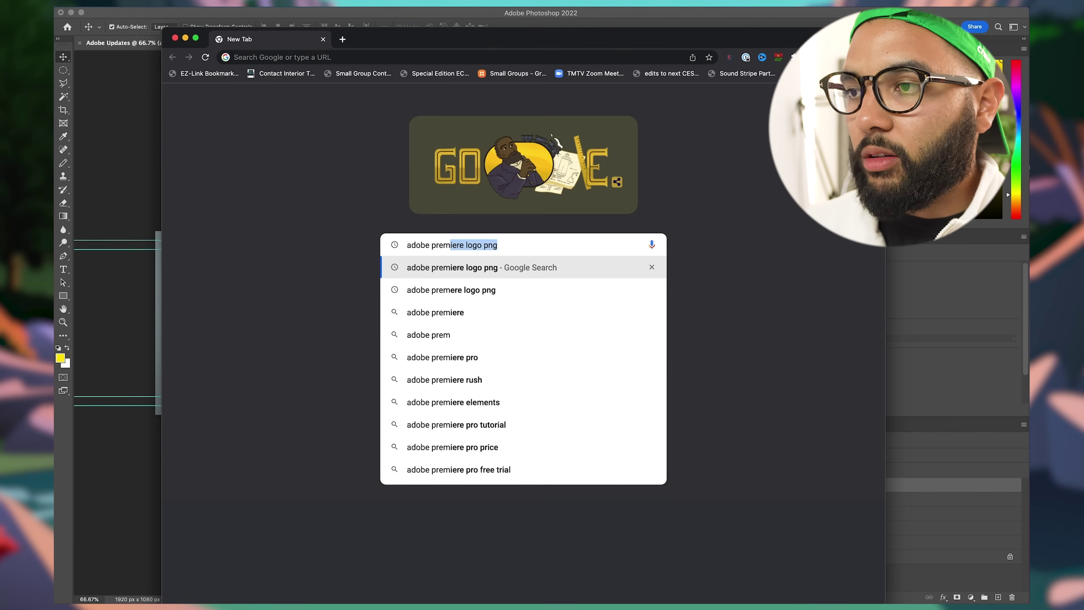
text(ere logo)
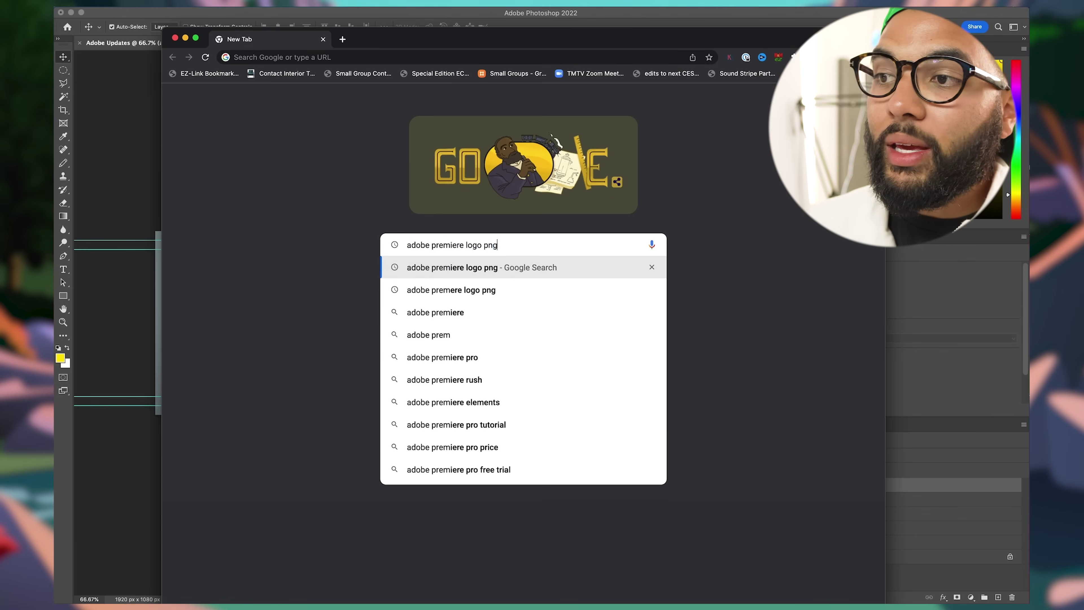
text( tran)
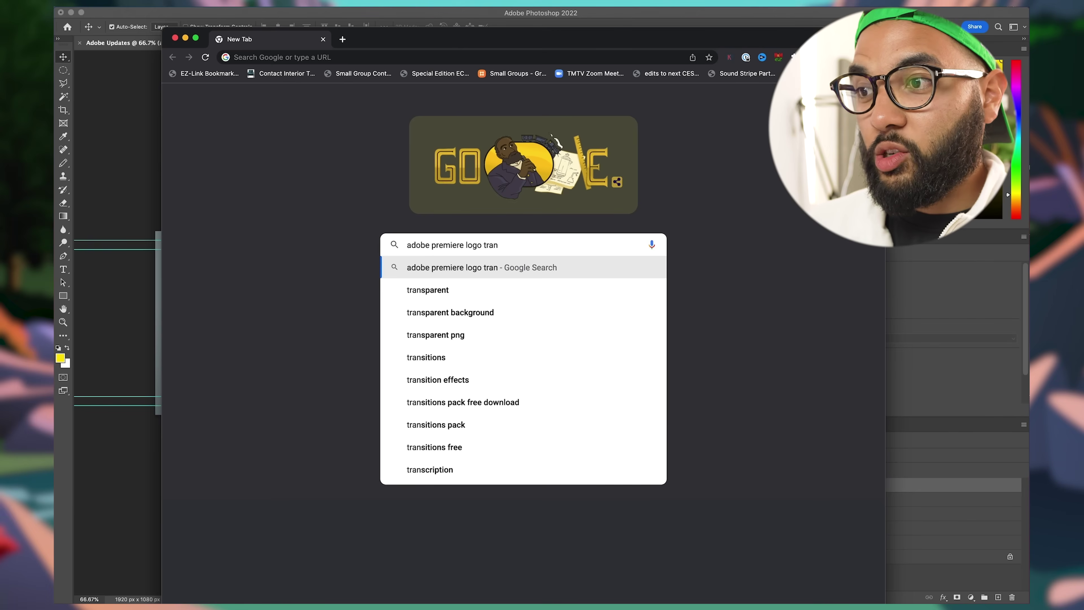
text(s)
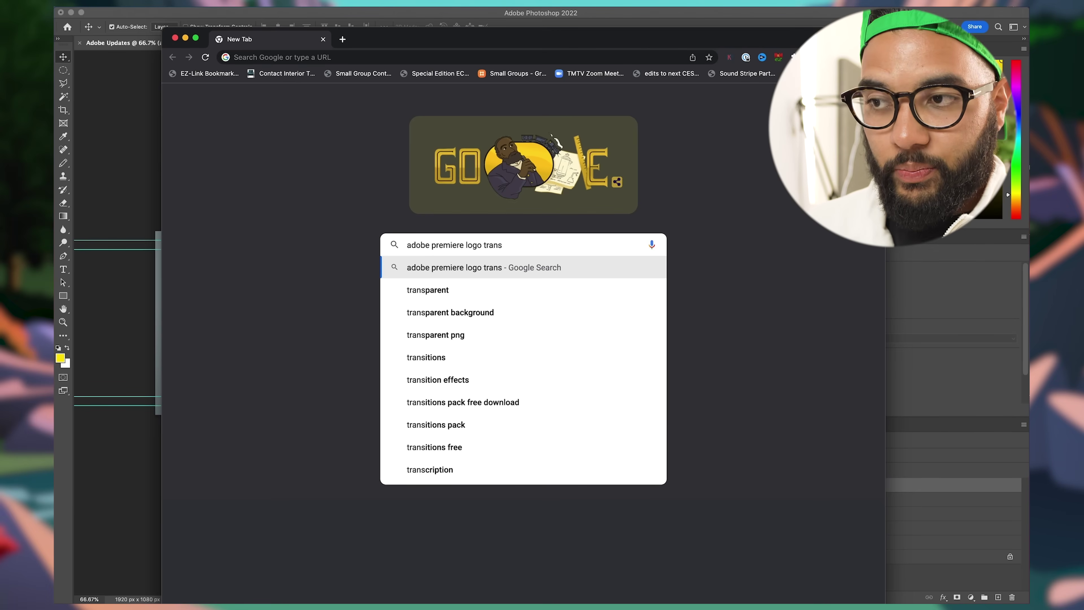
text(parent)
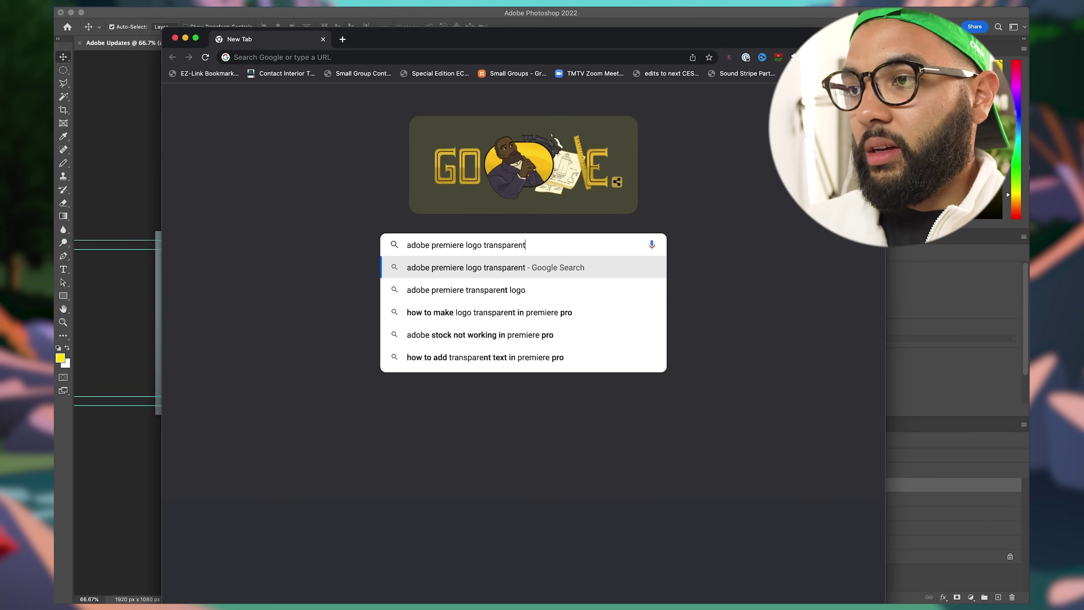
key(Return)
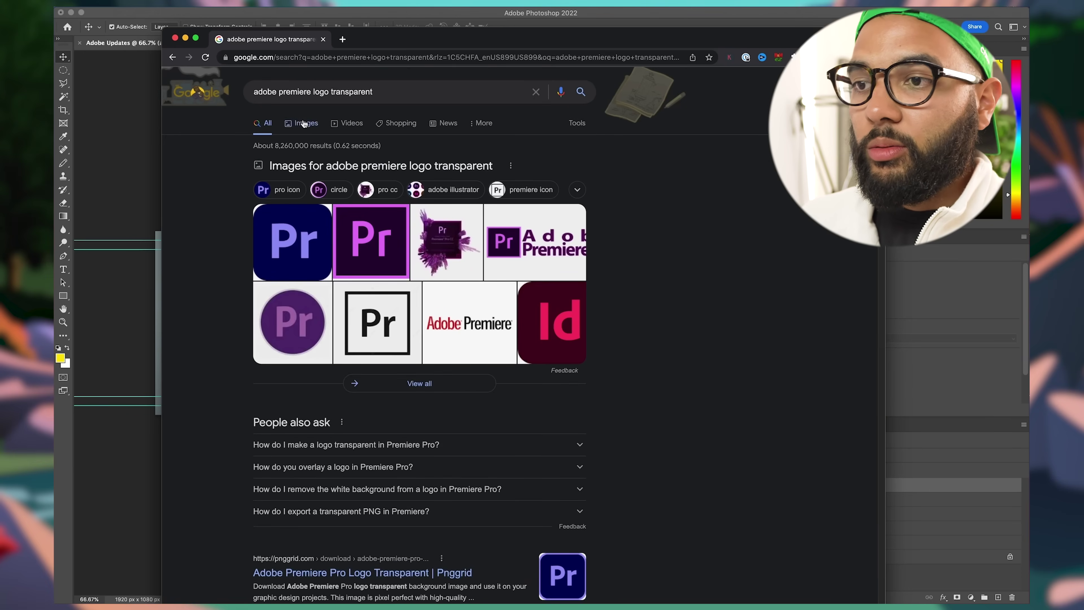
click(304, 124)
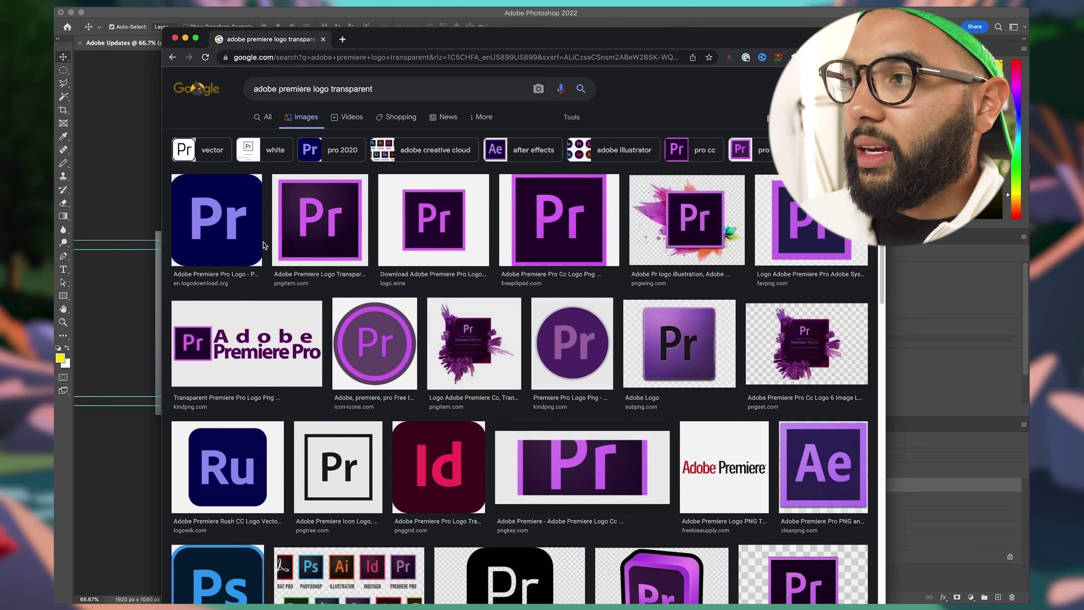
Step: Save the first Premiere Pro logo result to Downloads as adobe-premiere-pro-logo-1-1
click(257, 239)
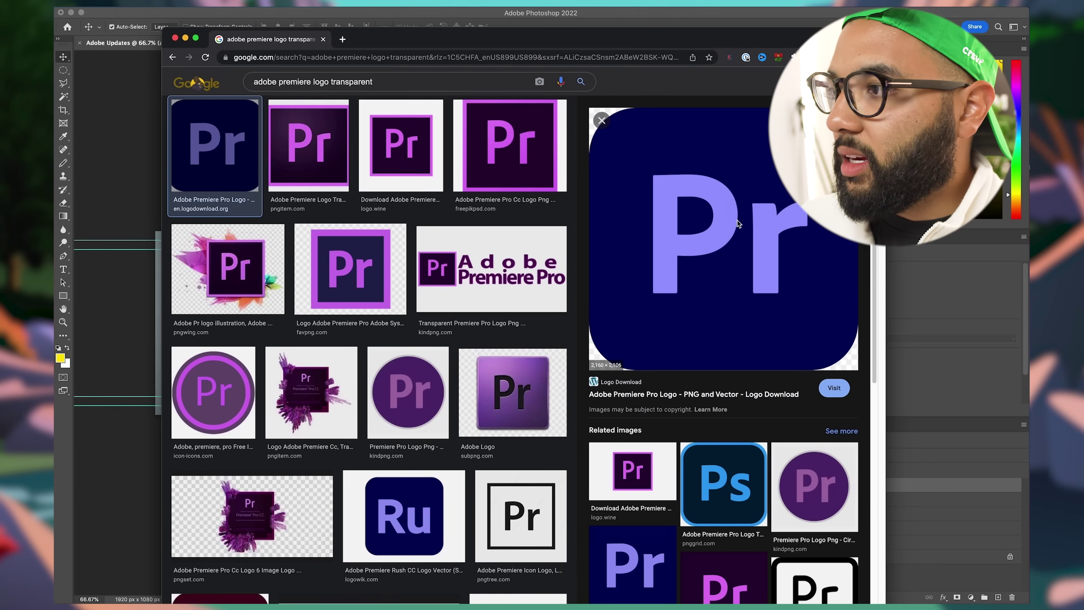
right_click(722, 218)
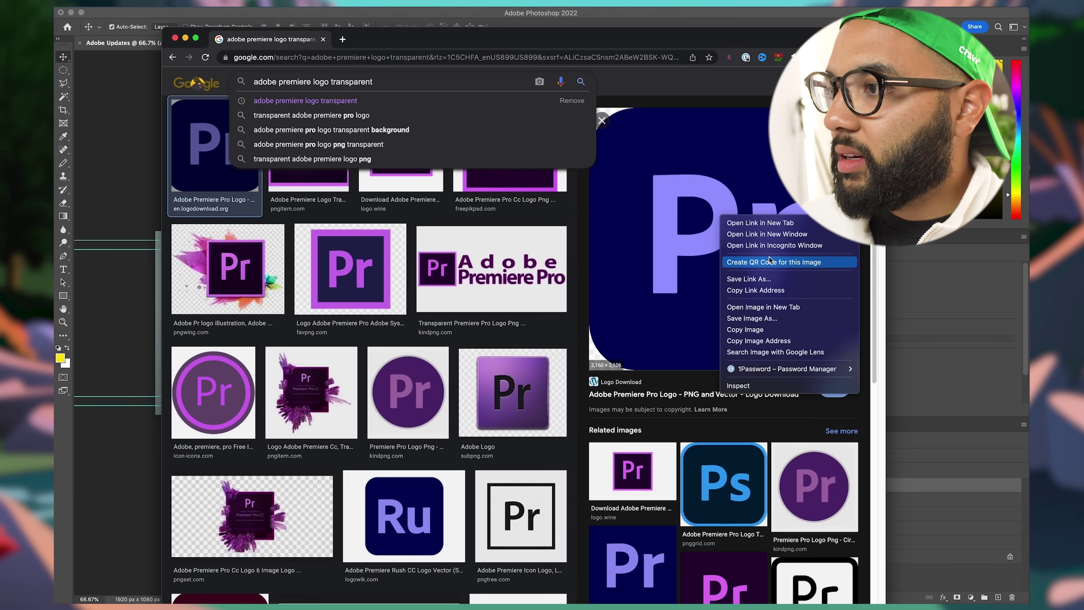
click(784, 329)
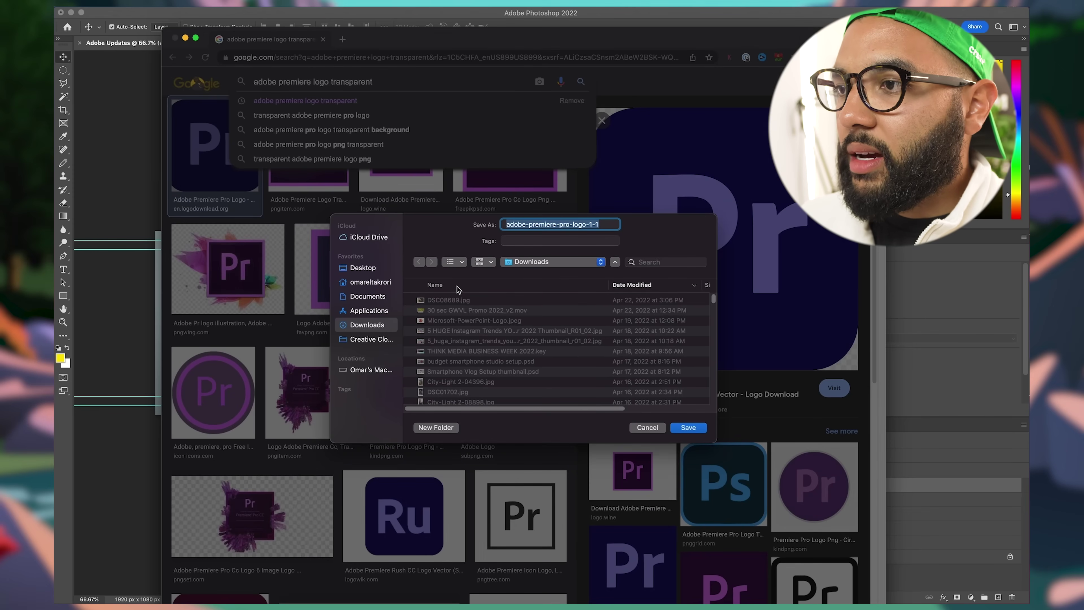
click(688, 428)
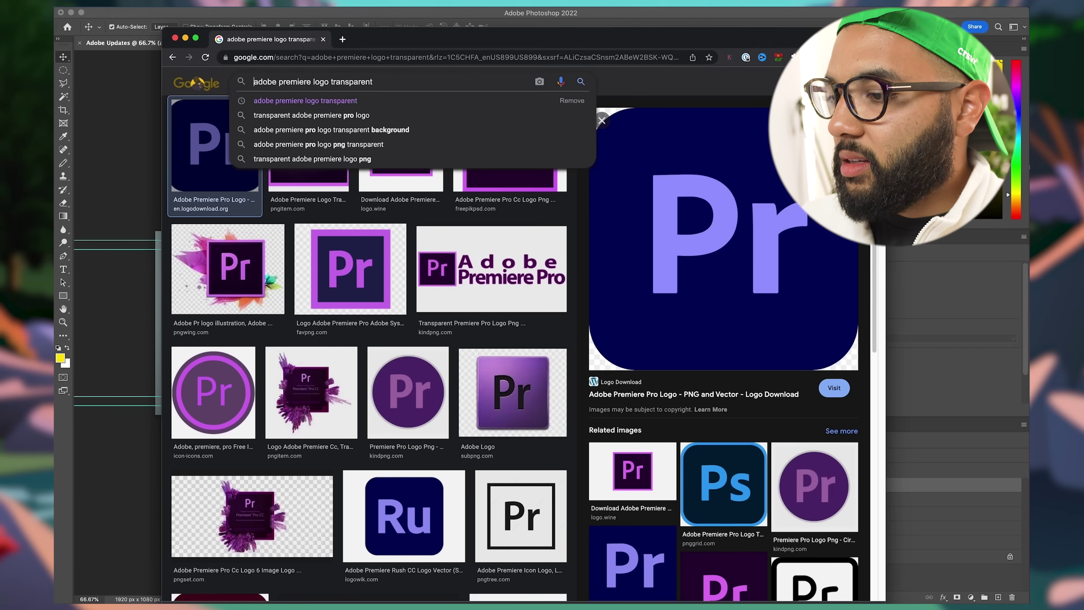
Step: Place the Premiere Pro logo from Downloads at the top left, scaled up to 489 × 476 px
click(92, 351)
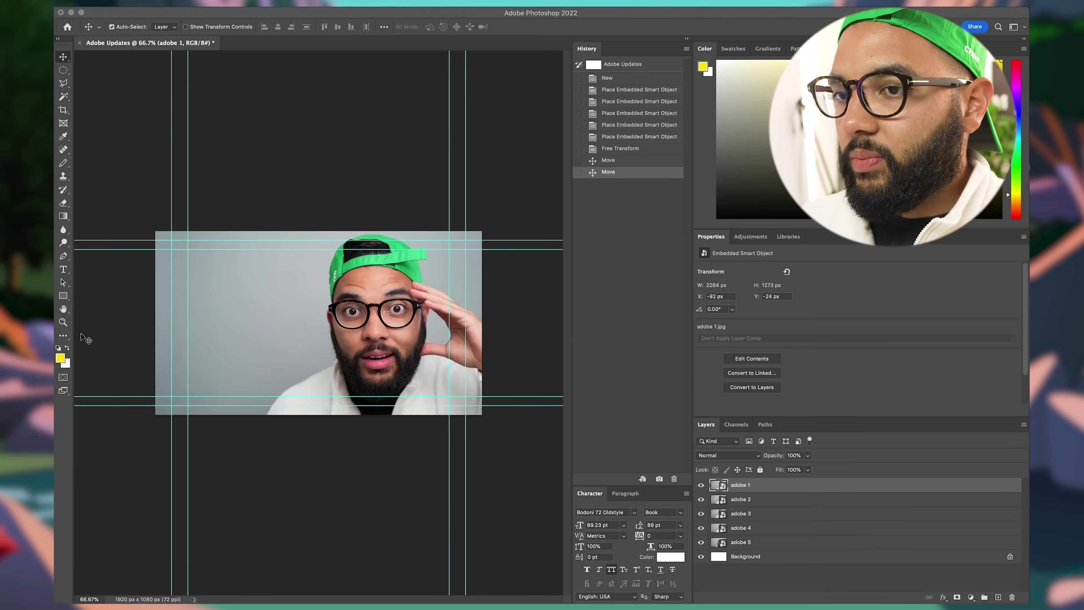
click(746, 602)
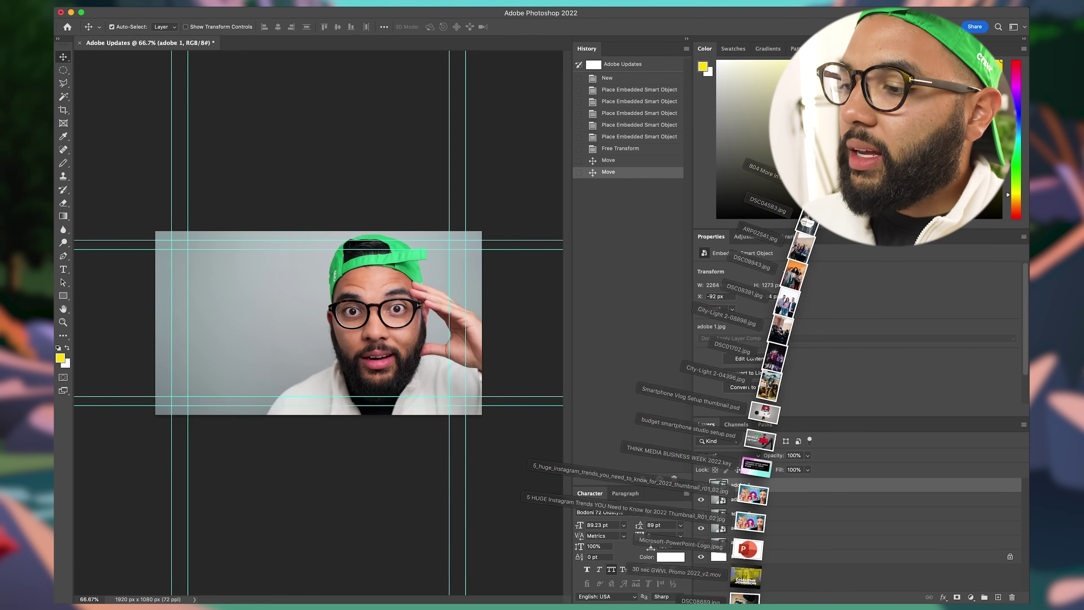
drag(747, 572, 204, 283)
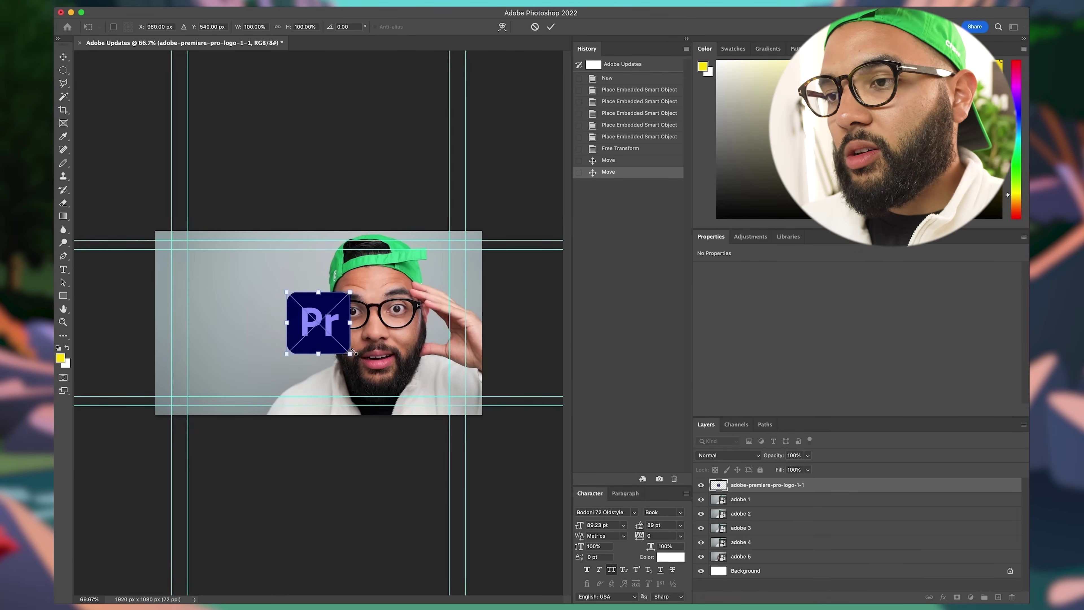
drag(341, 339, 260, 301)
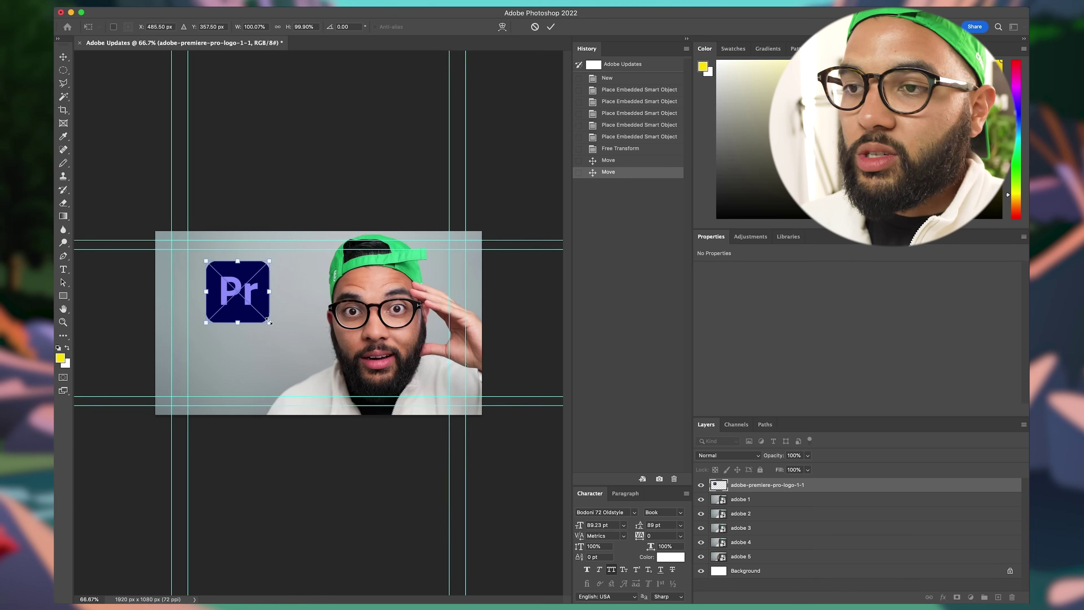
drag(269, 321, 303, 344)
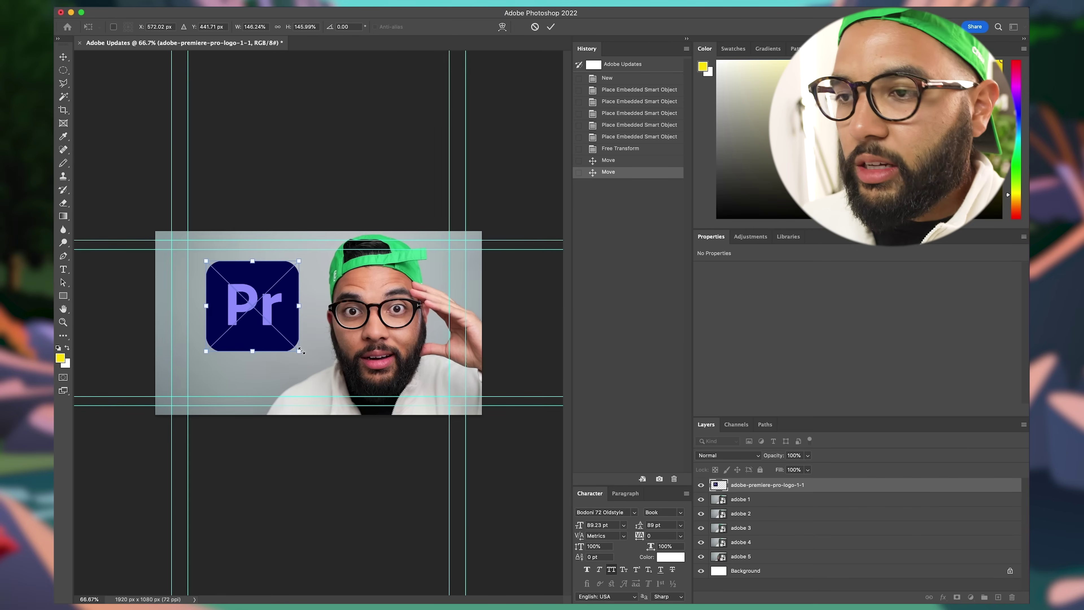
drag(301, 351, 246, 318)
key(Return)
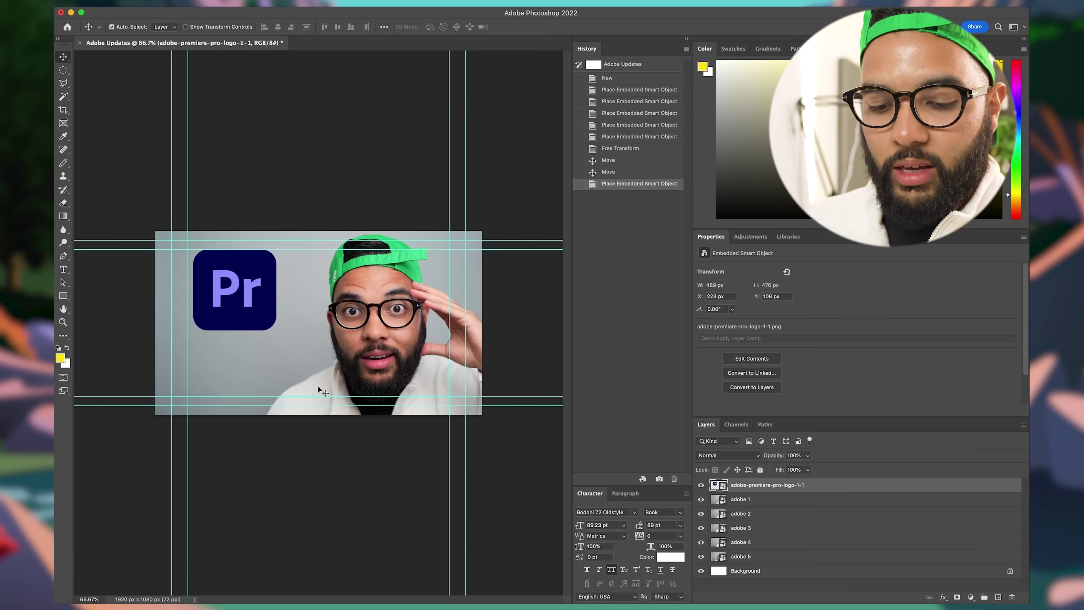
Step: Type '2022 UPDATES!' as a new text layer beneath the Pr logo and select the whole line
key(t)
click(242, 363)
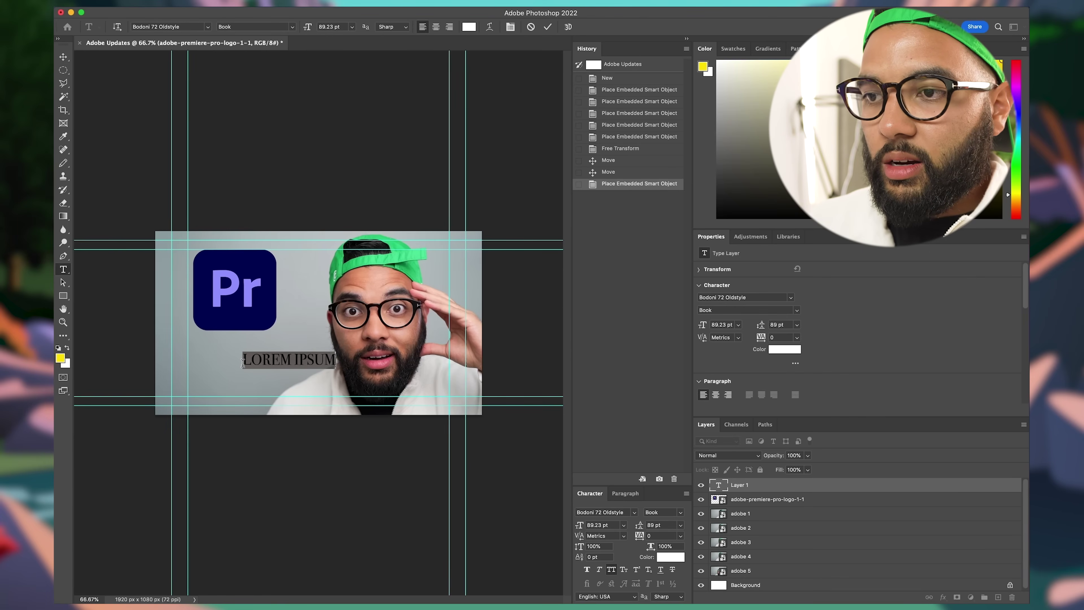
text(ss)
key(BackSpace)
key(BackSpace)
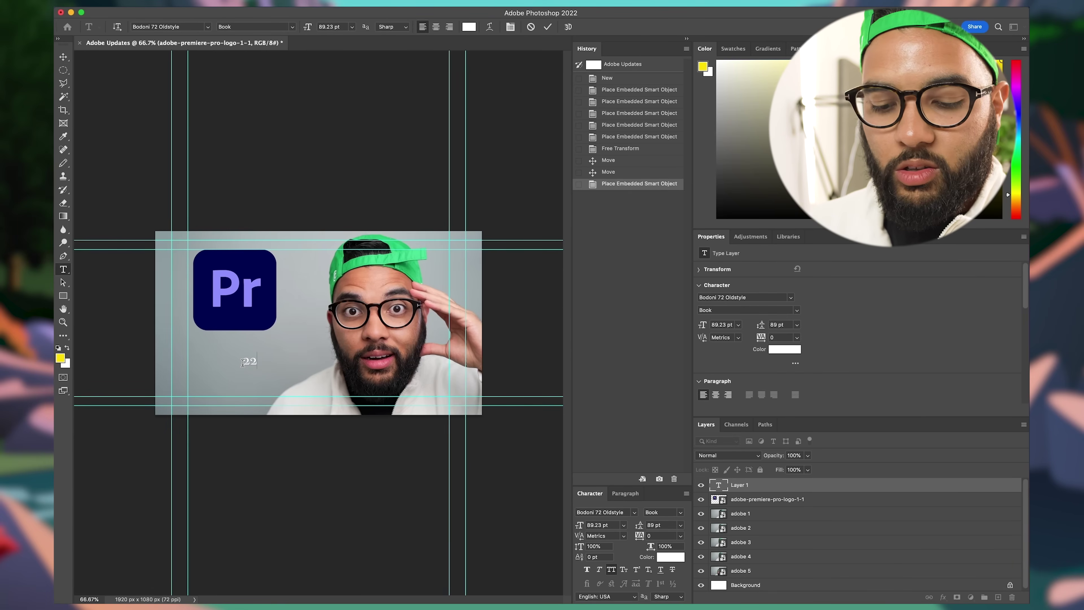
text(22)
key(BackSpace)
key(BackSpace)
text(2022)
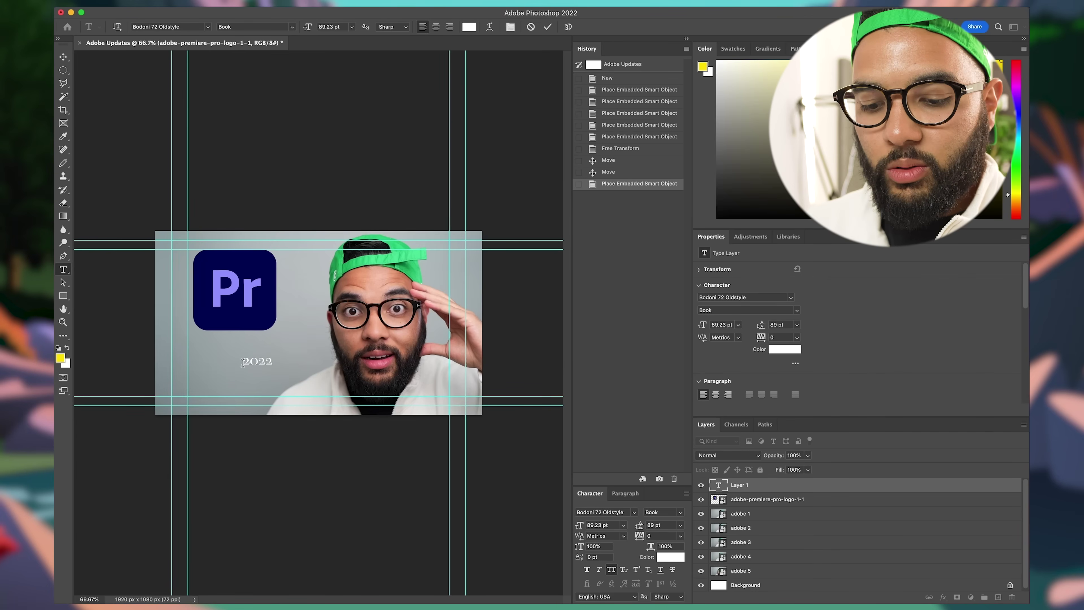
text( UPDATES!)
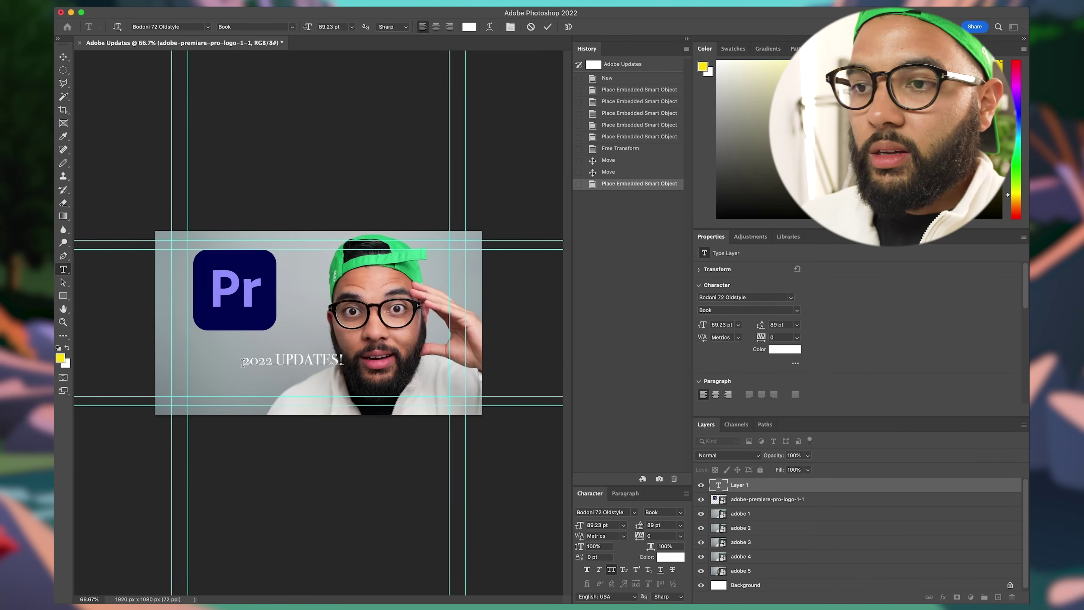
key(super+a)
click(182, 27)
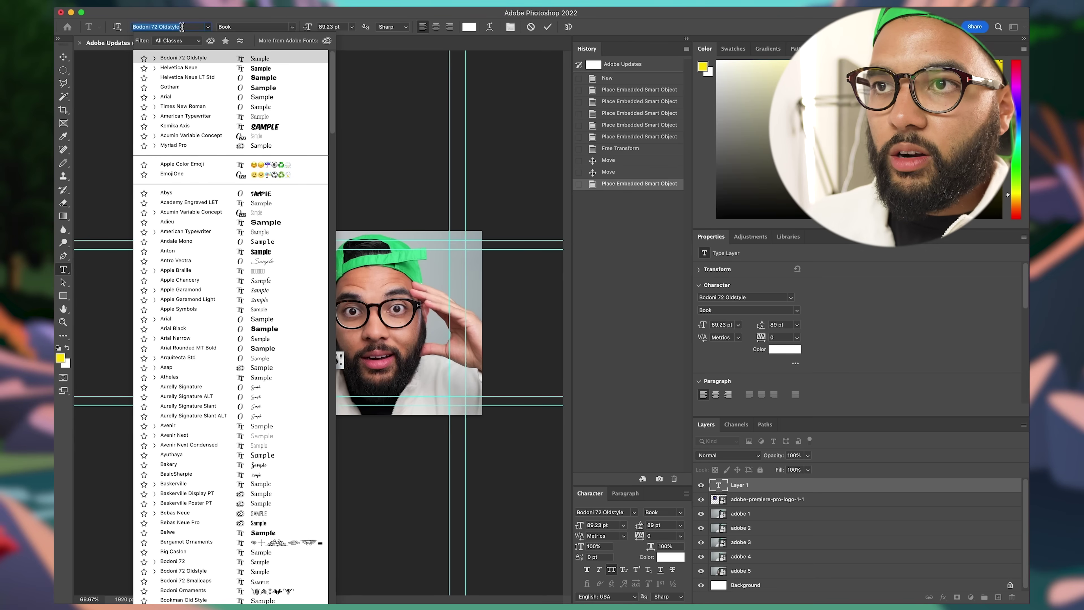
Step: Set the headline to black Helvetica Neue Black Italic and move it left and up
text(hel)
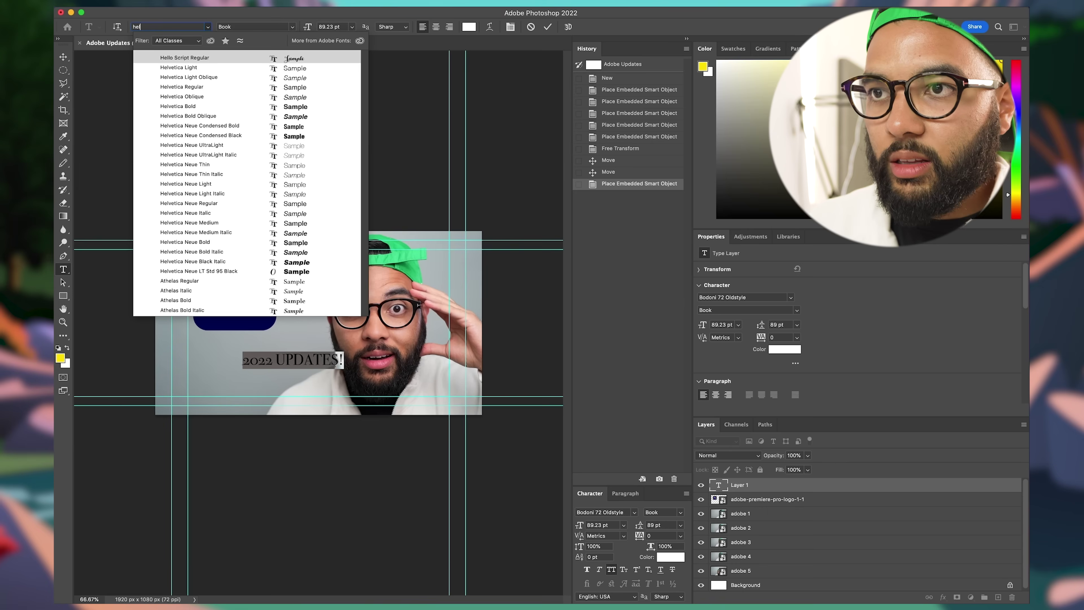
click(311, 260)
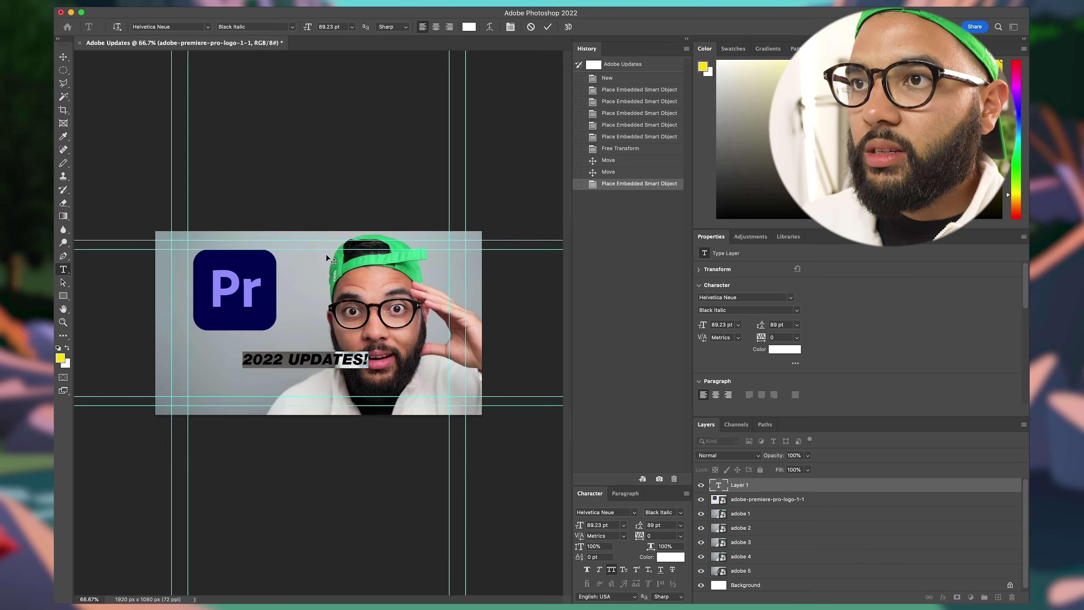
click(779, 350)
drag(797, 340, 762, 412)
click(991, 256)
click(63, 57)
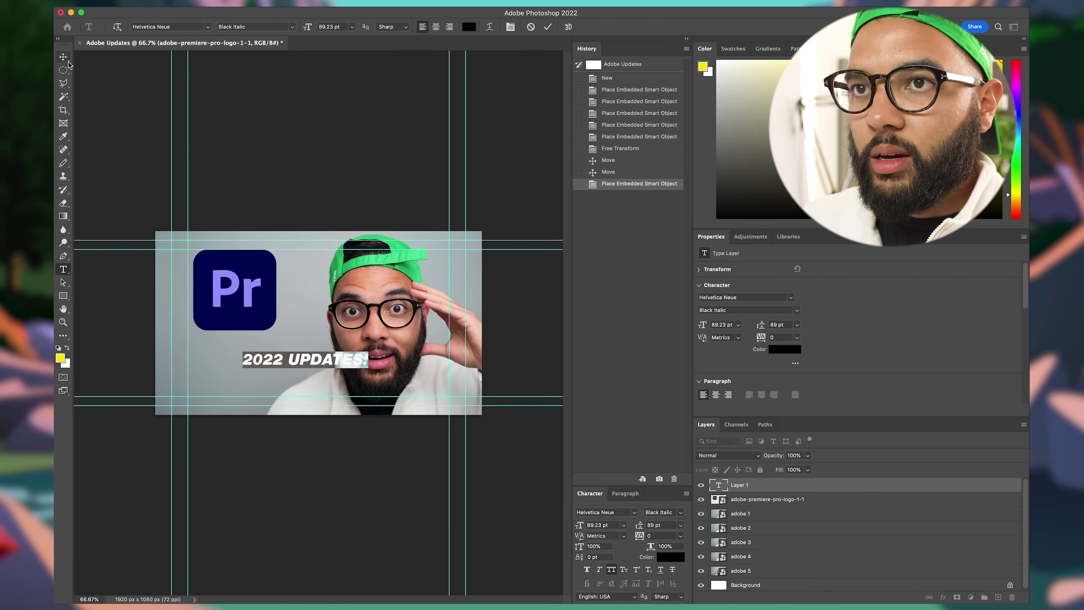
drag(313, 362, 247, 355)
Step: Break the headline onto two centred lines under the logo and scale it up to 157.32 pt
key(t)
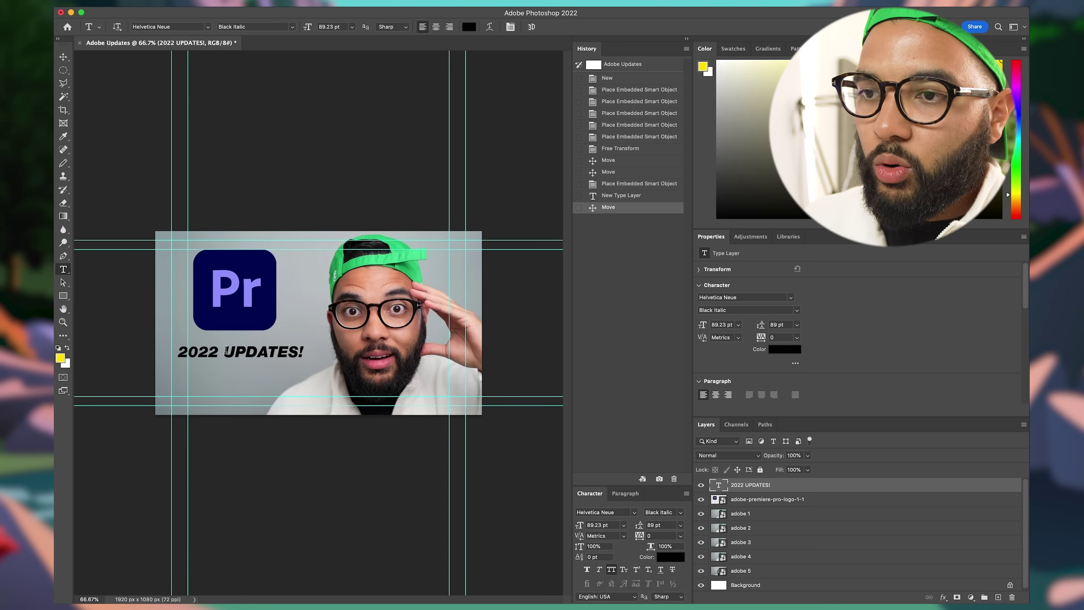
click(225, 350)
key(Return)
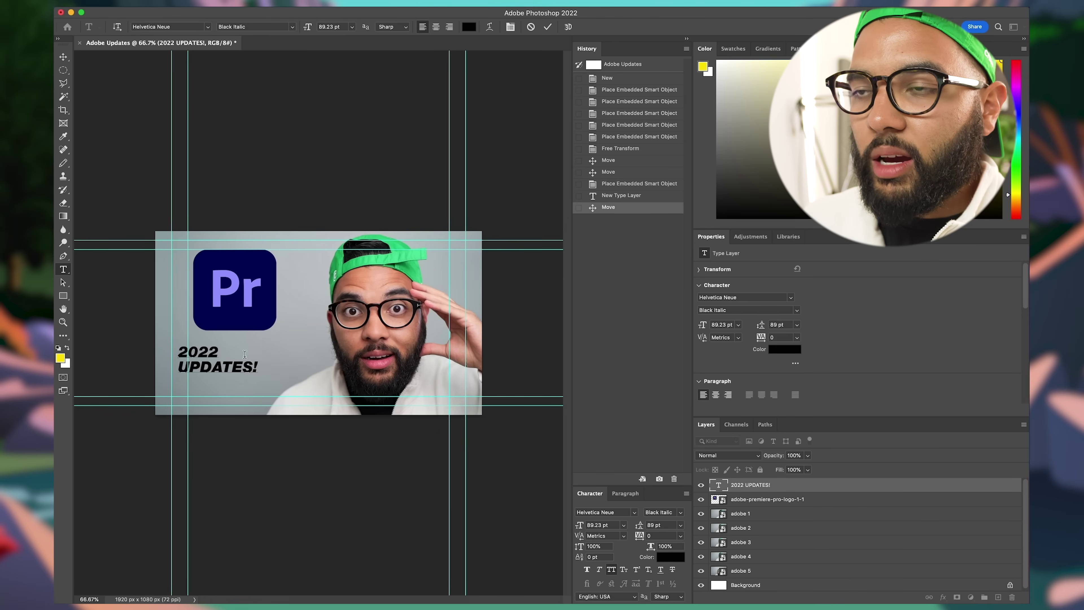
key(super+a)
key(super+shift+c)
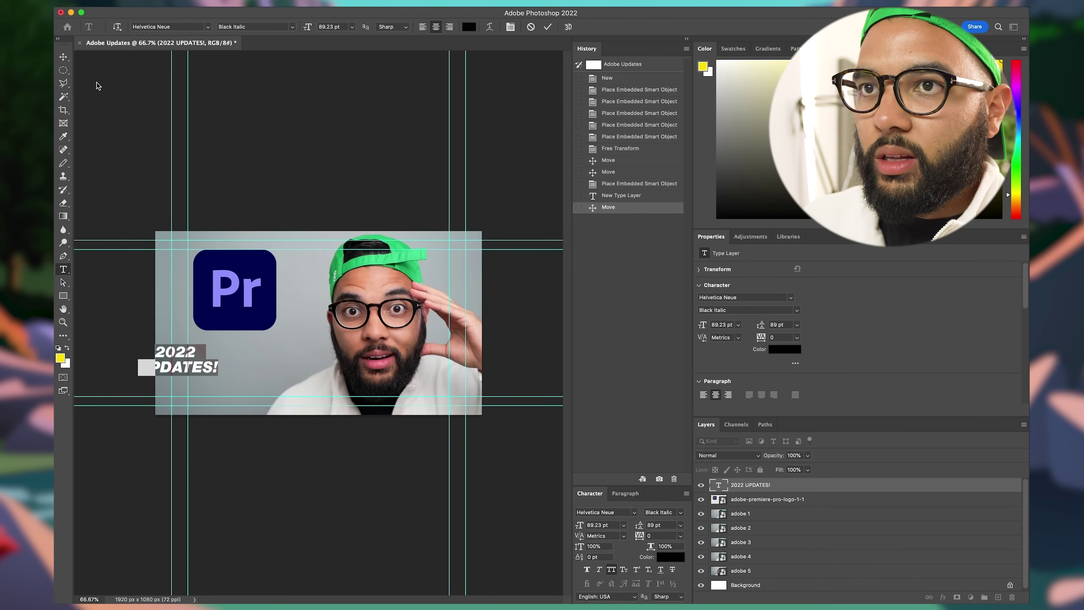
click(64, 57)
drag(159, 365, 323, 315)
key(super+t)
drag(259, 370, 243, 379)
key(Return)
Step: Shrink the Premiere Pro logo slightly to 391 × 380 px
click(250, 286)
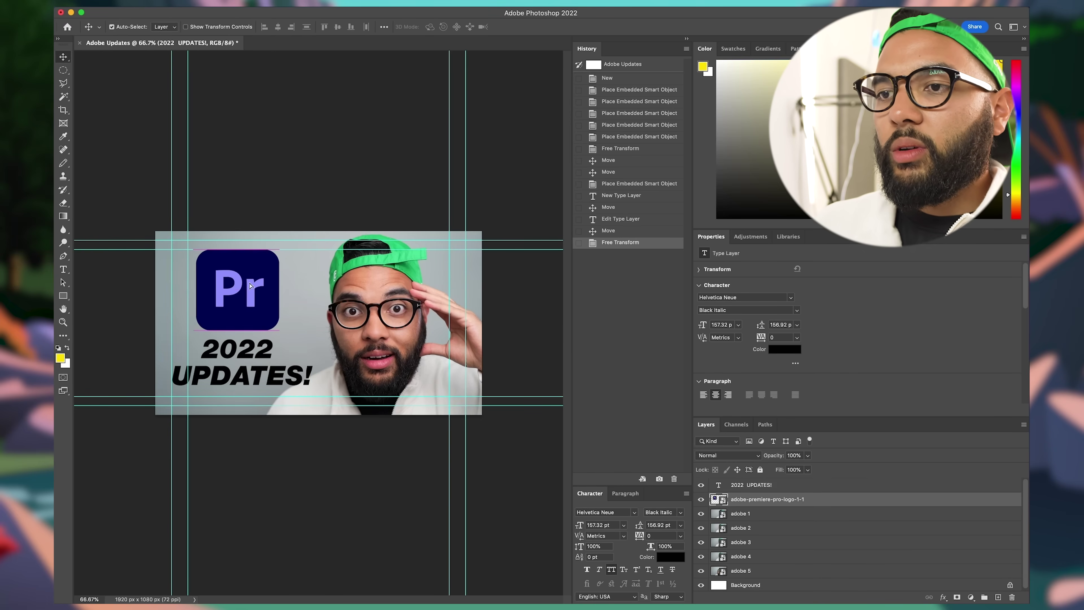
drag(251, 286, 255, 301)
key(super+t)
key(Return)
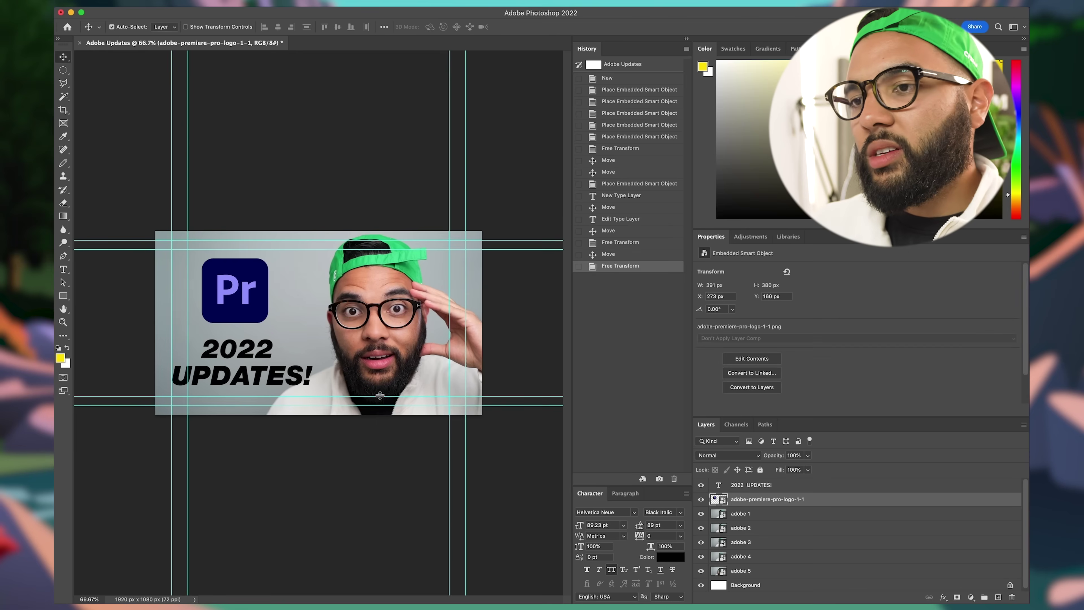
Step: Change the 2022 UPDATES! headline colour to white
click(812, 484)
click(671, 557)
click(759, 263)
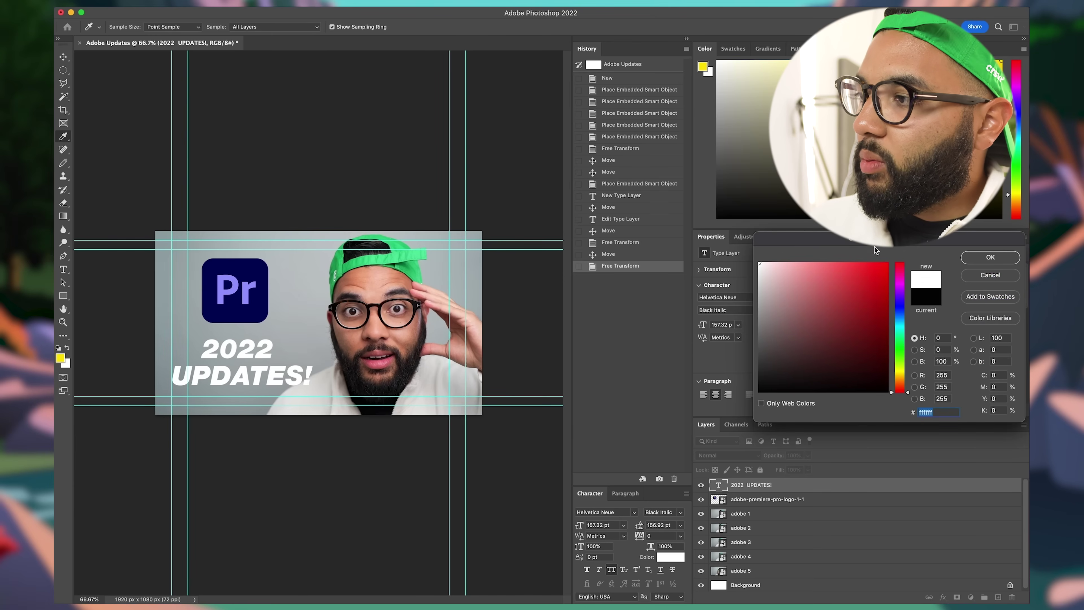
click(990, 257)
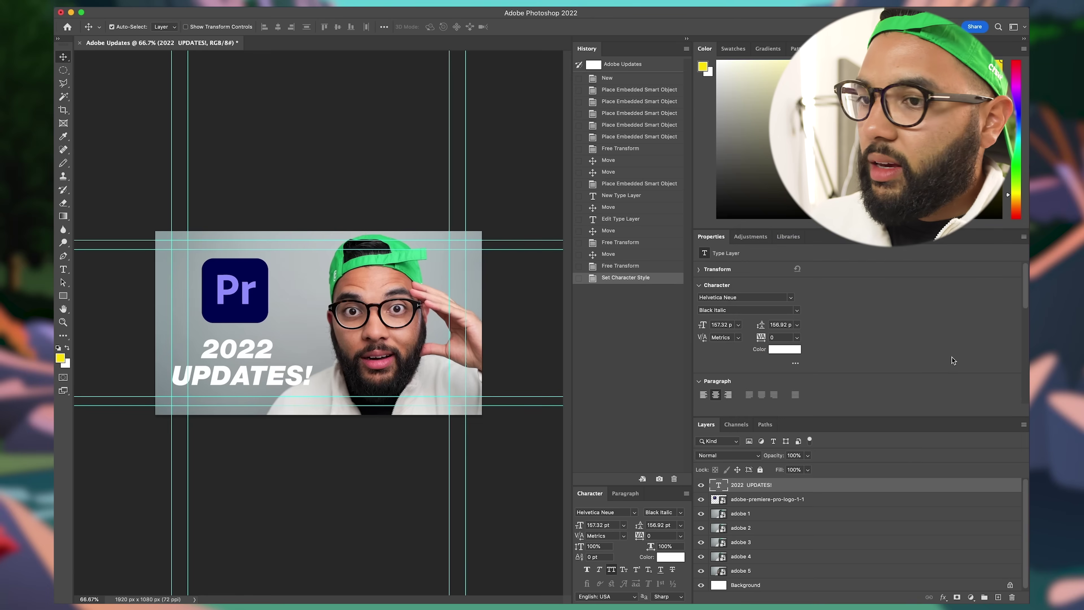
Step: Give the headline a Drop Shadow at 49% opacity and move it up about 60 px
double_click(859, 491)
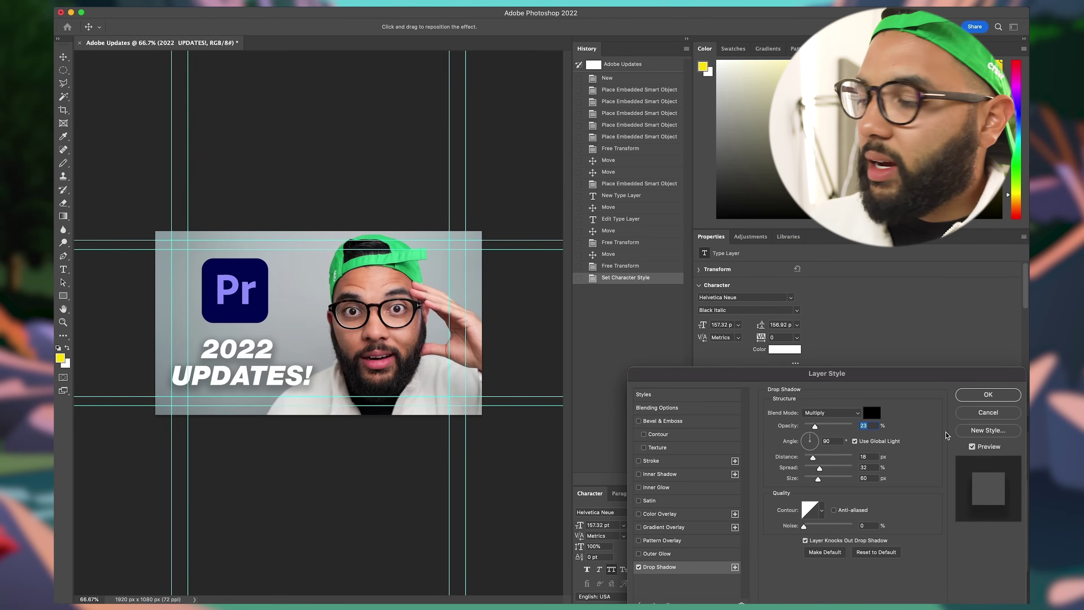
drag(814, 426, 829, 427)
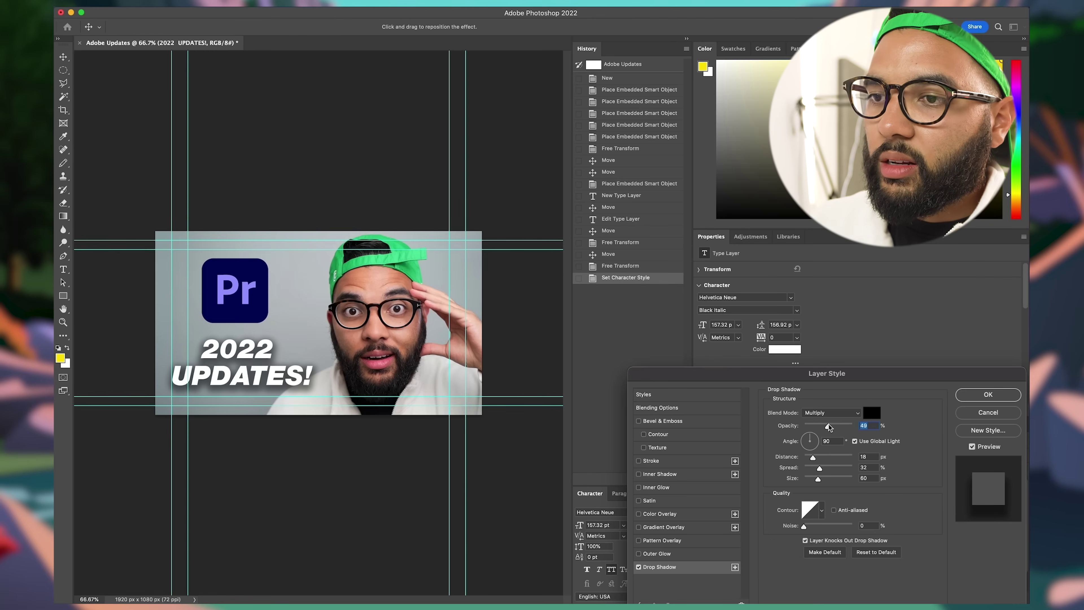
click(988, 394)
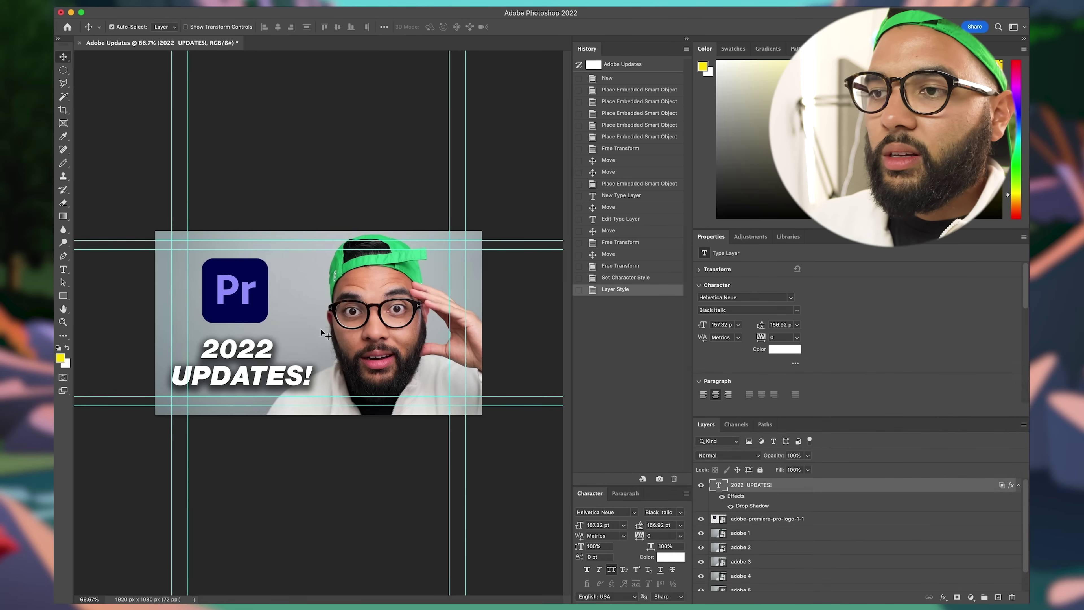
drag(261, 357, 261, 347)
Step: Move the Pr logo up and enlarge the adobe 1 presenter photo to 2368 × 1332 px
drag(256, 298, 271, 333)
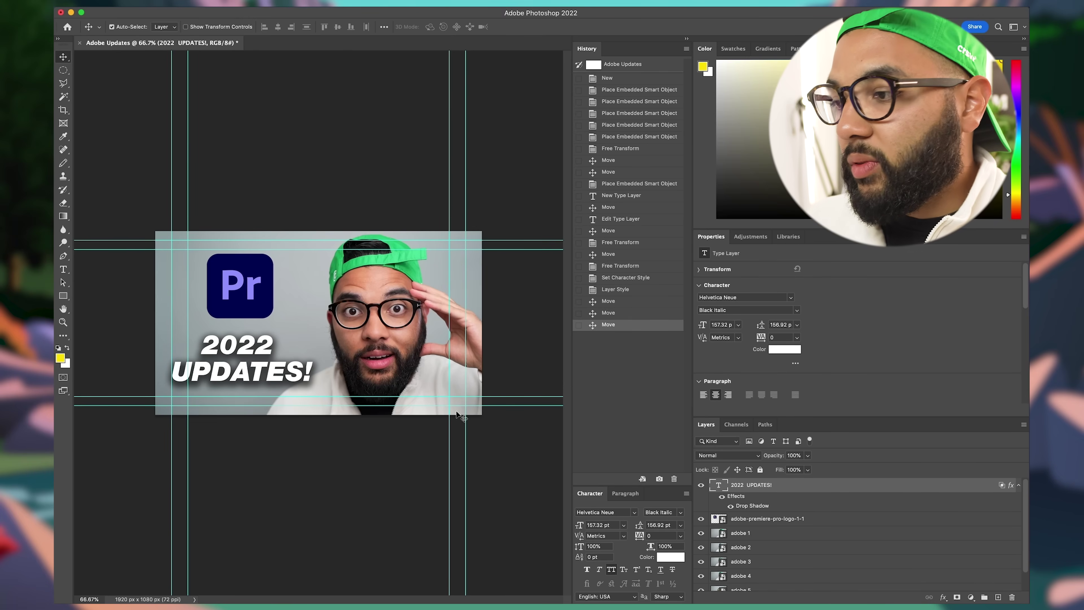
scroll(707, 540, down, 2)
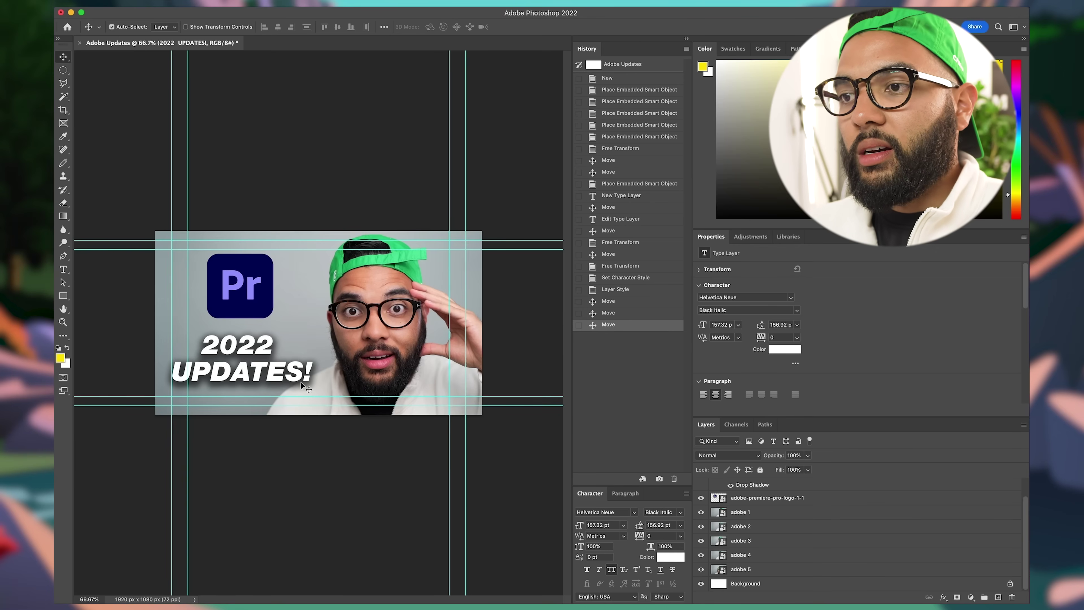
click(395, 308)
key(super+t)
mouse_move(525, 227)
mouse_down()
mouse_move(546, 216)
mouse_move(538, 230)
mouse_up()
drag(497, 308, 493, 299)
key(Return)
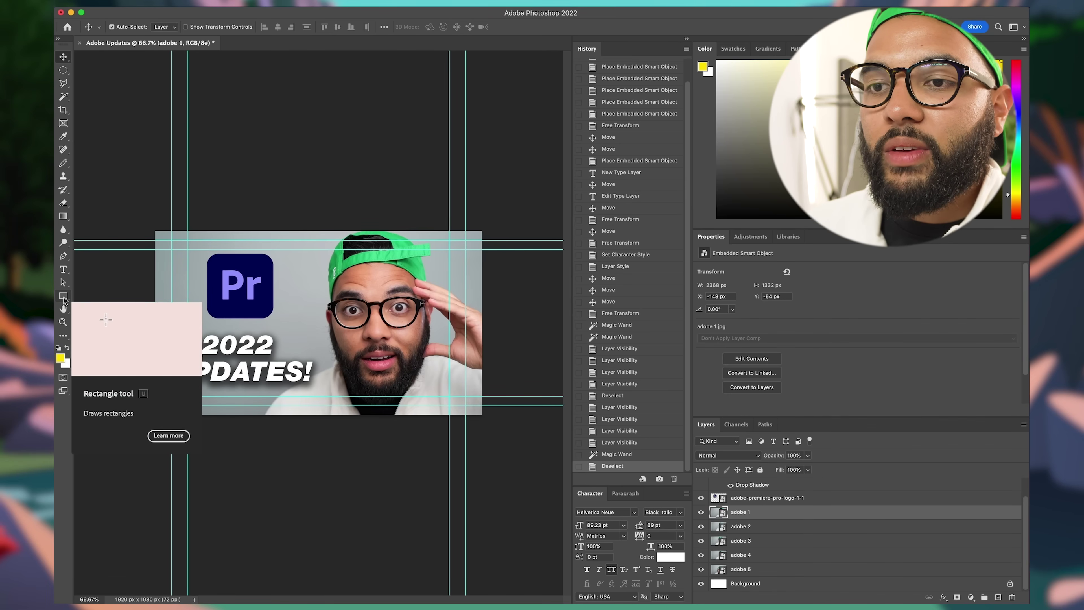
Step: Set the foreground colour to black
click(60, 357)
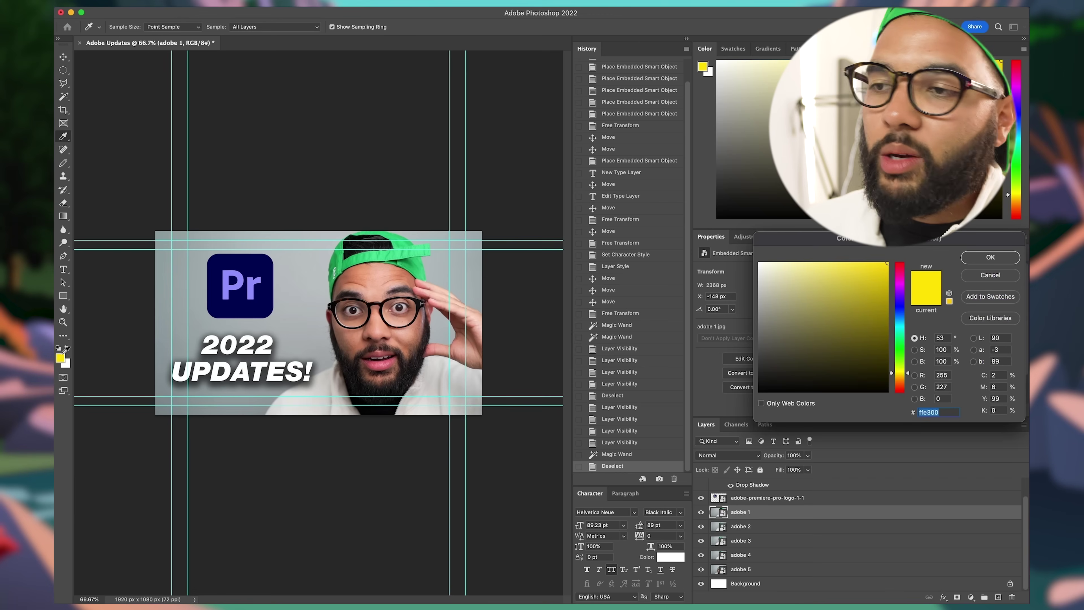
drag(799, 336, 741, 265)
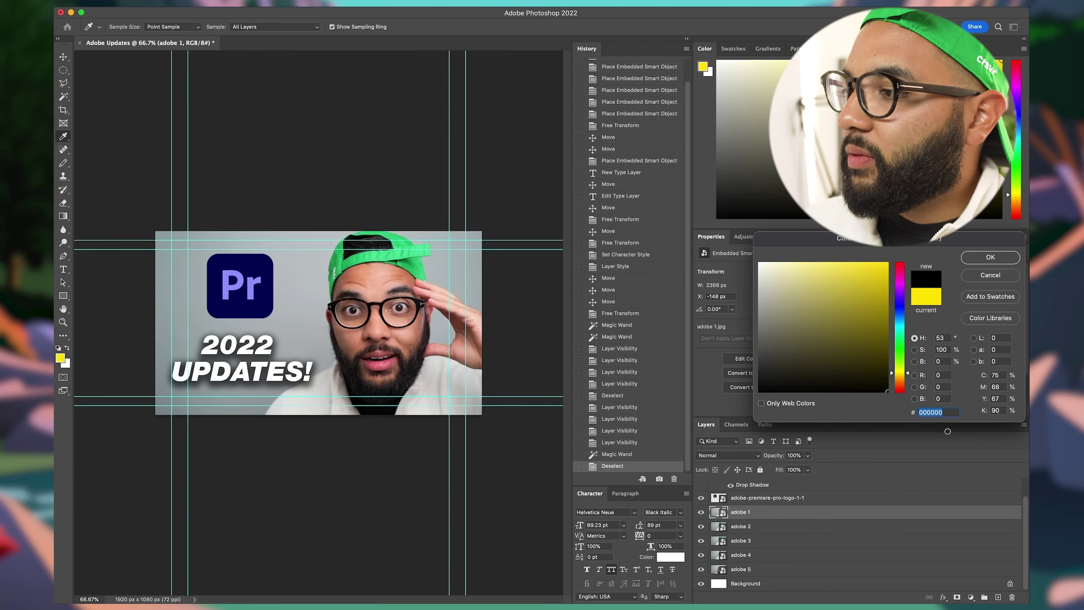
click(990, 258)
key(v)
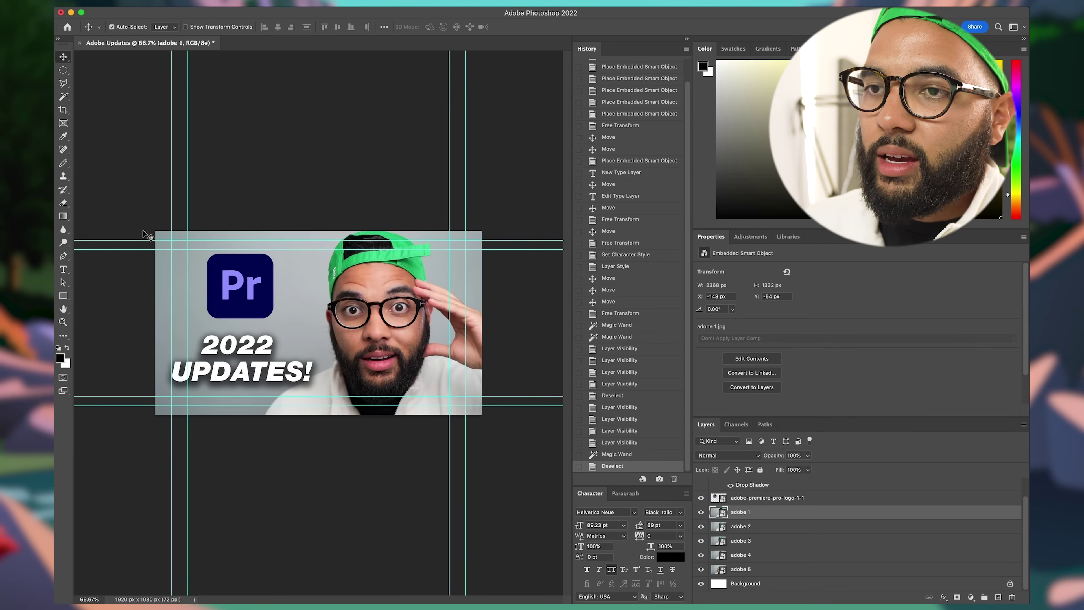
Step: Draw a black rectangle over the whole canvas and lower its opacity to 53%
click(63, 295)
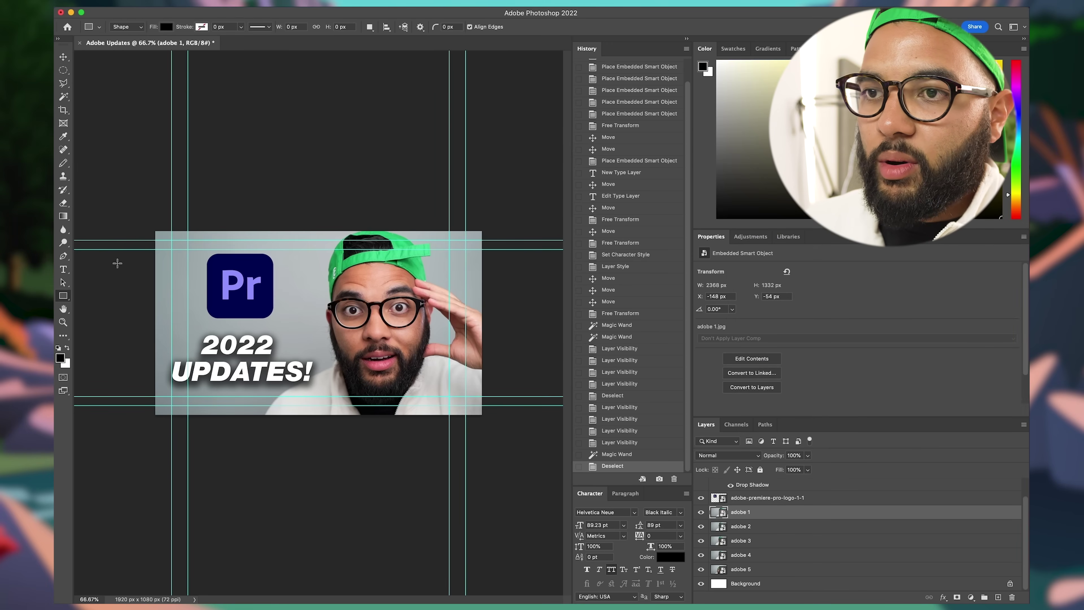
drag(140, 222, 492, 425)
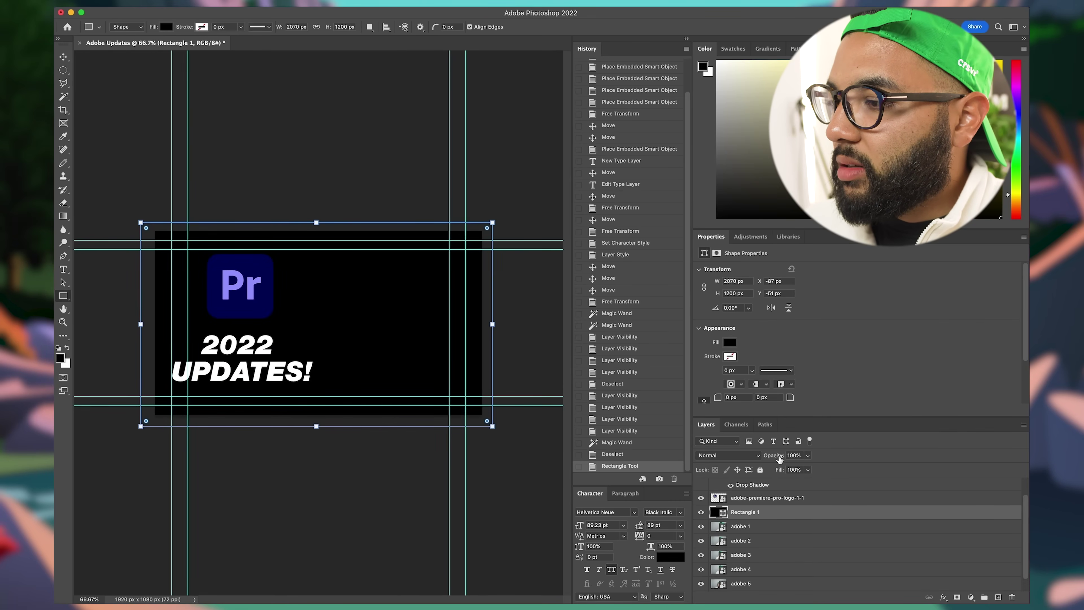
drag(773, 459, 771, 456)
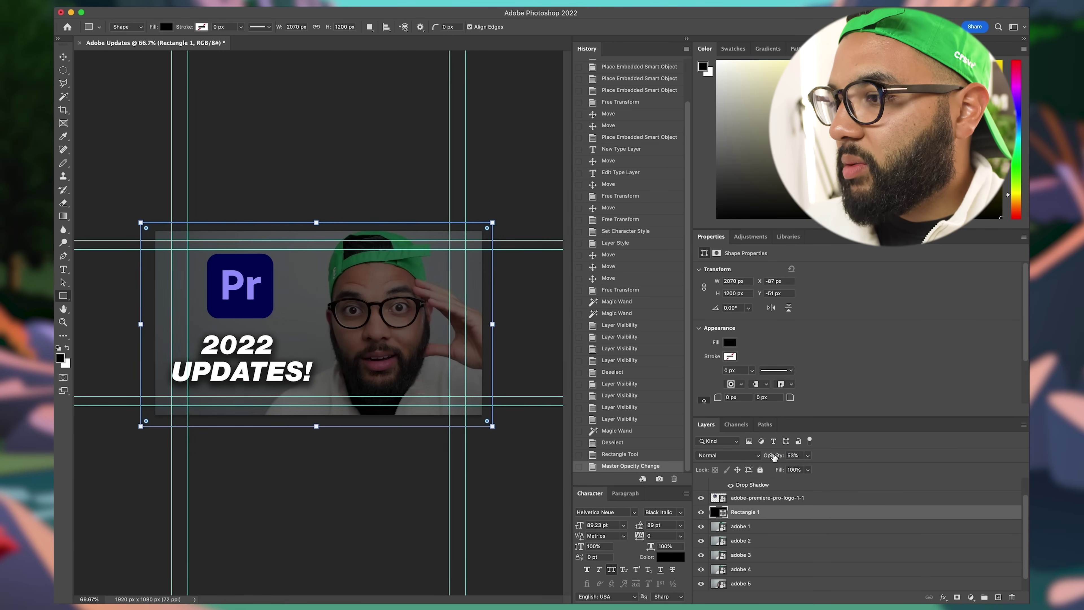
right_click(771, 517)
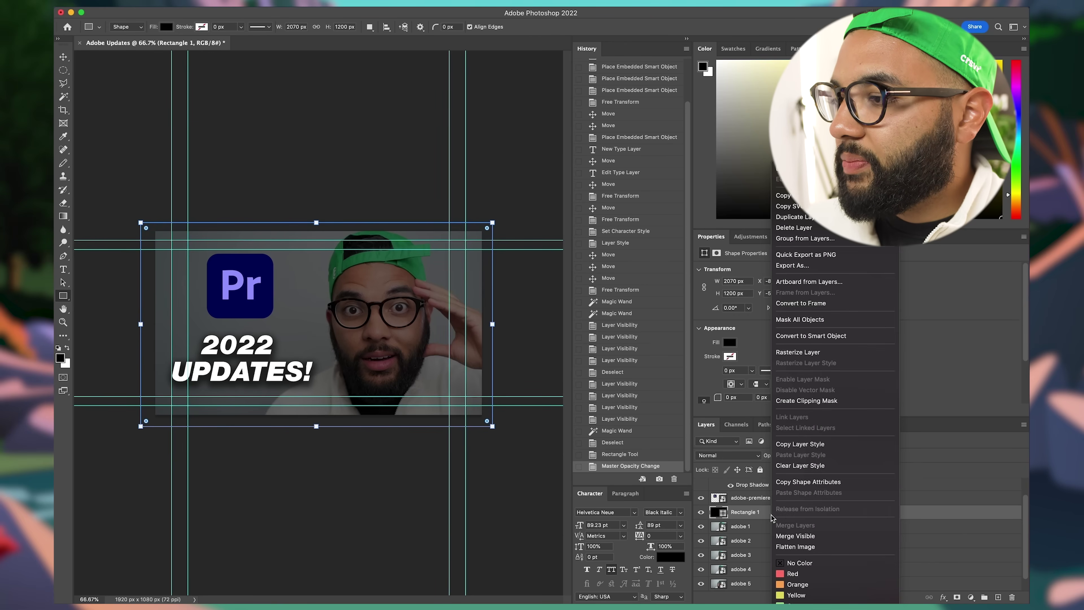
Step: Rasterize the Rectangle 1 and adobe 1 layers
click(793, 355)
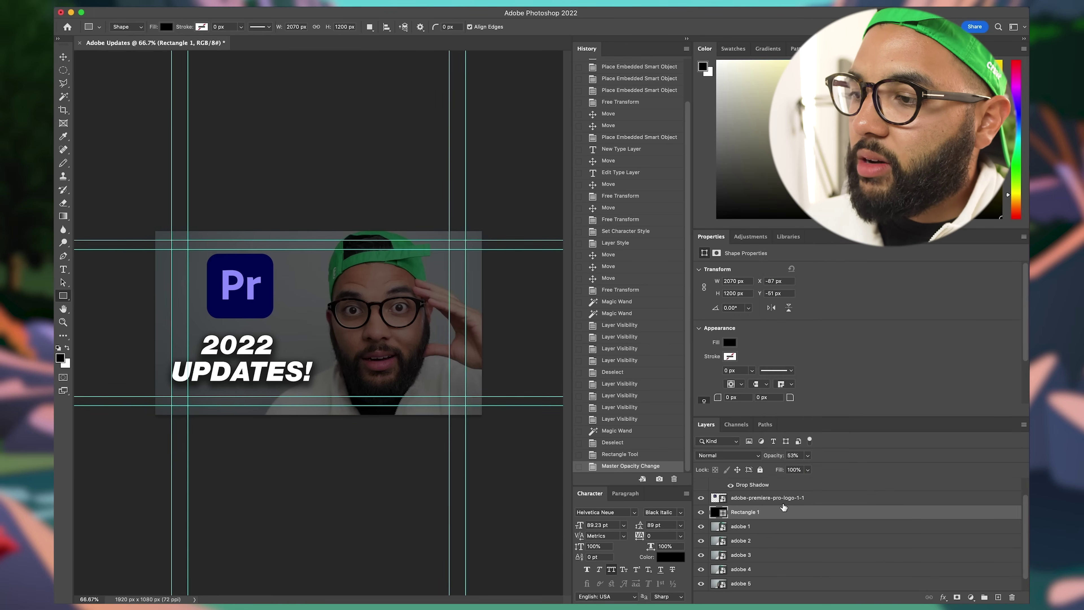
right_click(759, 516)
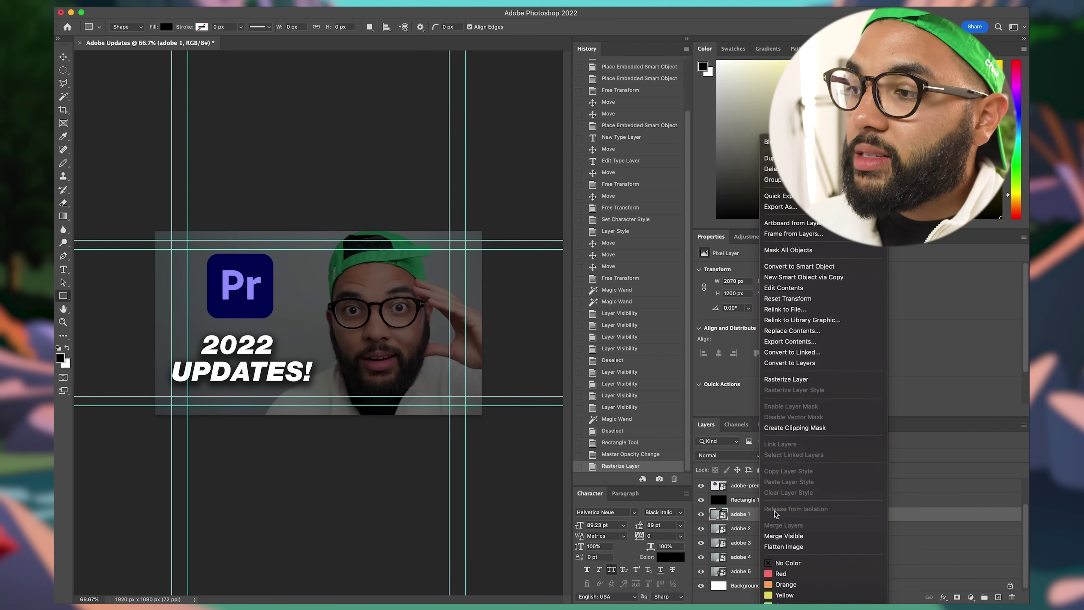
click(800, 381)
Step: Hide adobe 2–5, Background and Rectangle 1, and move Rectangle 1 below adobe 1
click(700, 529)
click(700, 543)
click(701, 556)
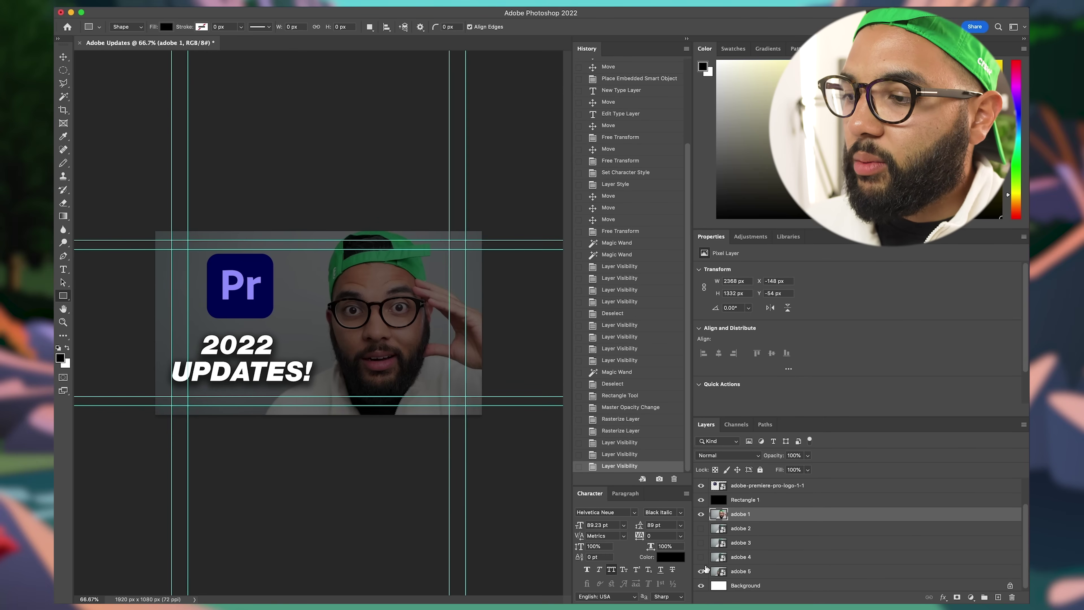
click(701, 570)
click(700, 585)
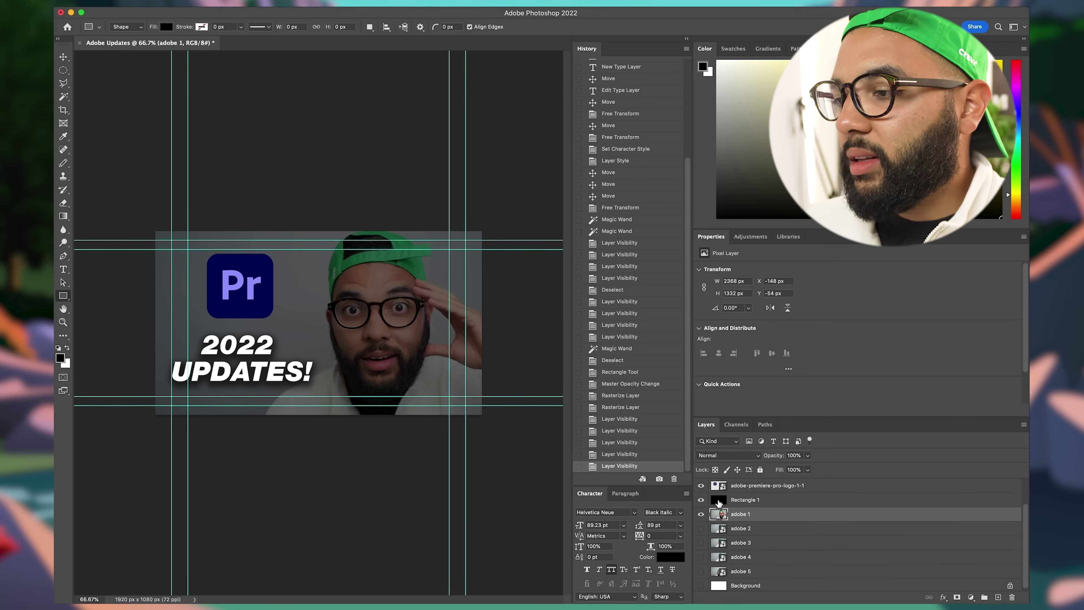
click(701, 499)
drag(741, 503, 764, 515)
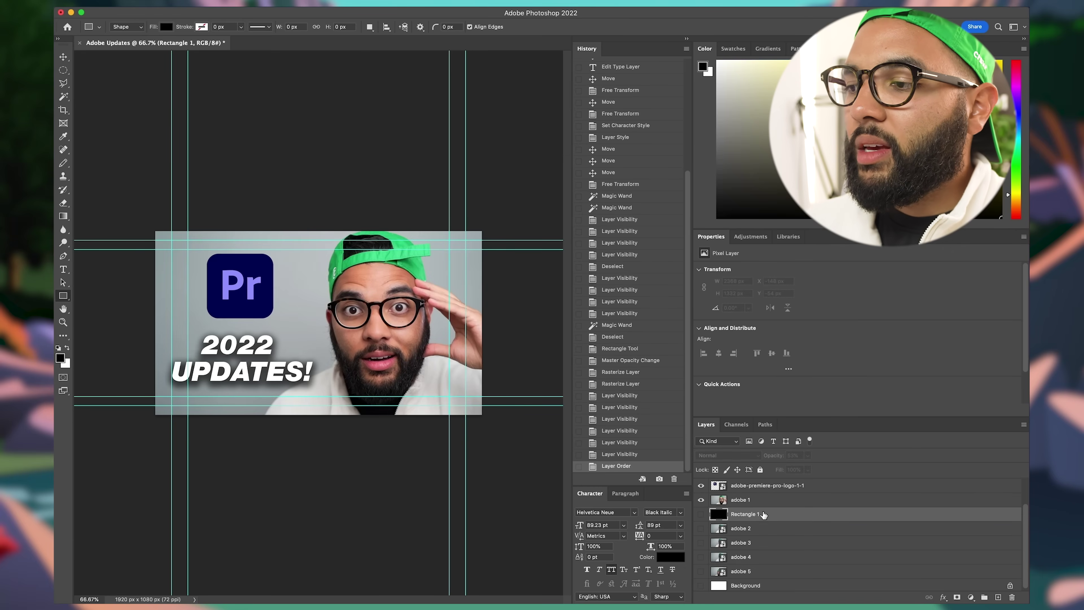
click(766, 506)
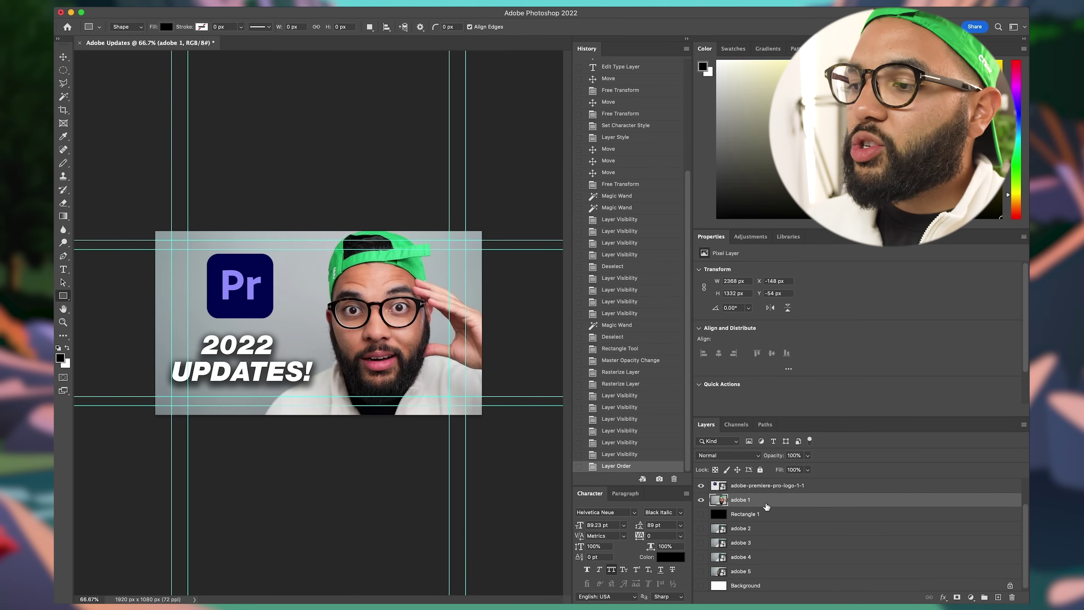
Step: Magic Wand and delete the grey backdrop at top right and between hand and head
key(w)
click(460, 267)
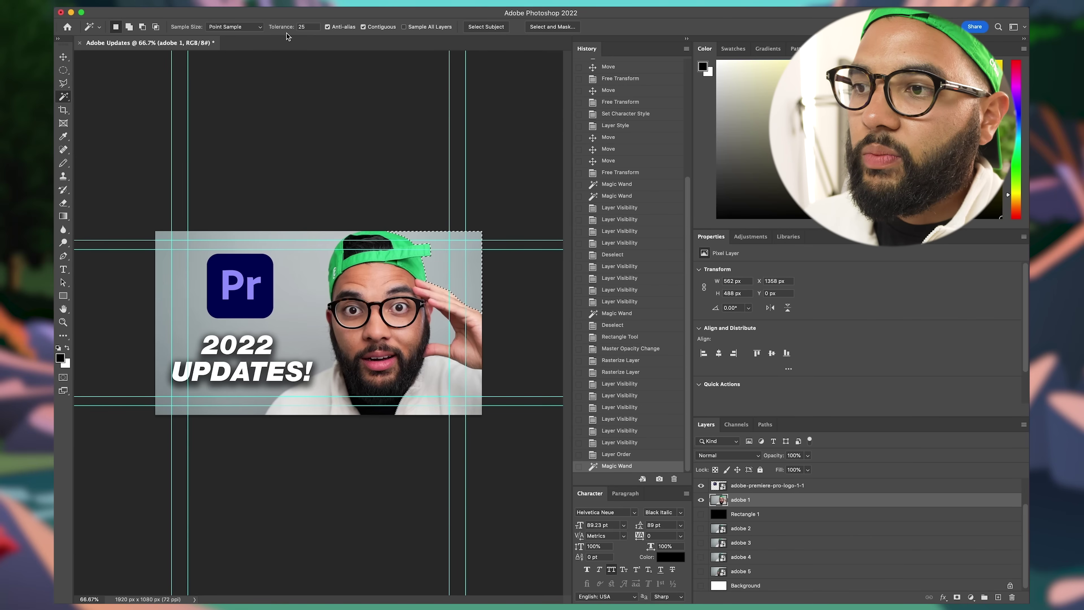
key(Delete)
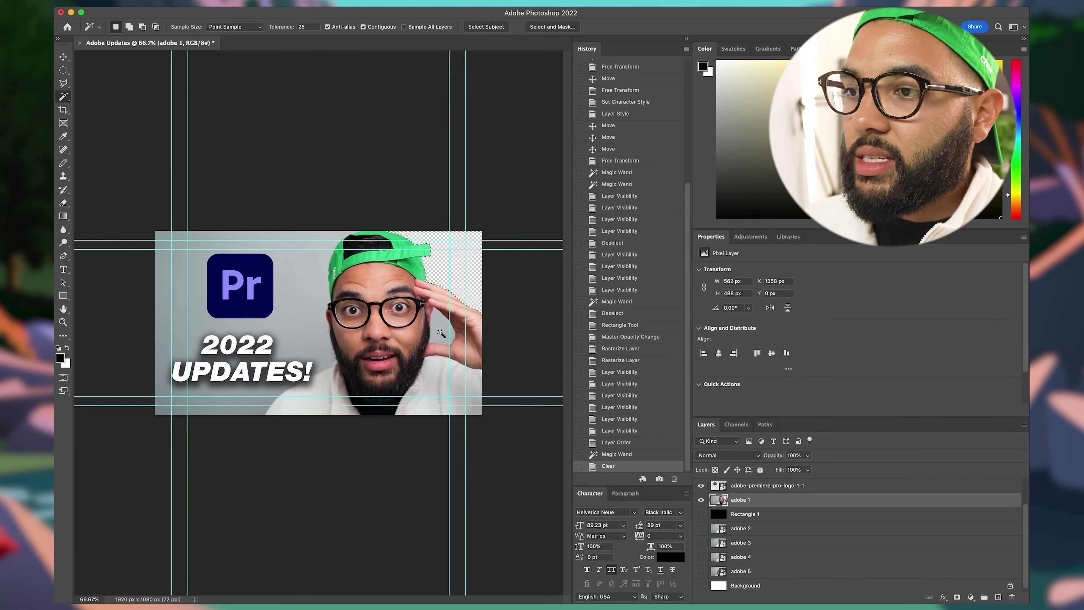
click(441, 334)
key(Delete)
click(223, 362)
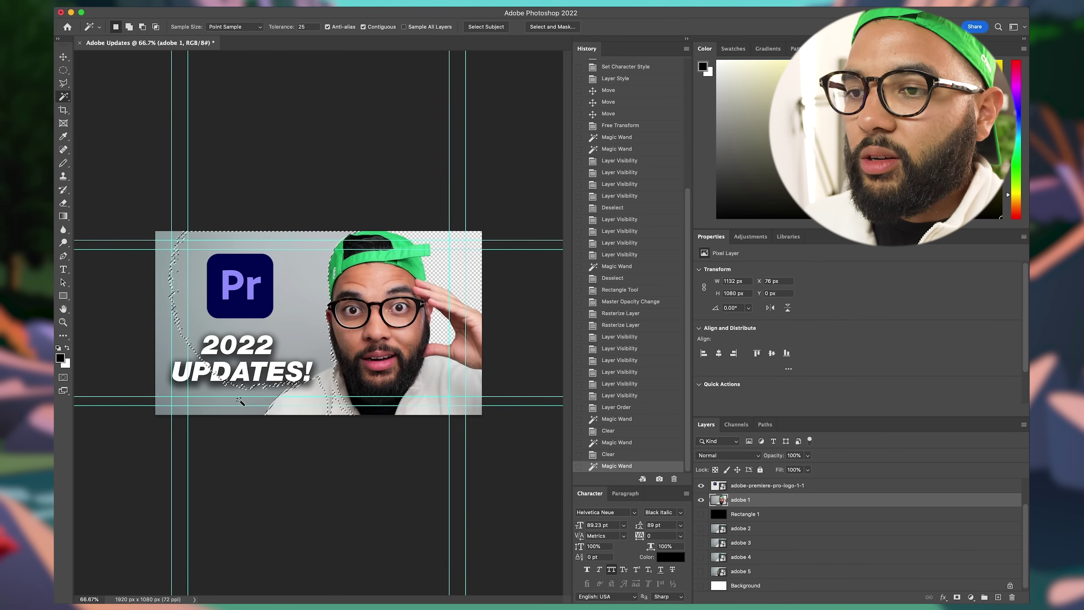
click(244, 324)
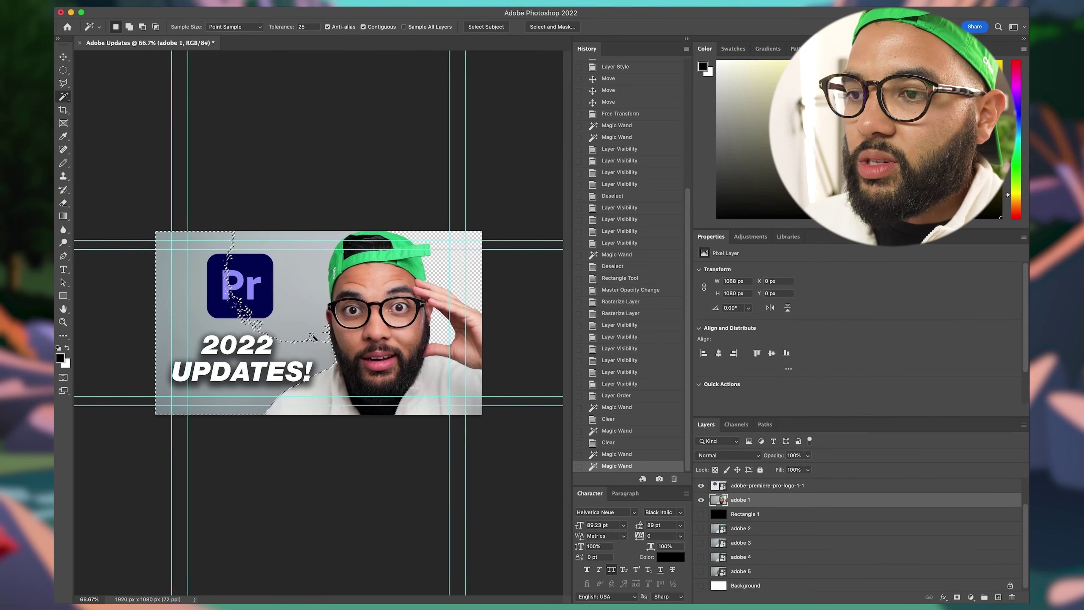
key(cmd+d)
click(320, 314)
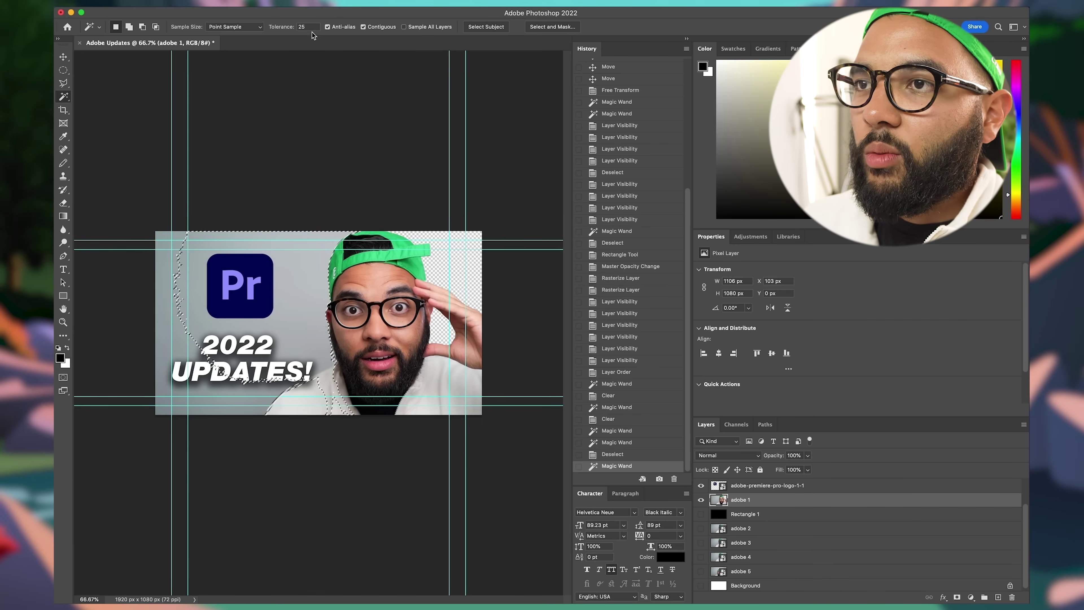
Step: At Magic Wand tolerance 15, select the remaining grey strips, delete them and deselect
double_click(307, 26)
text(15)
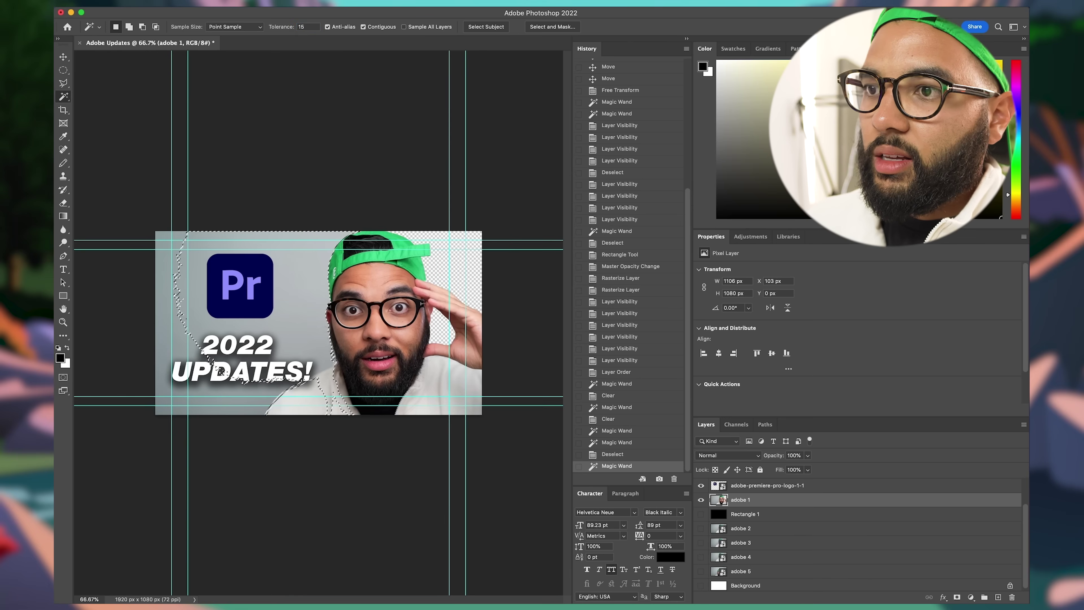
key(Return)
key(super+d)
click(311, 265)
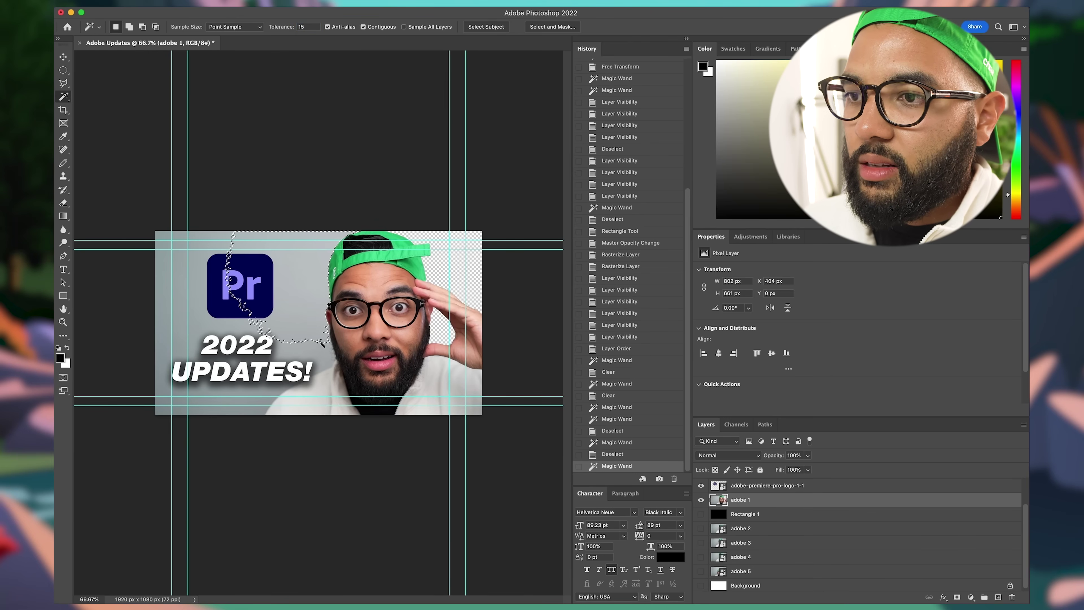
shift+click(322, 353)
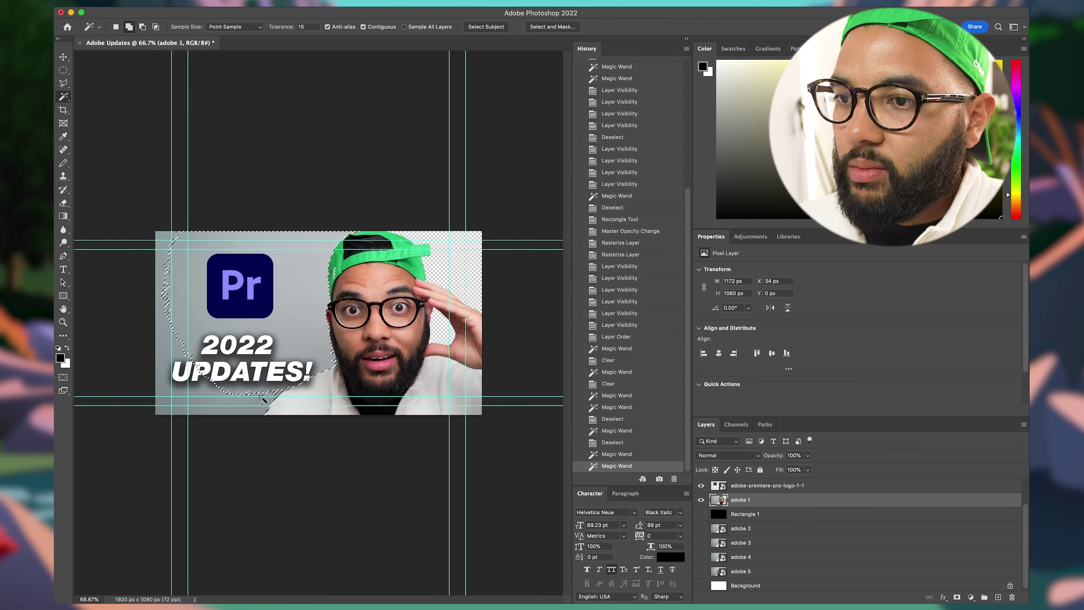
shift+click(275, 401)
shift+click(163, 411)
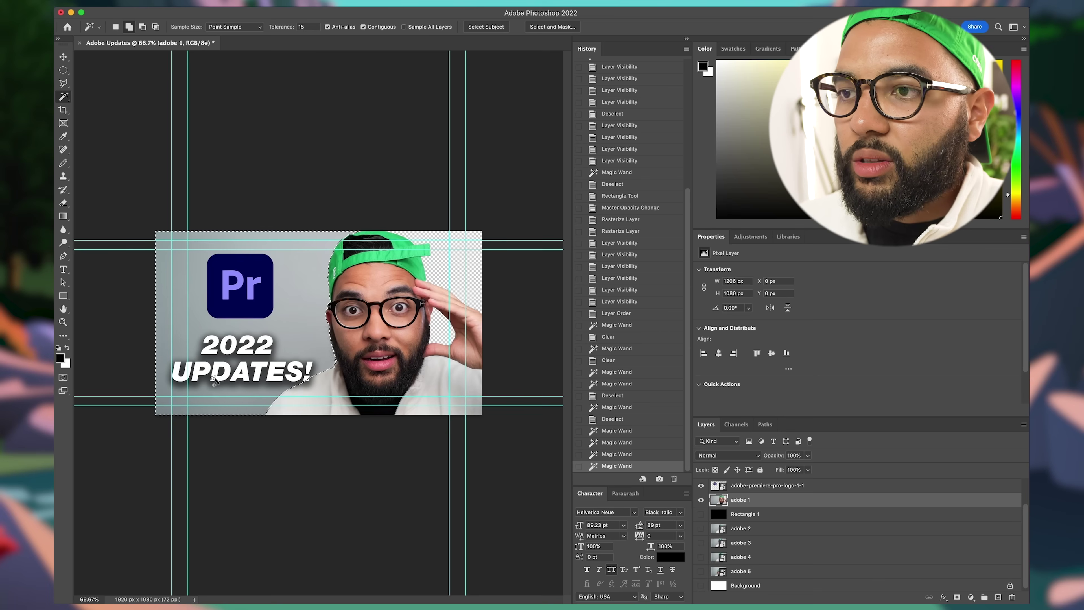
key(Delete)
key(super+d)
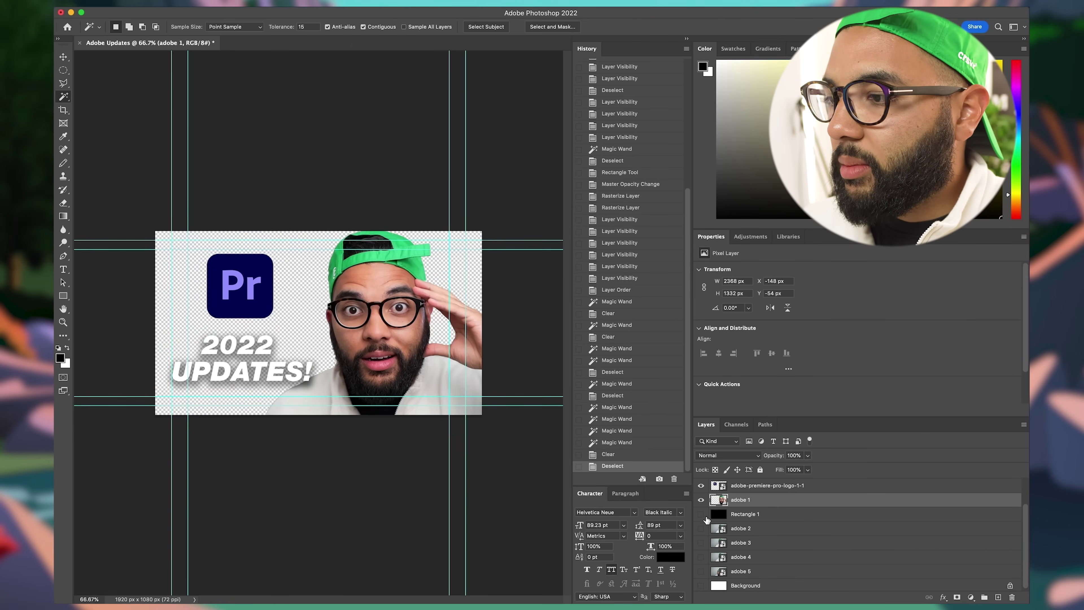
Step: Convert Background to Layer 0 and add a #9999ff Color Overlay sampled from the Pr logo
double_click(745, 585)
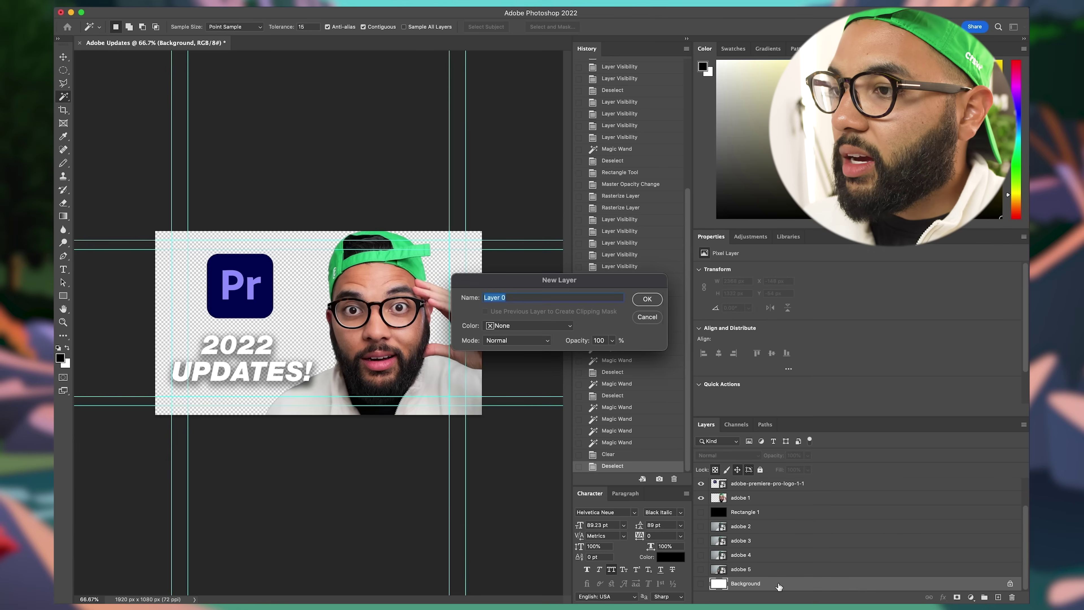
key(Return)
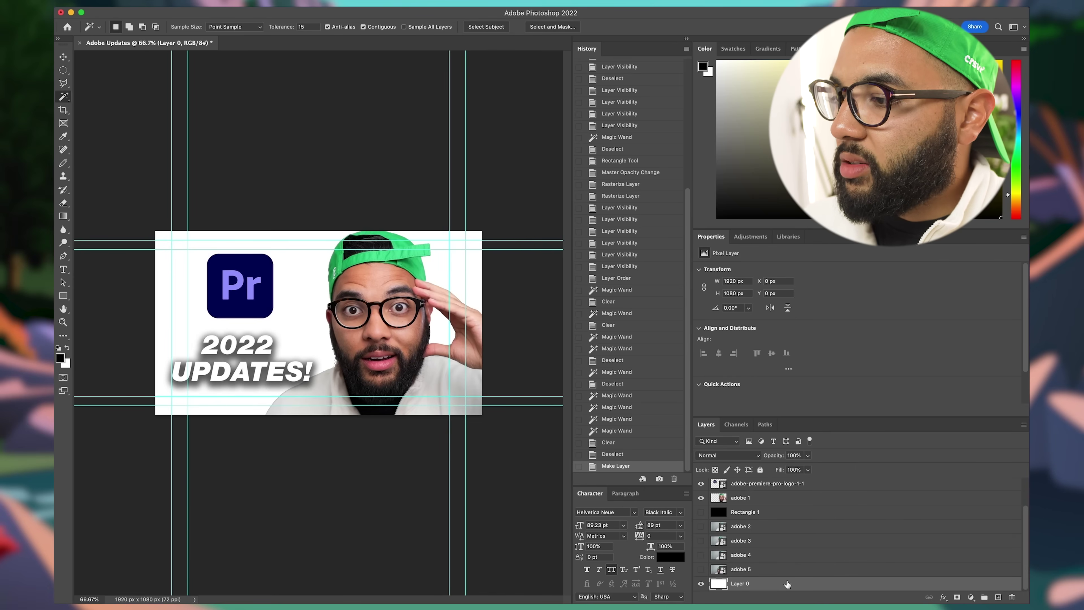
double_click(789, 582)
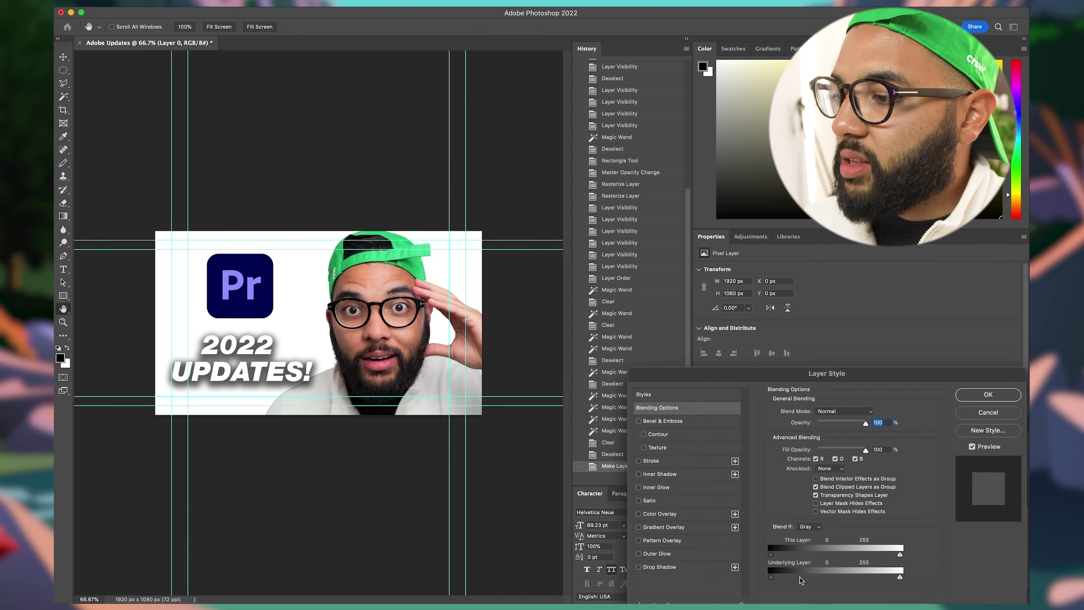
click(683, 514)
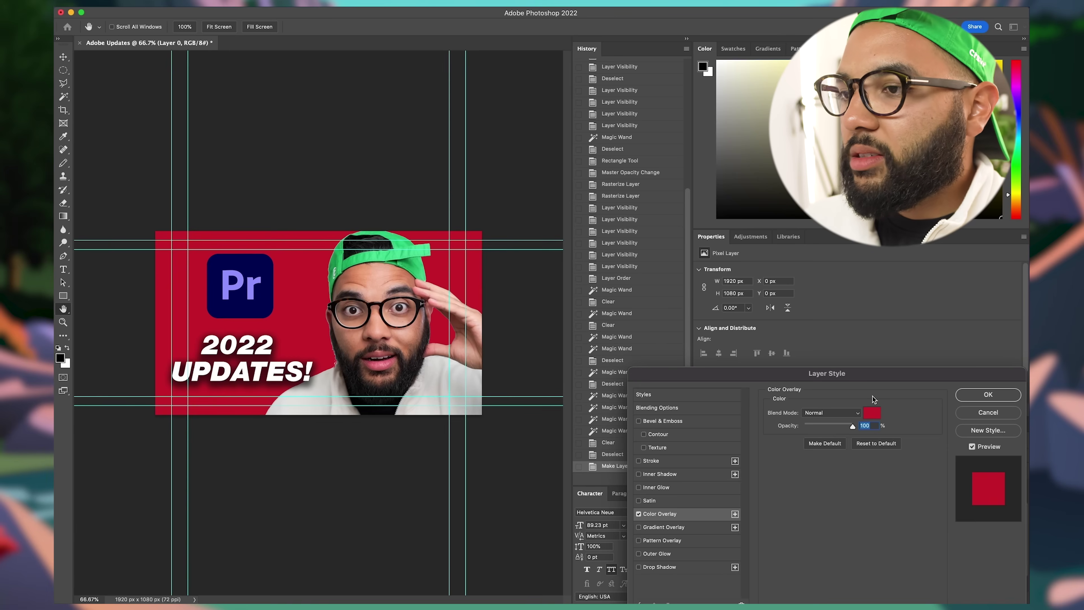
click(872, 413)
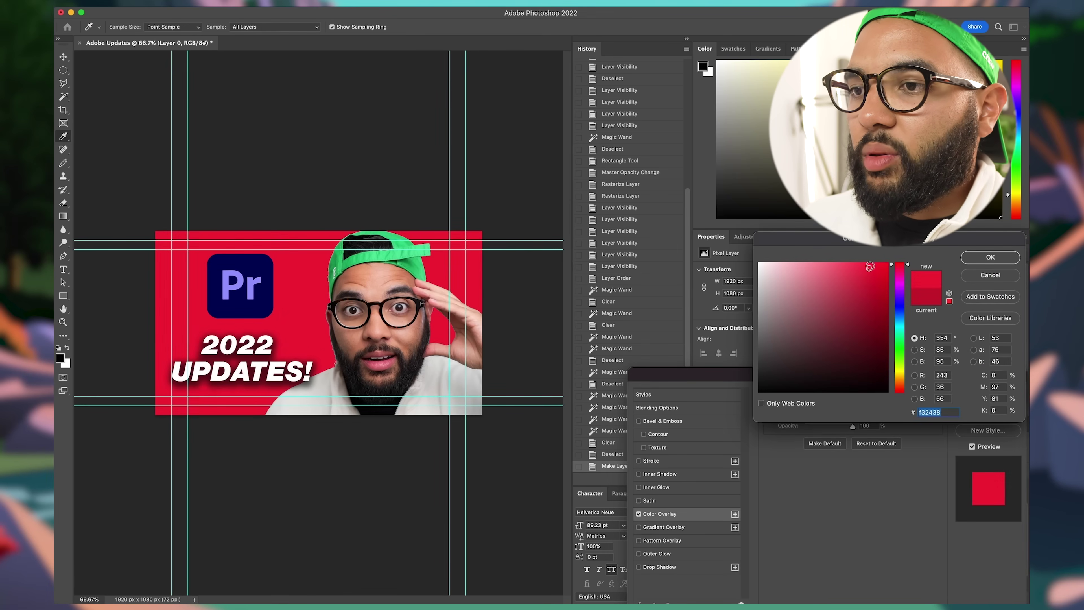
text(9a09ff)
click(902, 287)
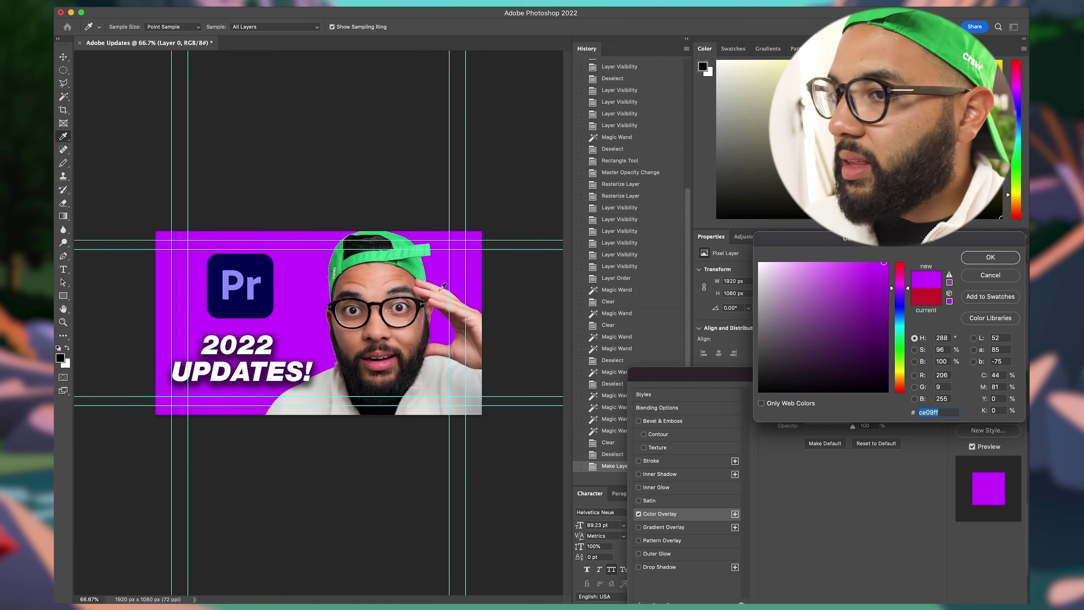
click(254, 285)
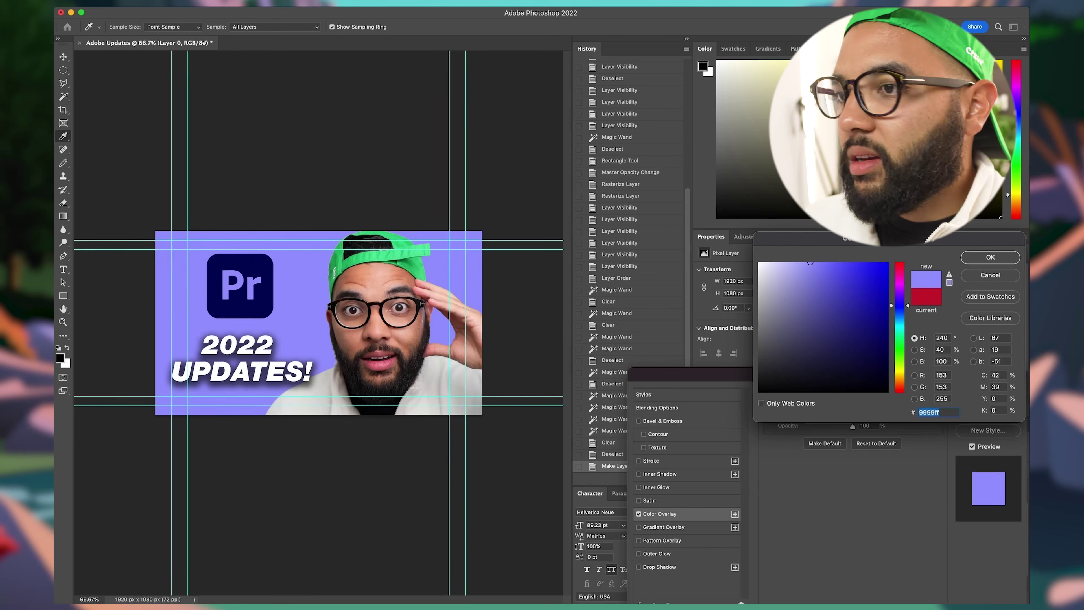
click(992, 258)
Step: Show the black Rectangle 1 over the purple background at 24% opacity
click(1001, 396)
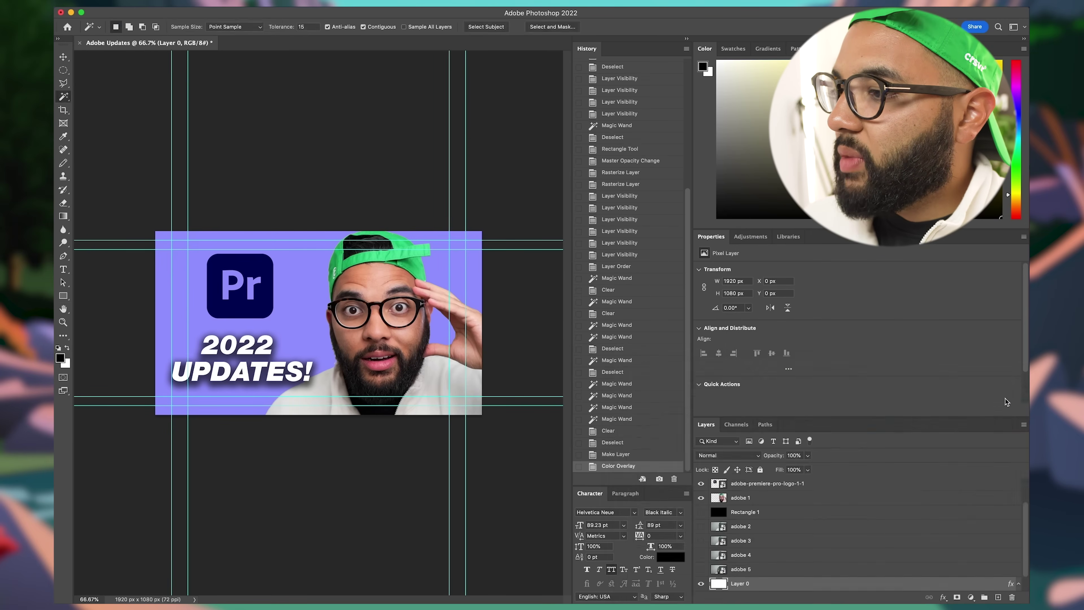
click(713, 514)
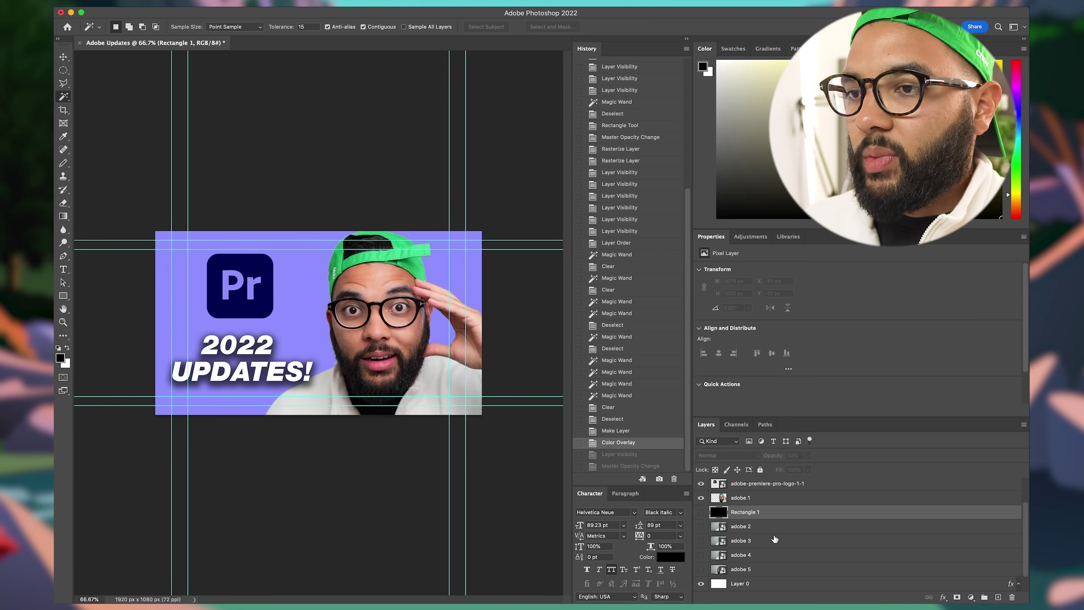
click(701, 512)
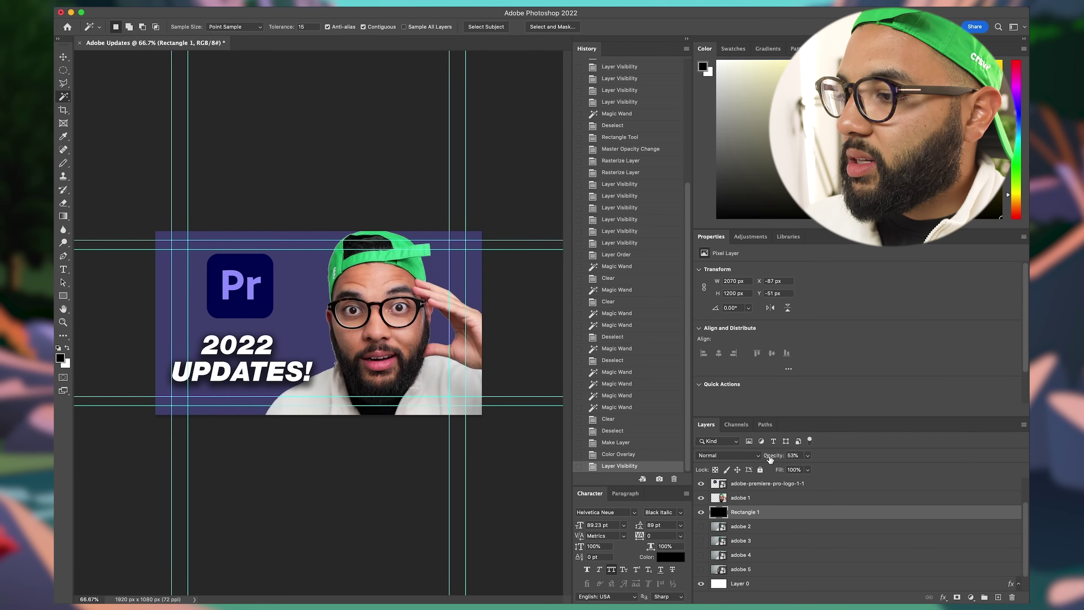
drag(785, 458, 774, 453)
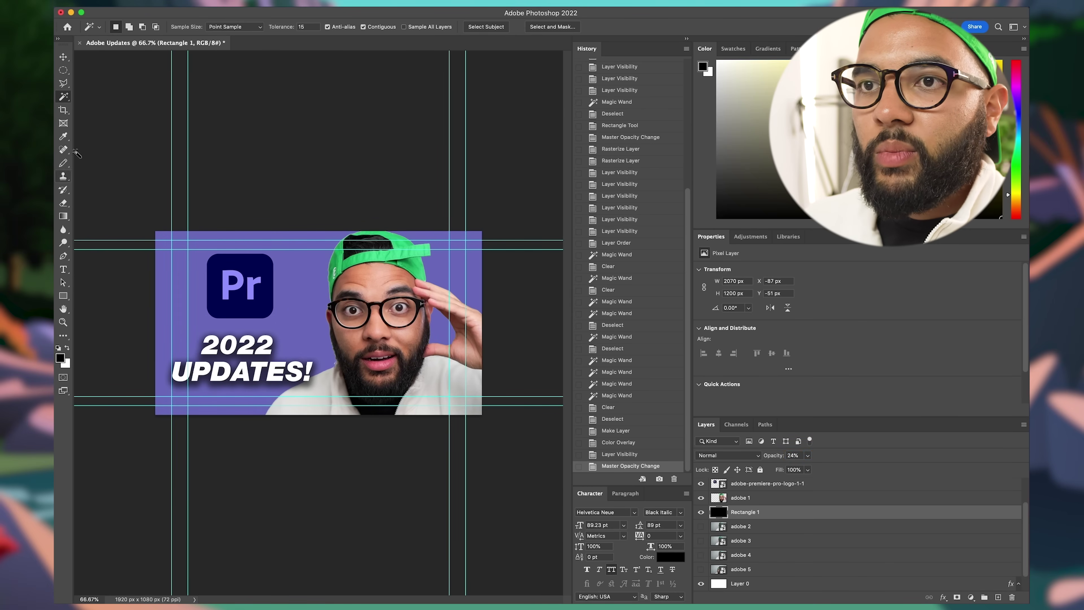
Step: Set up a soft 0%-hardness, 124 px elliptical eraser and make one erase stroke
click(63, 202)
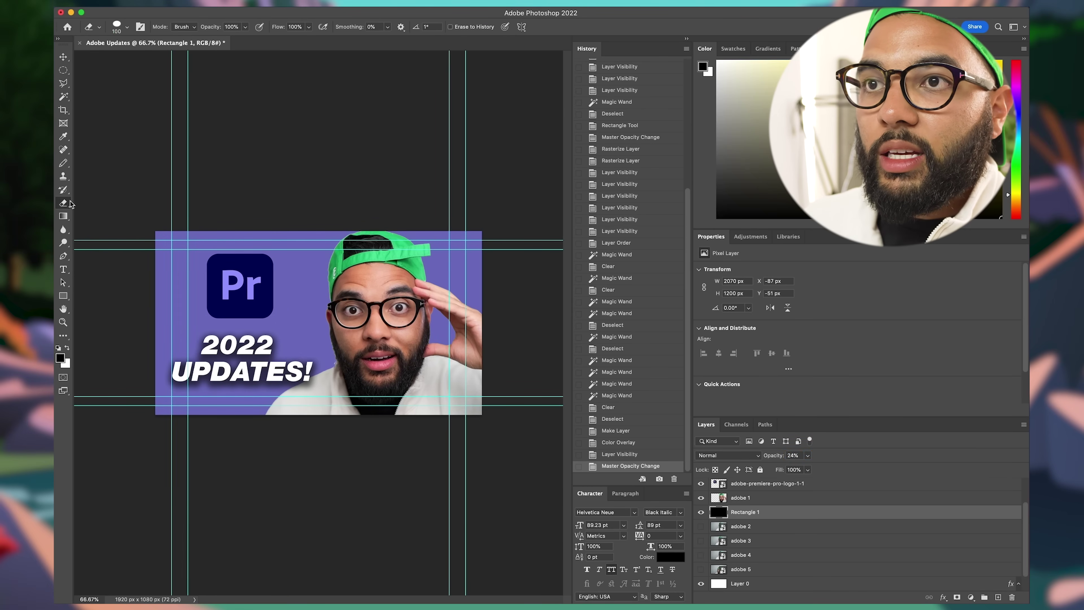
click(125, 28)
drag(149, 82, 111, 83)
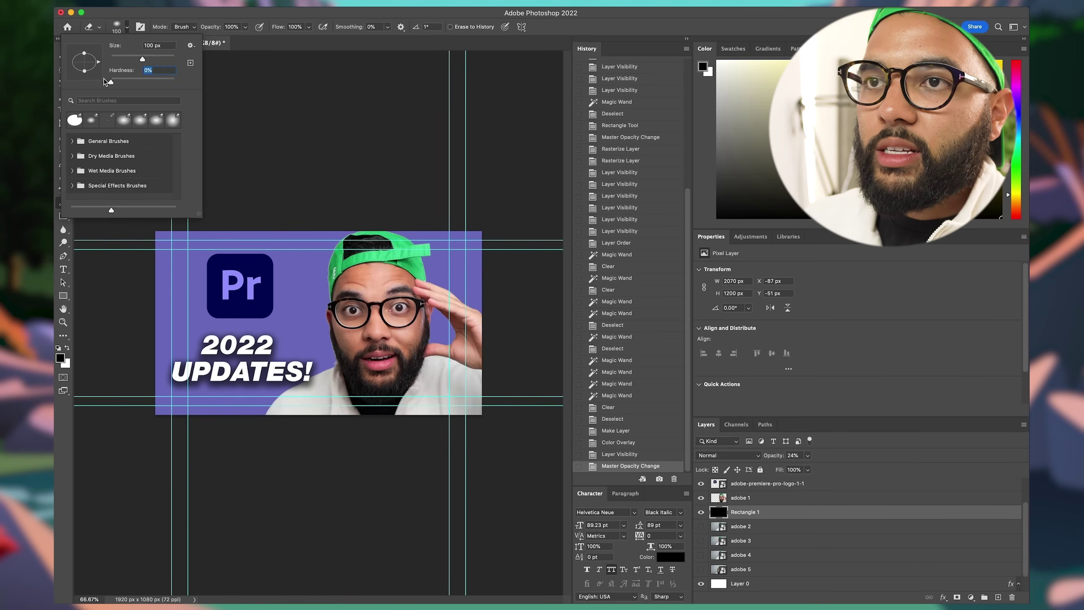
click(147, 57)
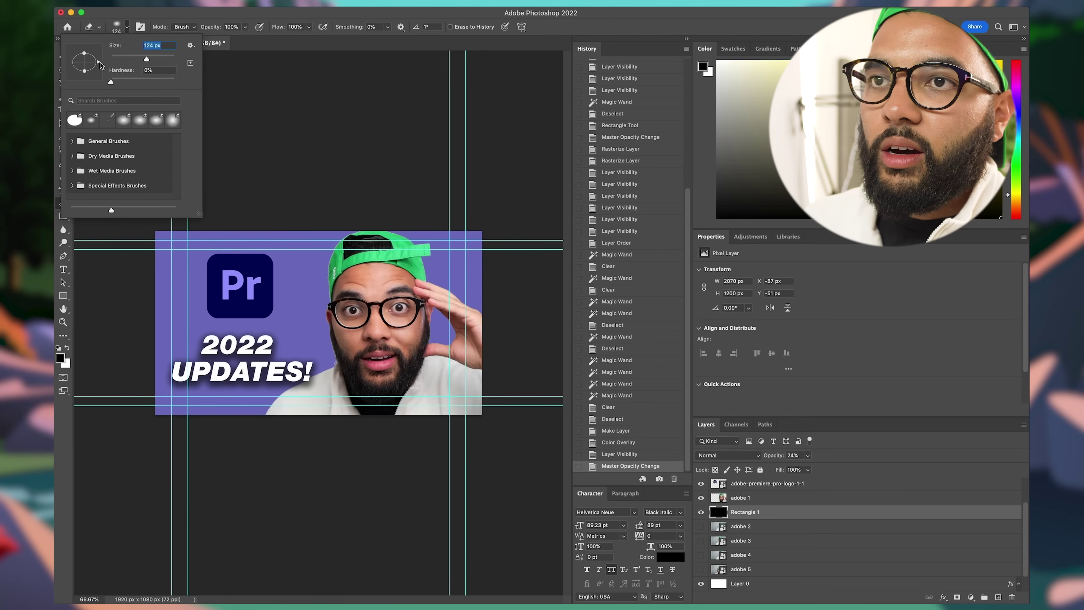
drag(86, 70, 87, 69)
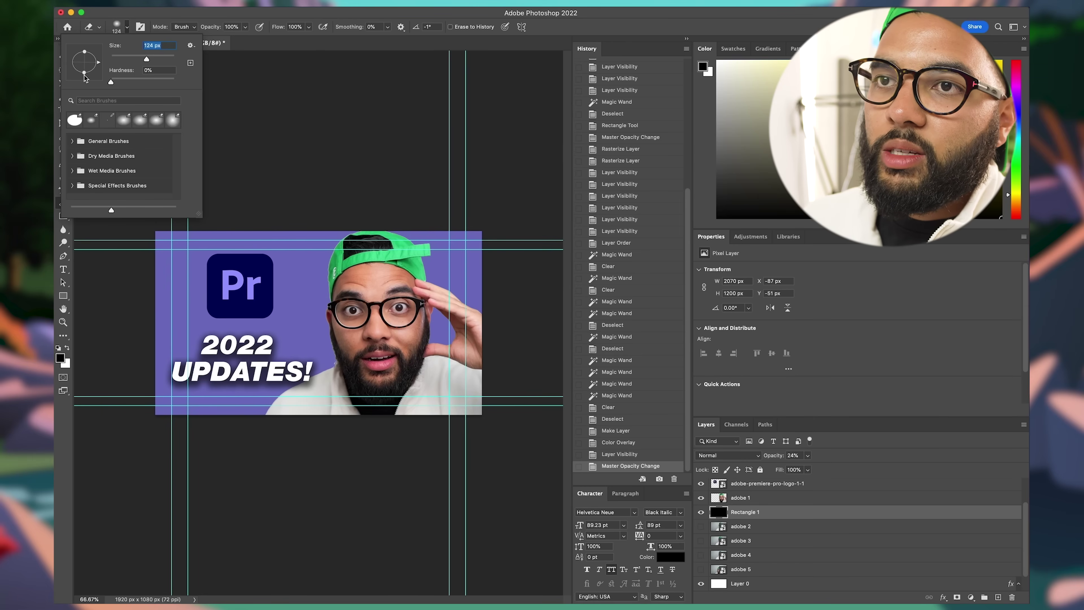
drag(96, 63, 91, 67)
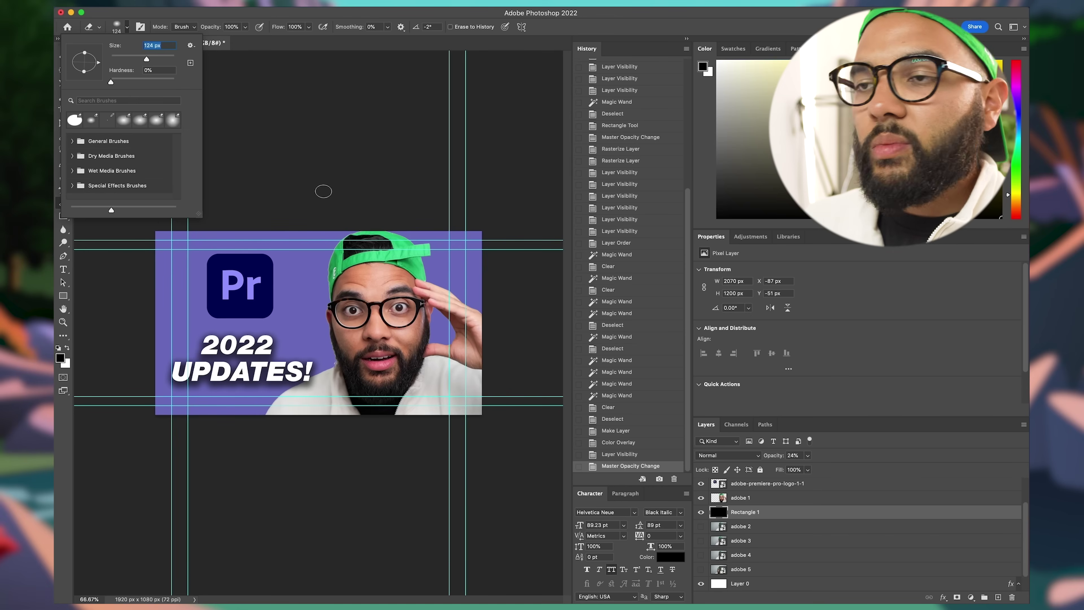
click(358, 190)
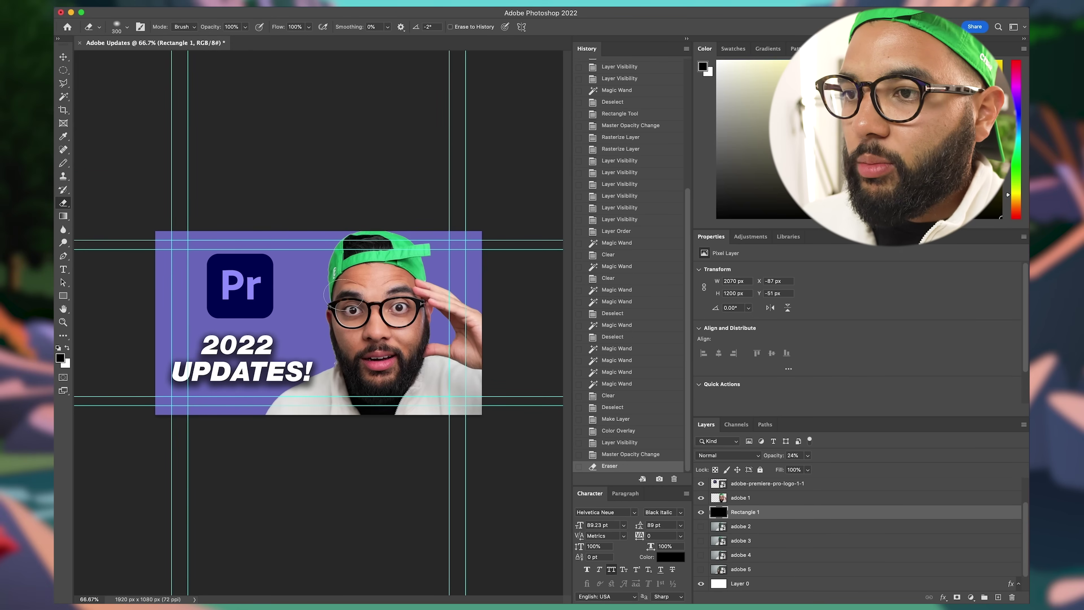
Step: With a 2200 px eraser, erase the centre of Rectangle 1 for a vignette, undoing and redoing strokes
key(bracketright)
key(bracketright)
key(bracketright)
key(bracketright)
key(bracketright)
key(bracketright)
key(bracketright)
key(bracketright)
key(bracketright)
key(bracketright)
key(bracketright)
key(bracketright)
key(bracketright)
key(bracketright)
key(bracketright)
key(bracketright)
key(bracketright)
key(bracketright)
key(bracketright)
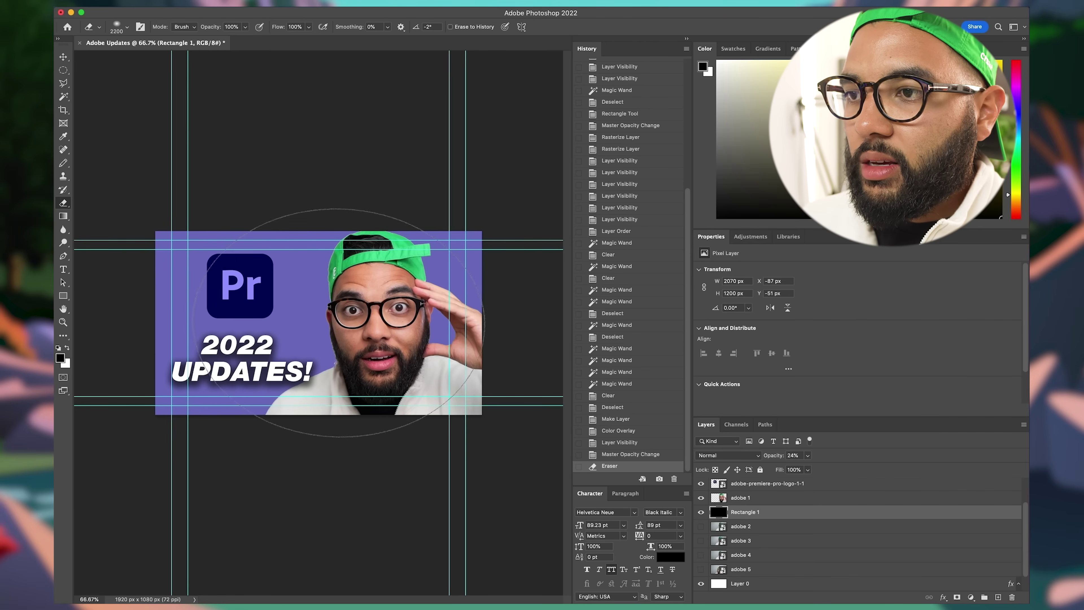
click(324, 320)
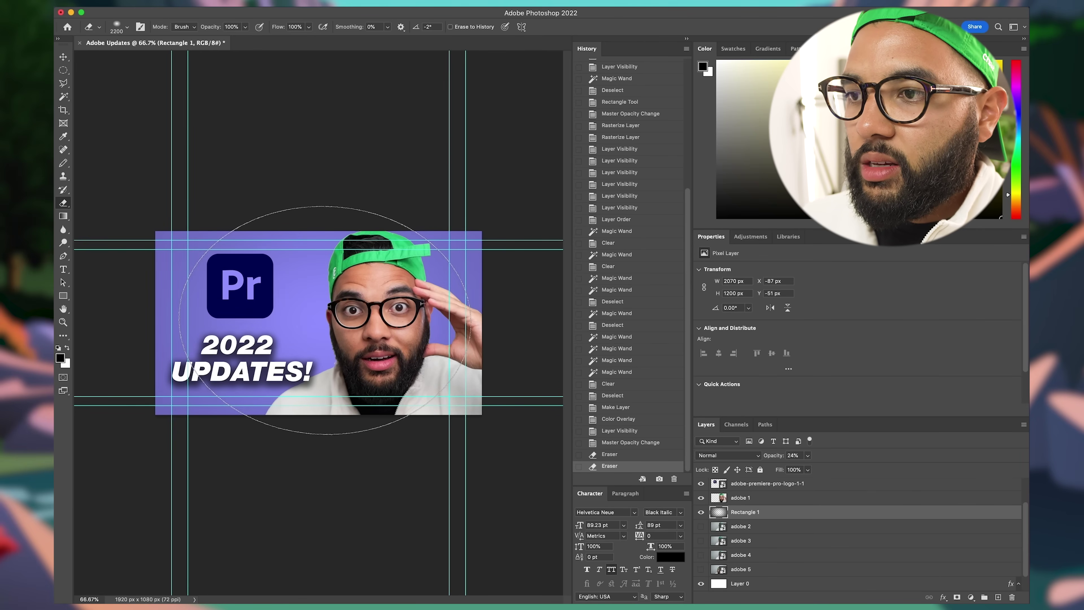
click(326, 321)
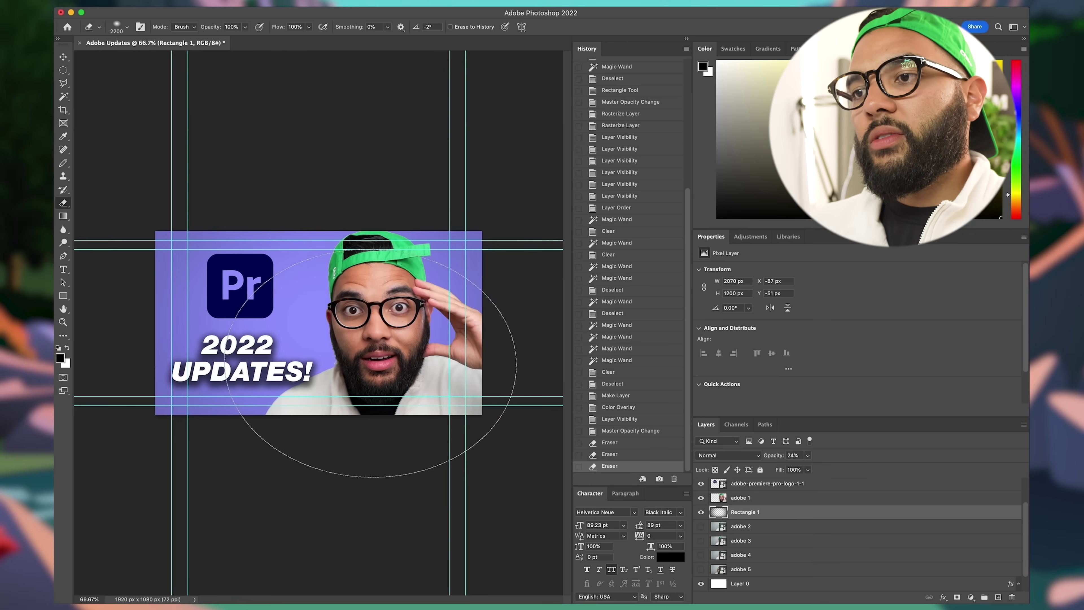
key(super+z)
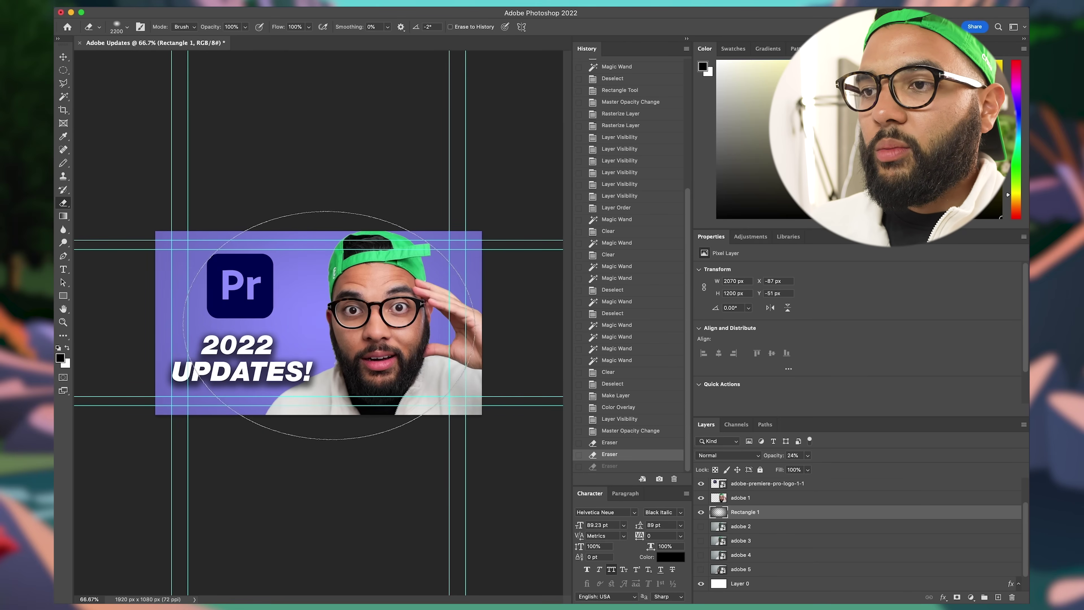
key(super+z)
key(shift+super+z)
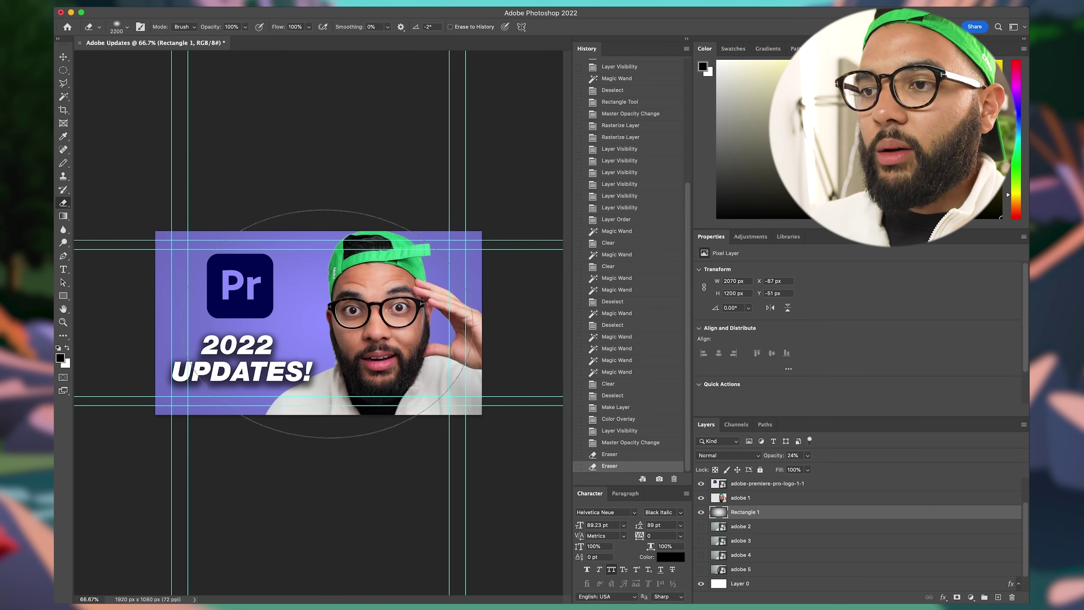
key(shift+super+z)
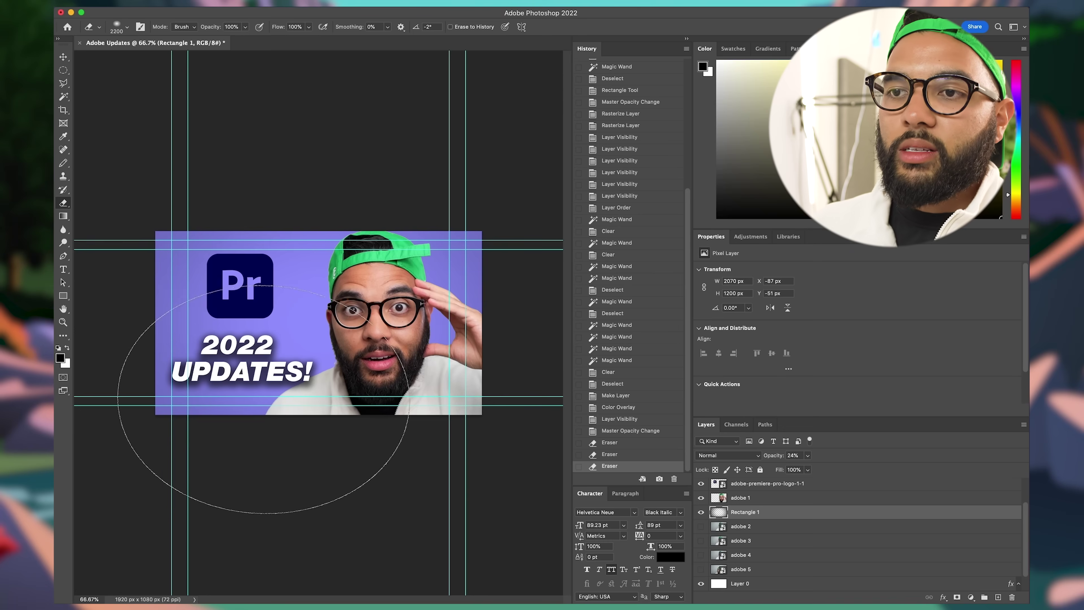
Step: Shrink the eraser to 1200 px, expand Layer 0's effects, and scroll up to the text and logo layers
key(bracketleft)
key(bracketleft)
key(bracketleft)
key(bracketleft)
key(bracketleft)
key(bracketleft)
key(bracketleft)
key(bracketleft)
key(bracketleft)
key(bracketleft)
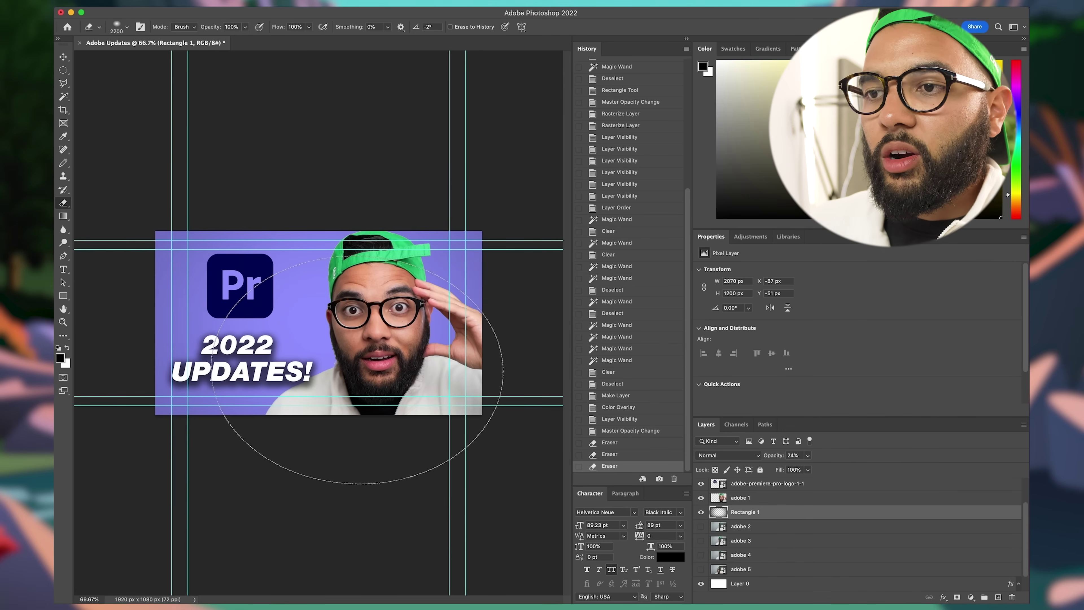
click(1019, 583)
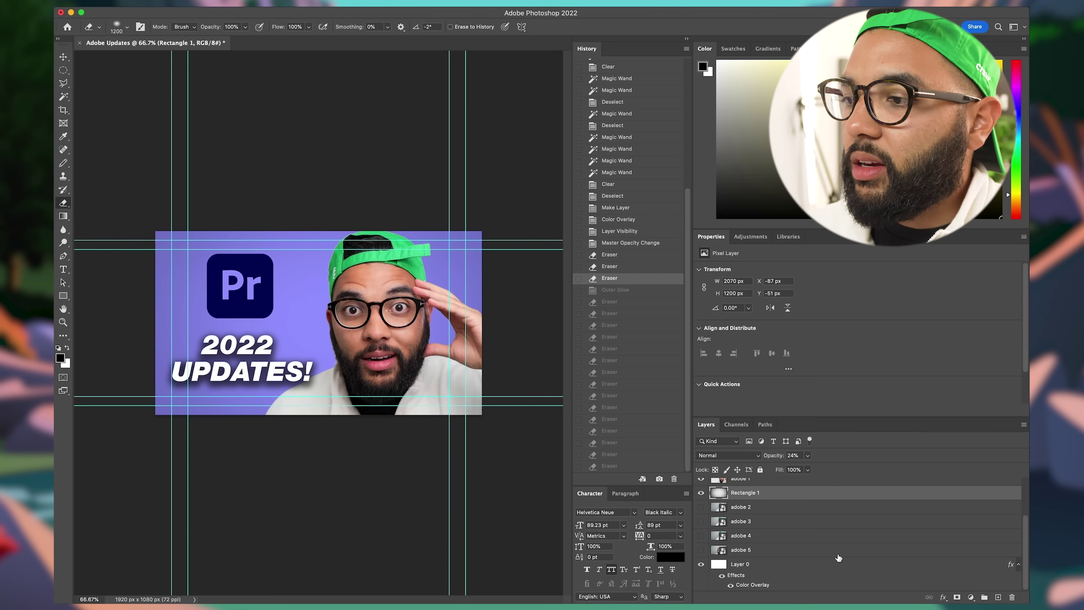
scroll(727, 524, up, 4)
scroll(632, 448, up, 2)
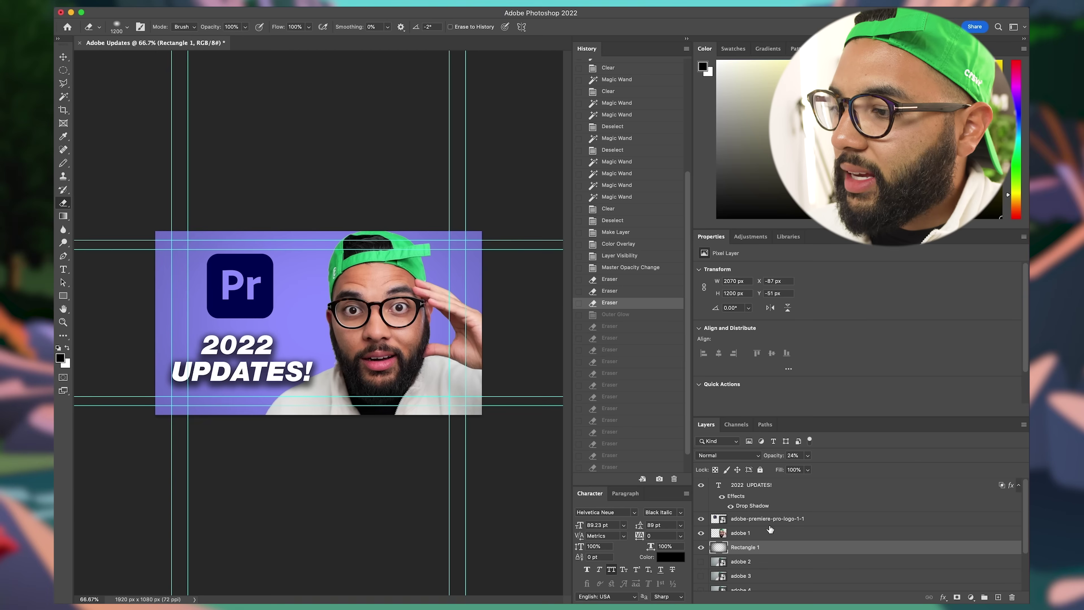
Step: Give the Pr logo layer a white Outer Glow at 97% opacity, 25% spread and 49 px size
double_click(832, 520)
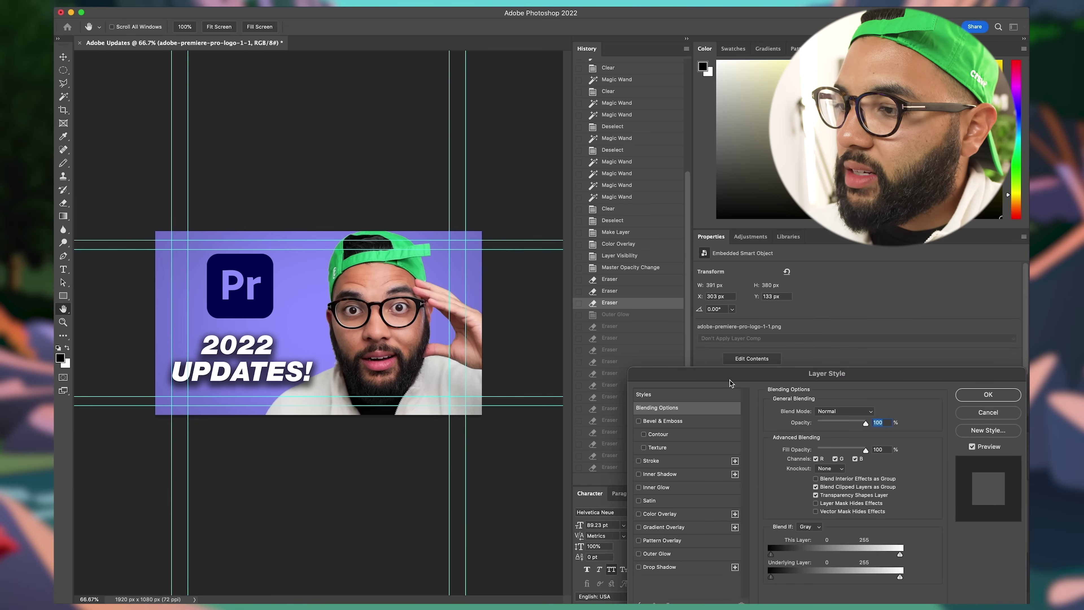
click(663, 554)
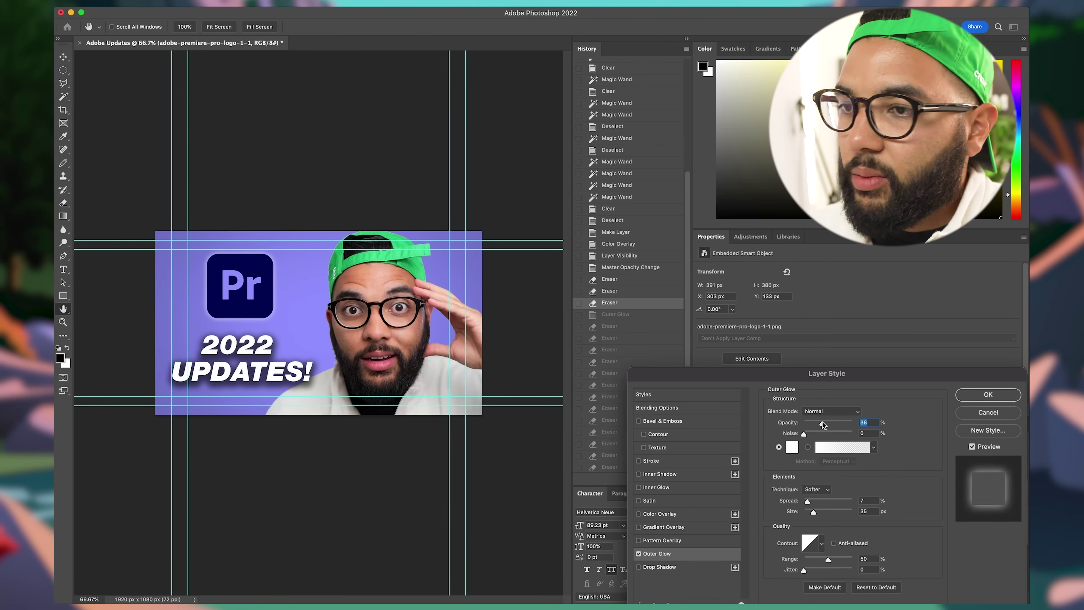
drag(823, 424, 852, 422)
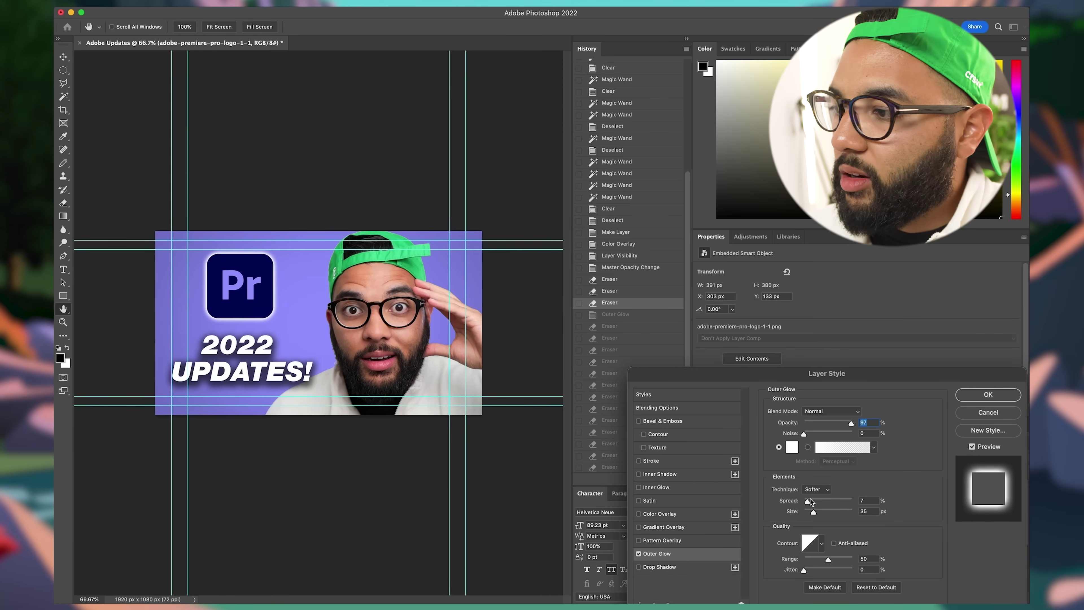
drag(810, 502, 817, 509)
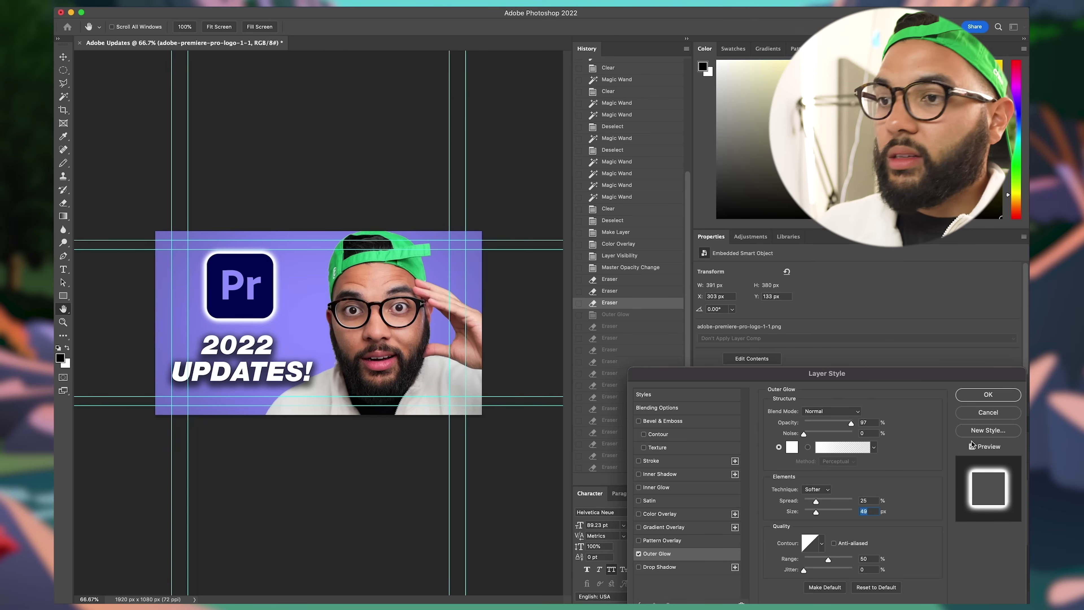
click(988, 395)
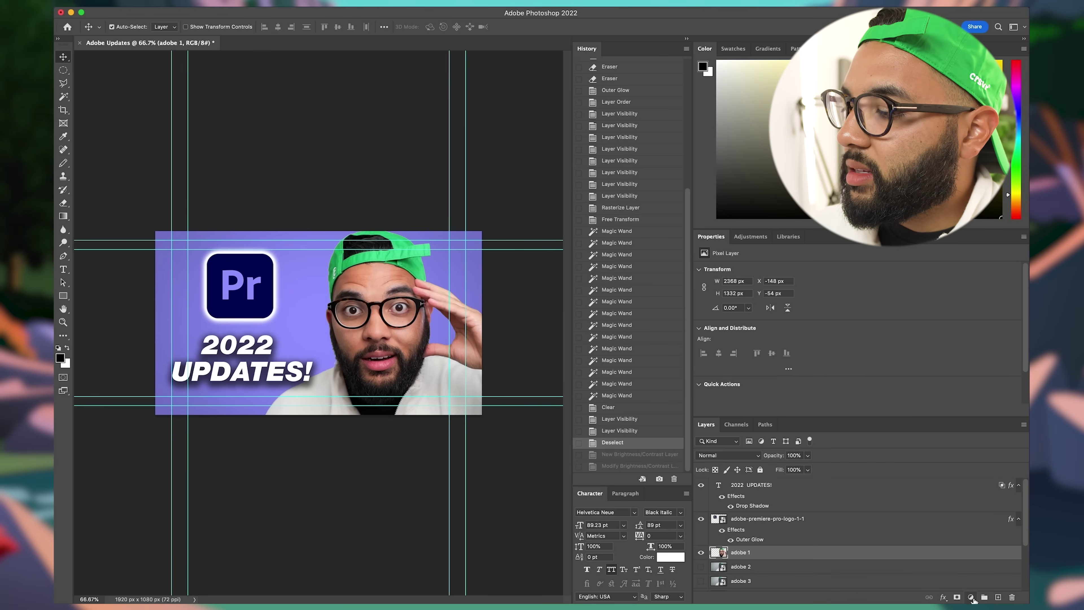
Step: Add a Vibrance adjustment layer with Vibrance +39 and Saturation +5
click(971, 597)
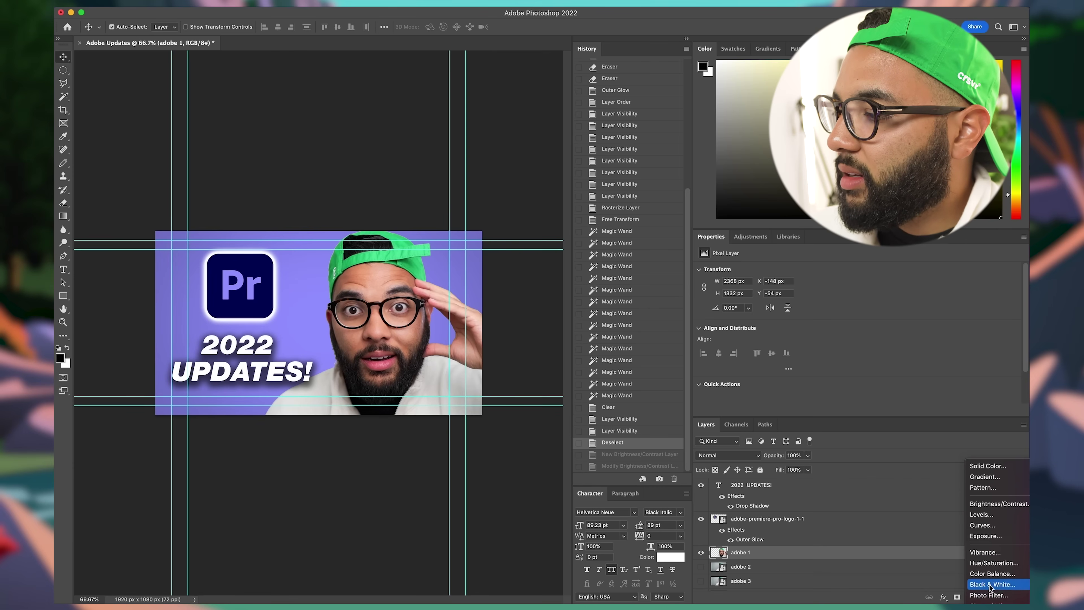
click(990, 557)
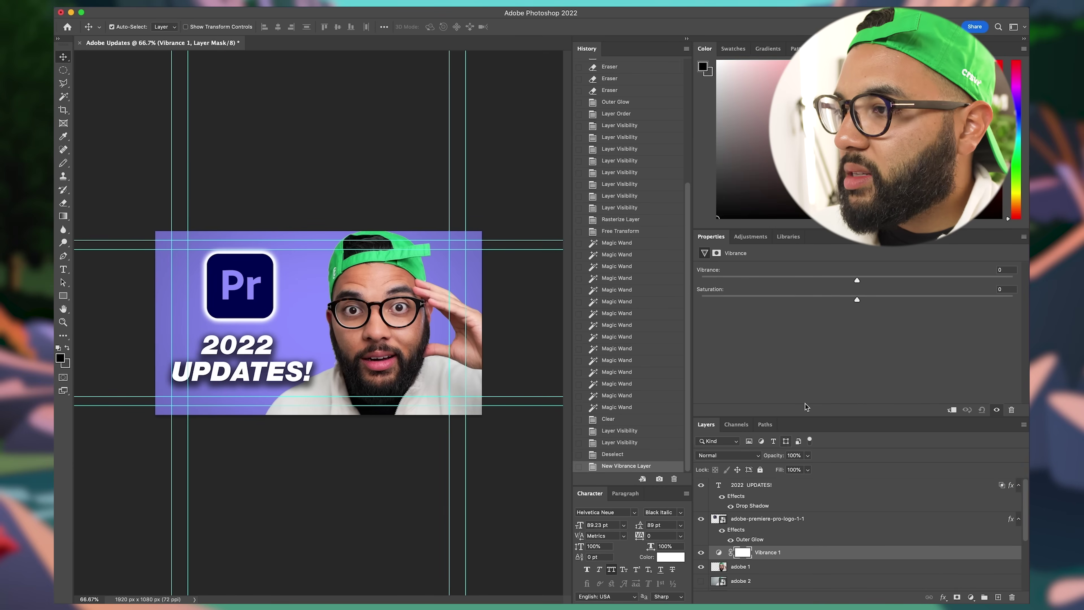
drag(858, 280, 917, 278)
click(855, 298)
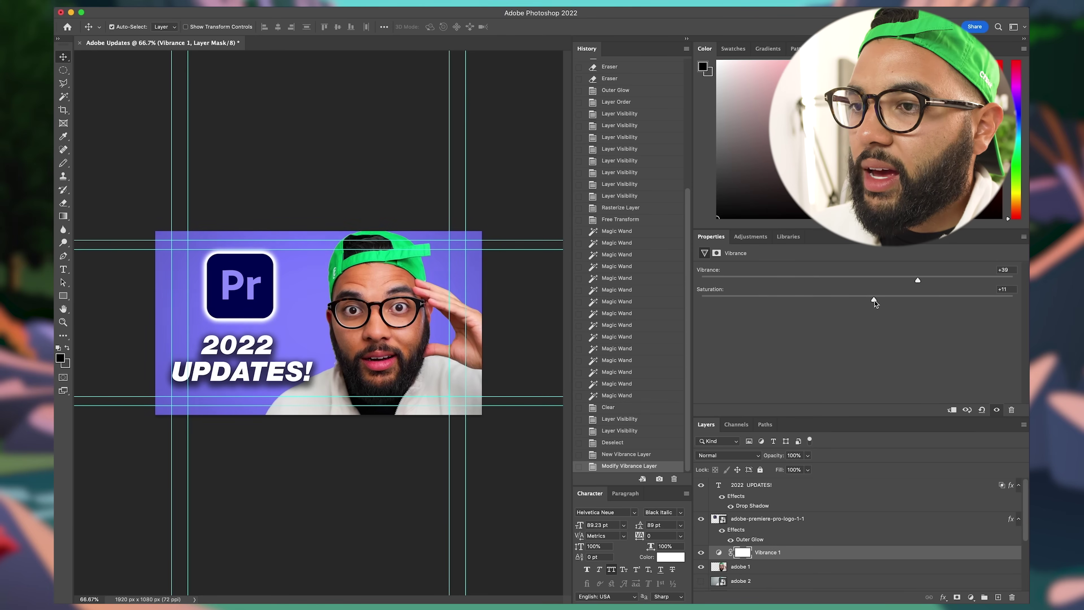
mouse_move(872, 301)
mouse_down()
mouse_move(836, 301)
mouse_move(875, 298)
mouse_move(865, 300)
mouse_up()
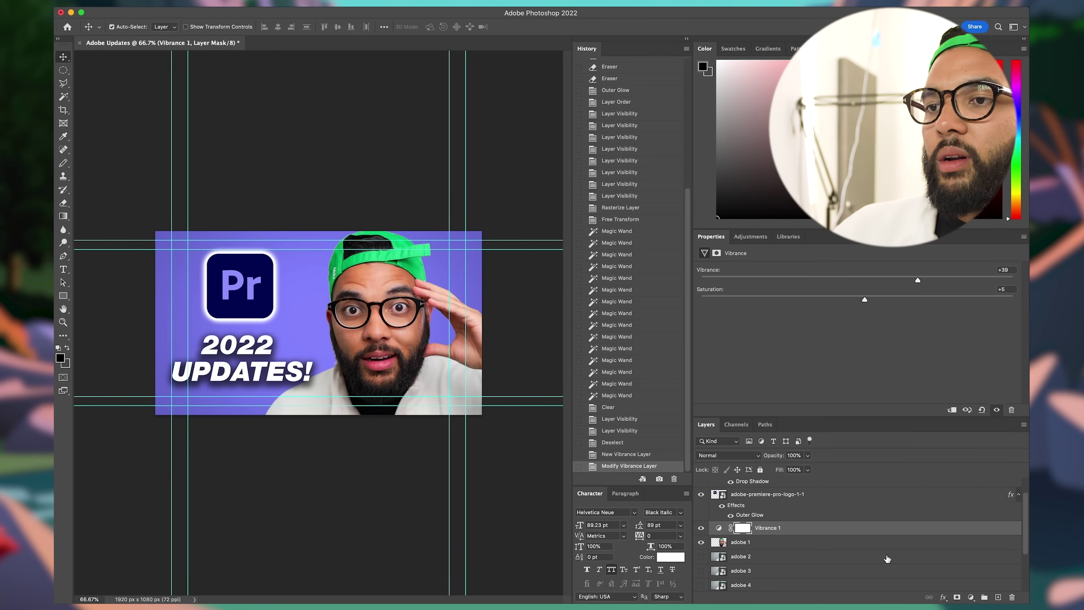
Step: Toggle the Vibrance layer's visibility to compare the image with and without it
scroll(869, 540, down, 2)
scroll(813, 527, down, 1)
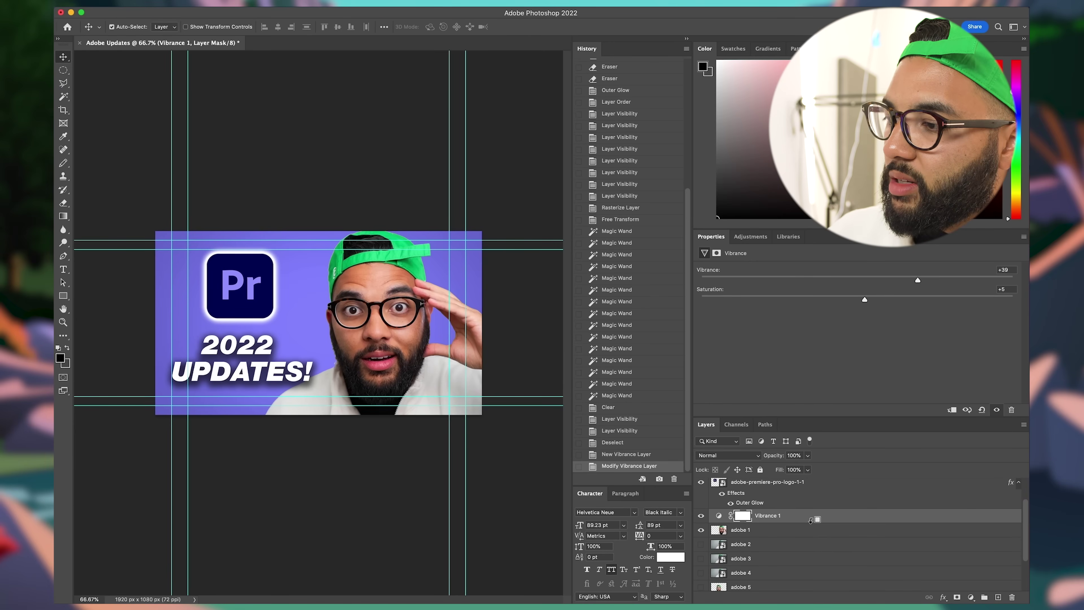
click(702, 515)
click(701, 516)
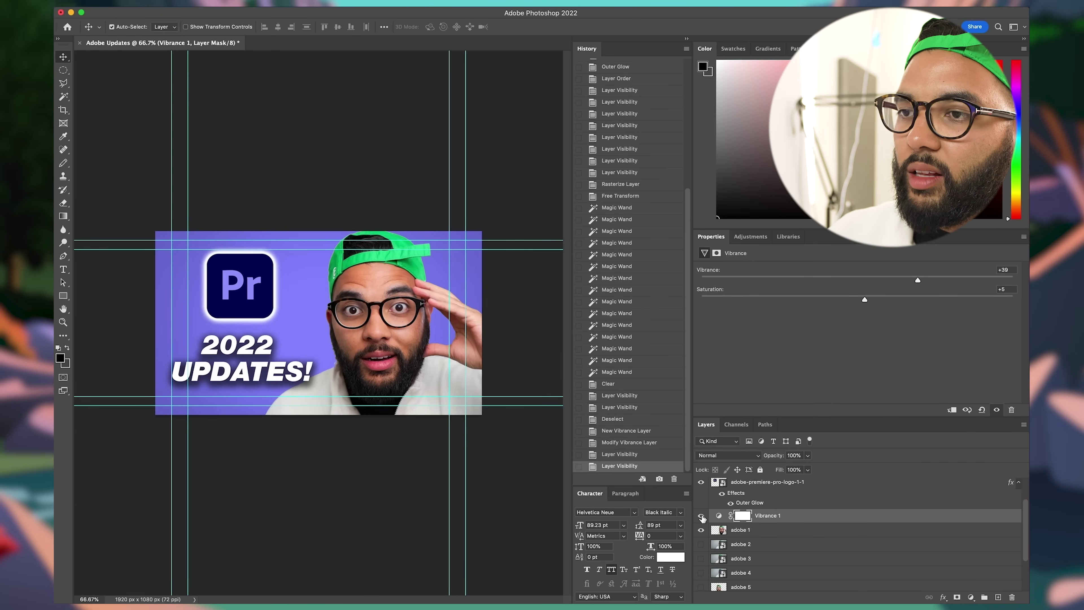
click(701, 516)
click(701, 516)
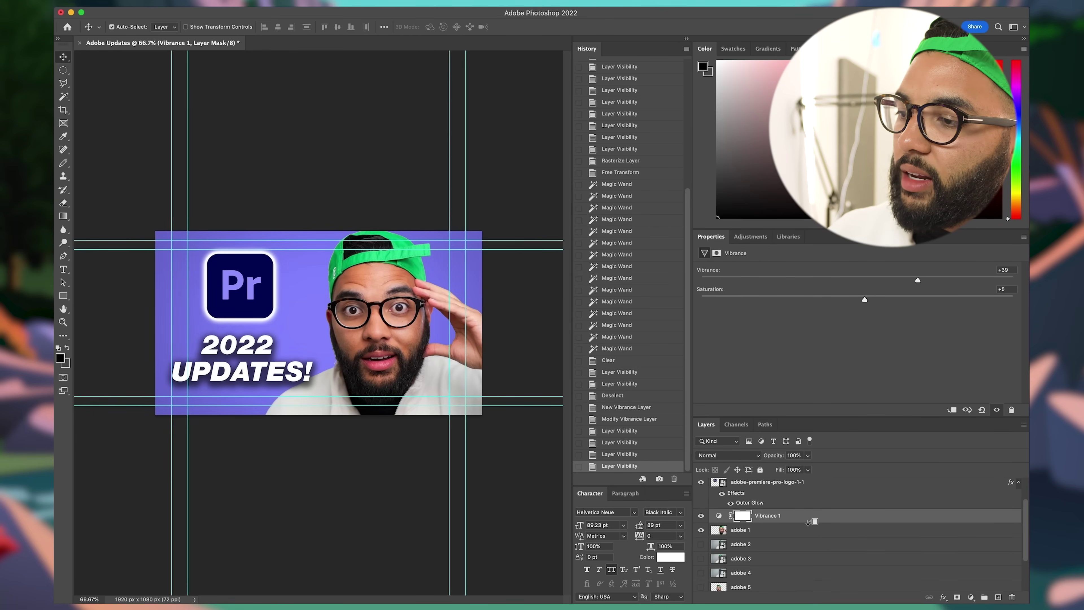
Step: Clip the Vibrance layer to adobe 1 and toggle it to compare the presenter before and after
alt+click(808, 522)
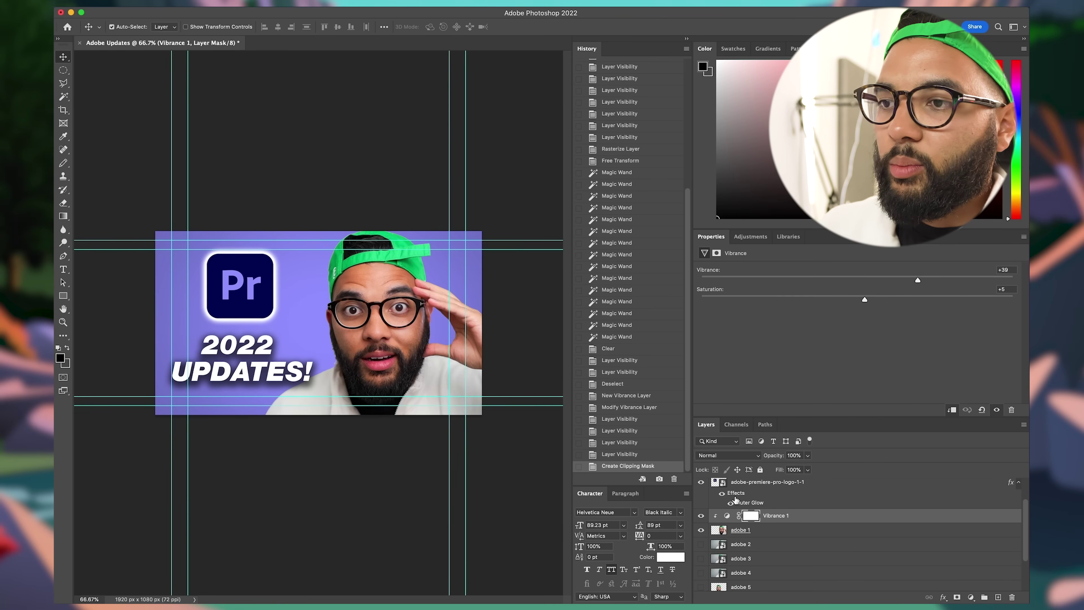
click(699, 516)
click(700, 515)
click(699, 516)
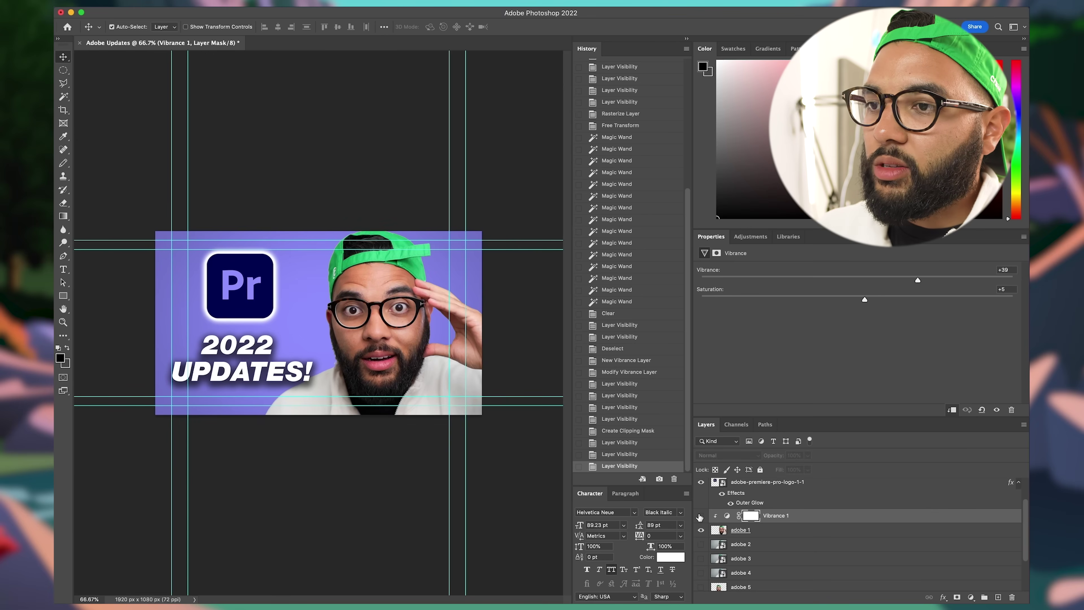
click(699, 515)
click(700, 515)
click(700, 516)
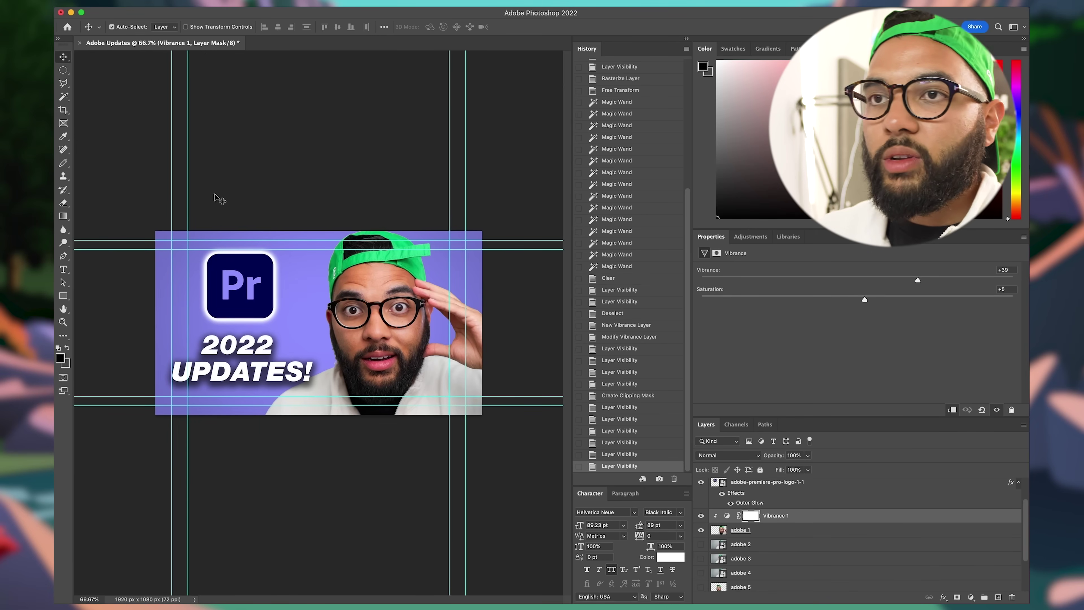
Step: Start Save a Copy to your computer and choose JPEG as the file format
click(66, 4)
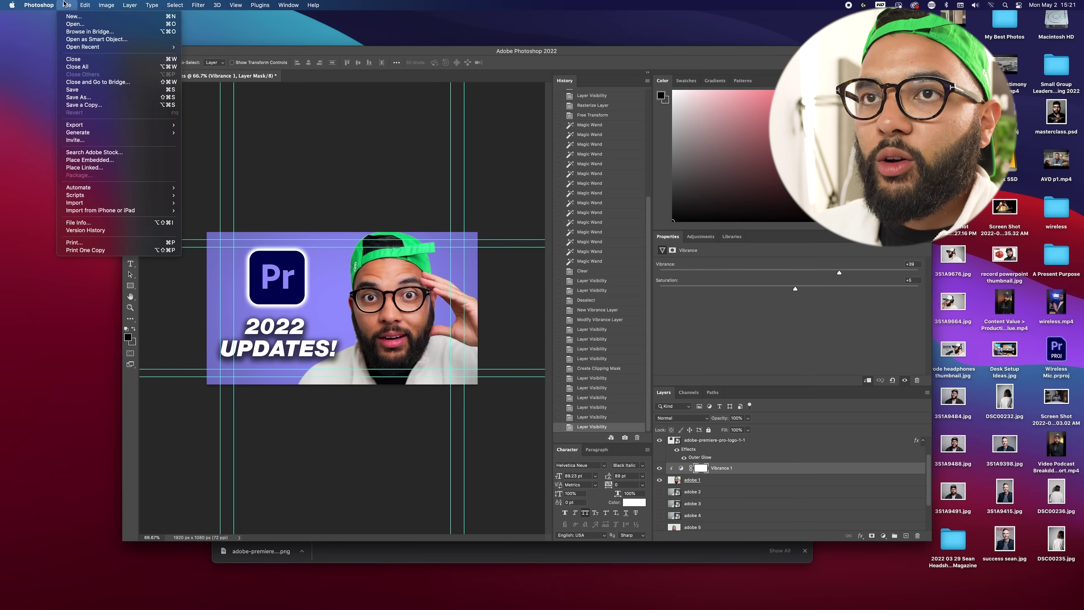
click(134, 106)
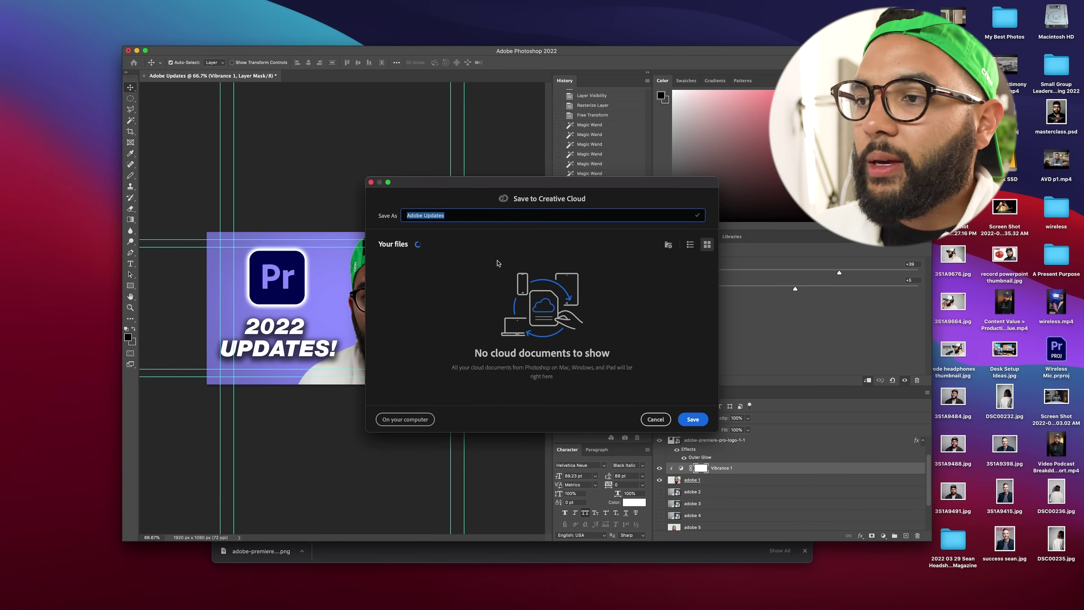
click(413, 421)
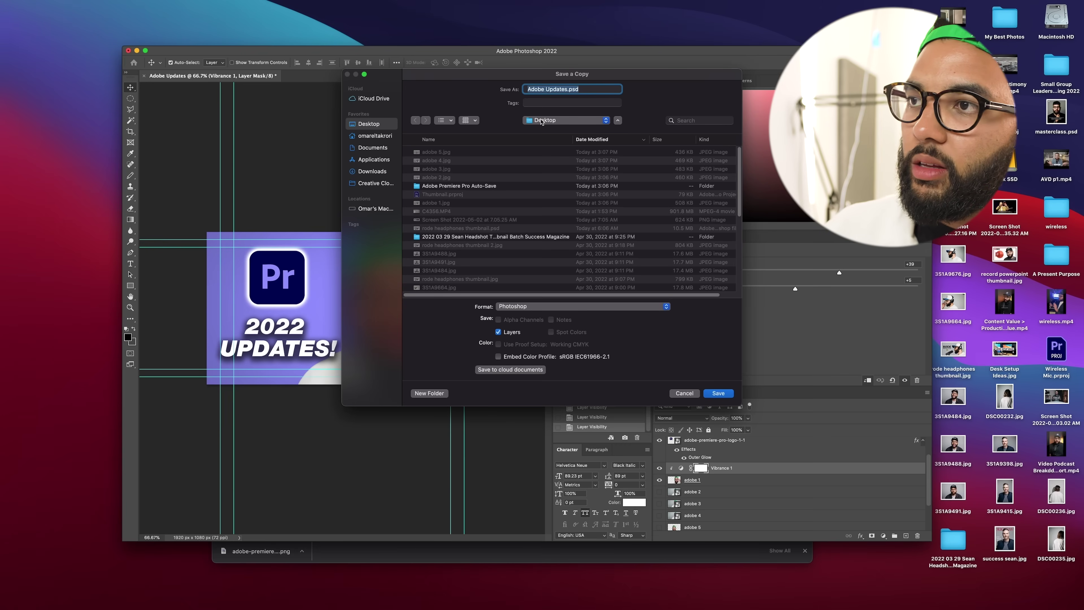
click(515, 310)
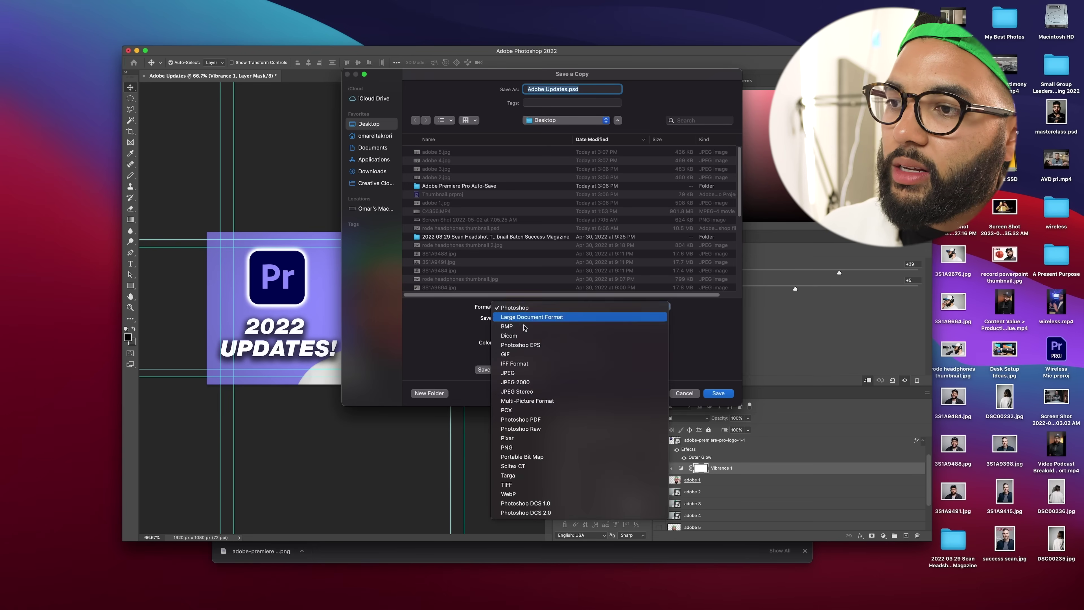
click(608, 378)
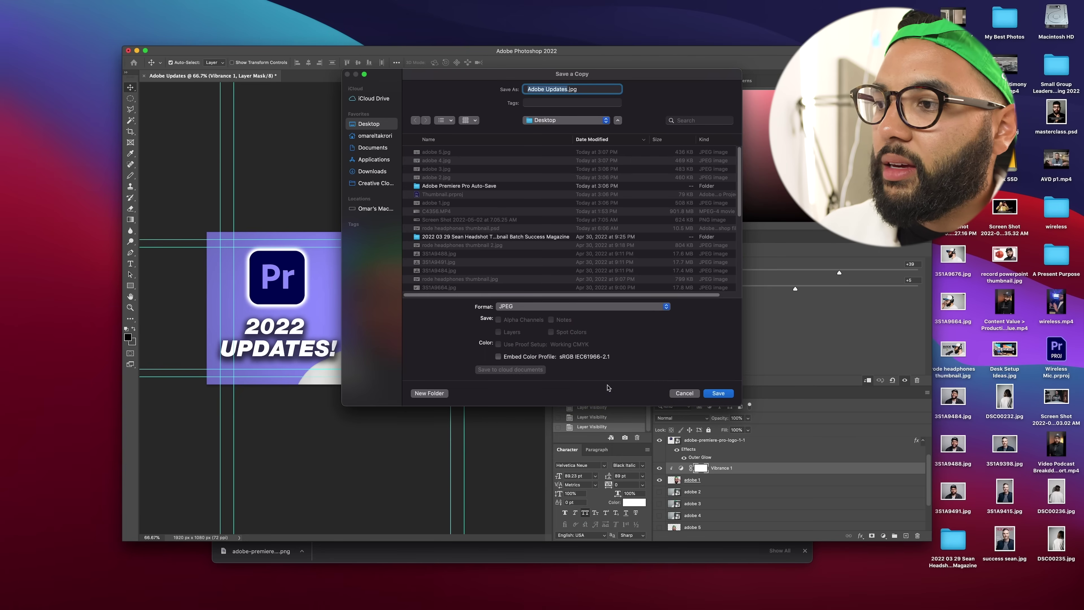
Step: Save Adobe Updates.jpg to the Desktop at Quality 12 Maximum, then select the thumbnail in the upload picker
click(719, 395)
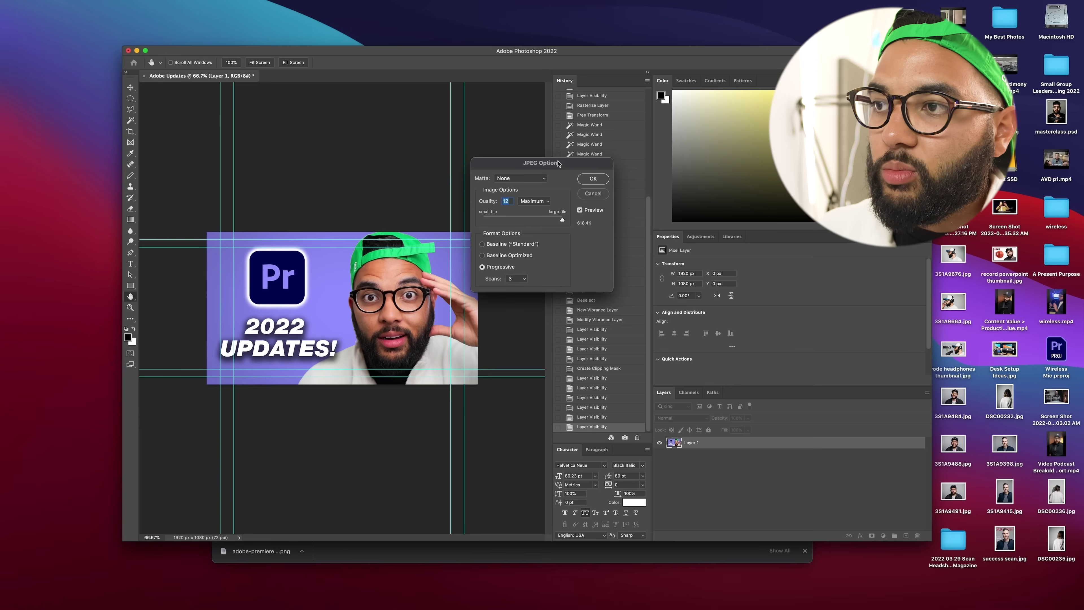
drag(558, 163, 542, 214)
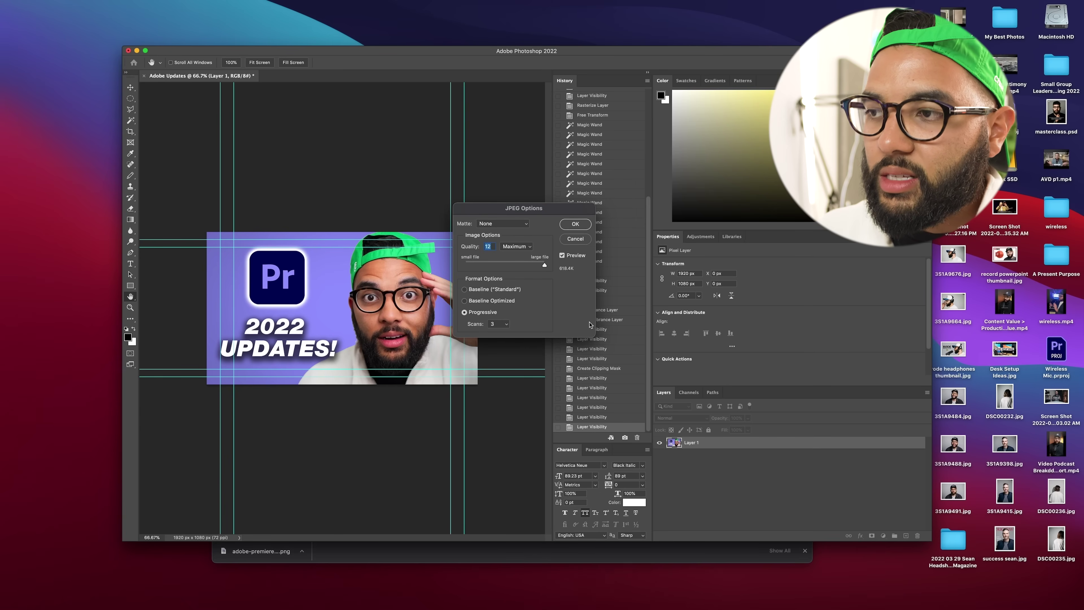
click(577, 229)
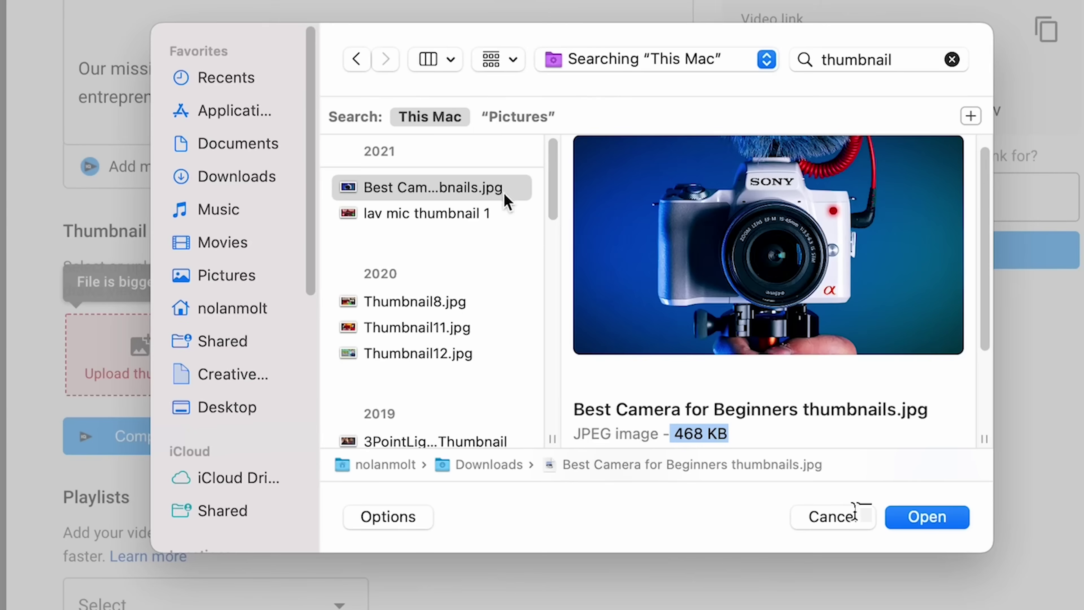
click(506, 192)
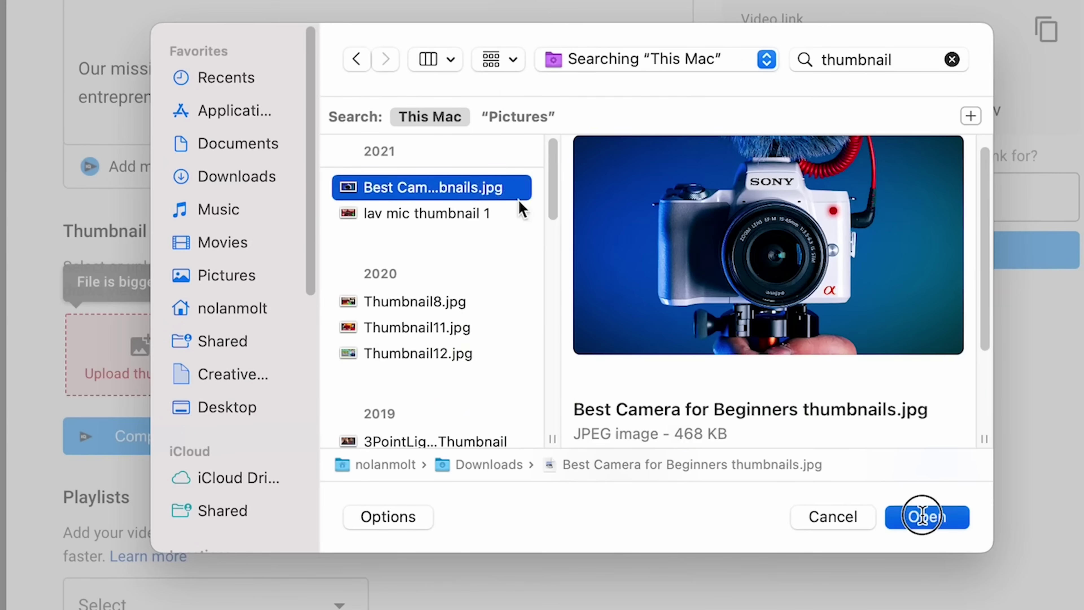